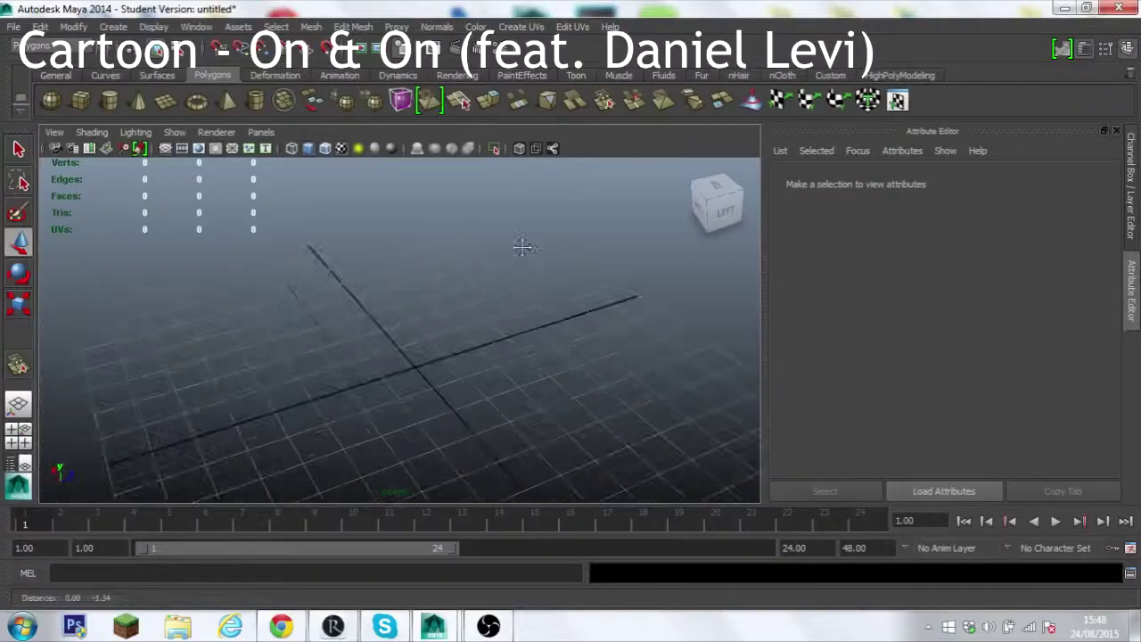
- Create a polygon sphere on the grid and scale it up large
click(50, 100)
mouse_move(419, 336)
mouse_down()
mouse_move(541, 346)
mouse_move(580, 400)
mouse_up()
key(r)
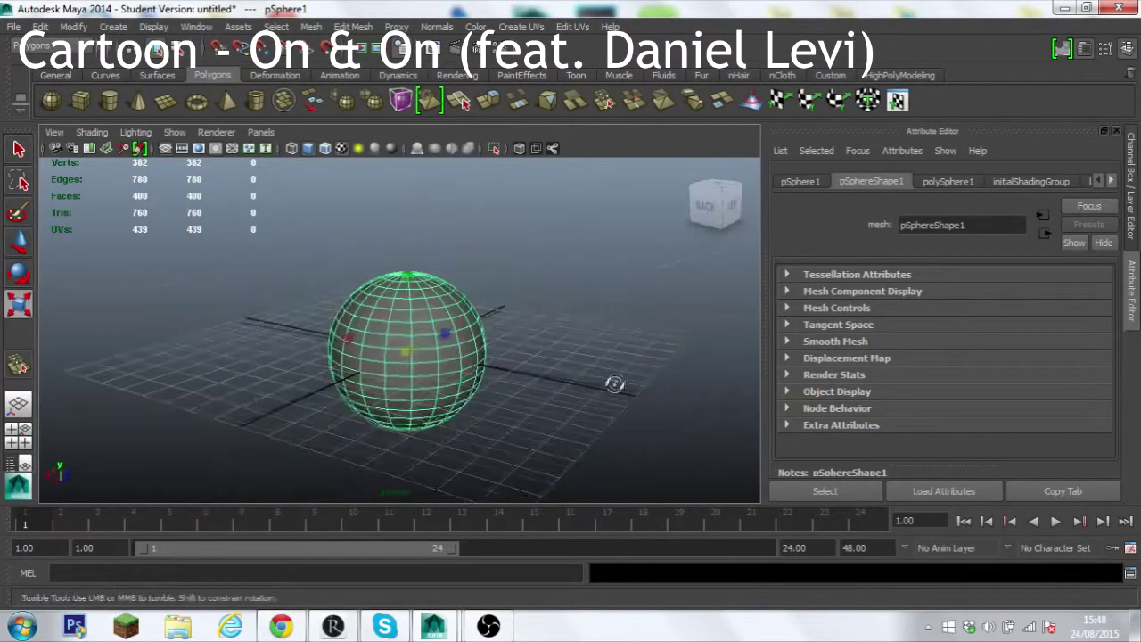
scroll(580, 400, up, 3)
- Set the sphere's subdivisions to 16 in its input settings
click(1130, 183)
scroll(967, 302, down, 2)
click(976, 330)
scroll(1058, 317, down, 2)
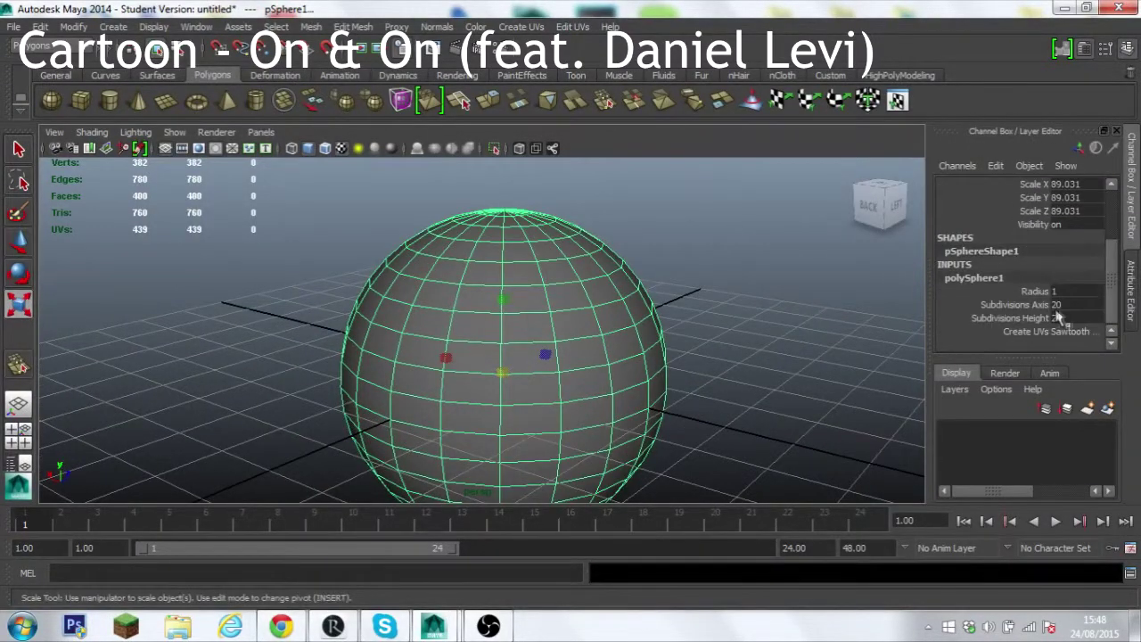
text(16)
key(Return)
- Squash the sphere along X, then undo back to the round sphere
alt+drag(783, 323, 495, 375)
key(ctrl+z)
key(ctrl+z)
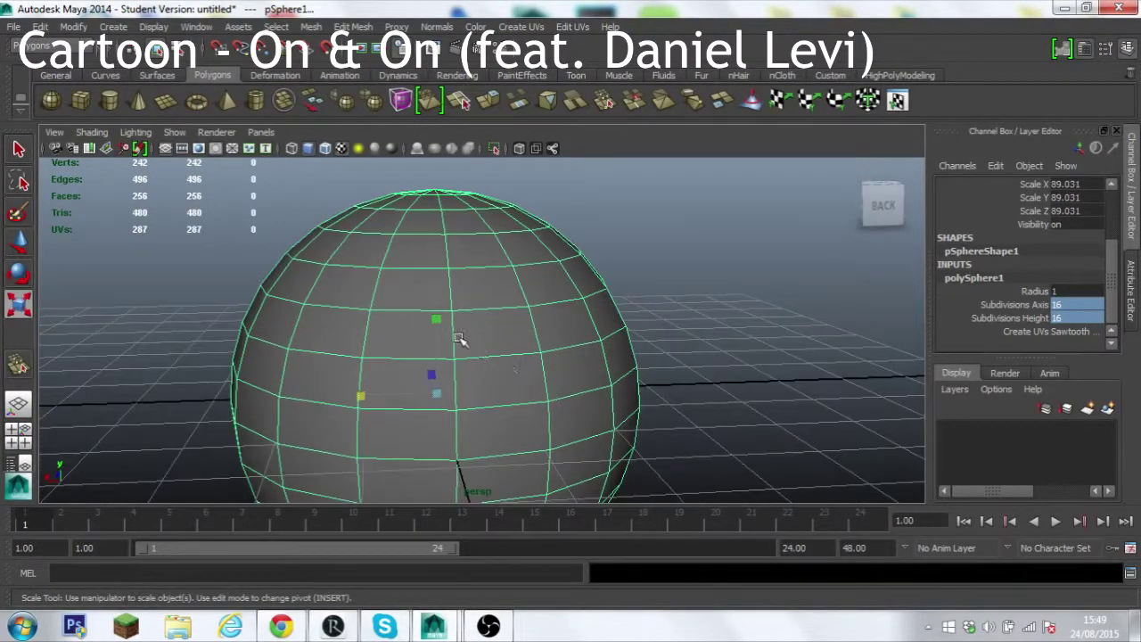
key(ctrl+z)
key(ctrl+z)
- Flatten the left half of the sphere's faces along X and inspect the result
key(F11)
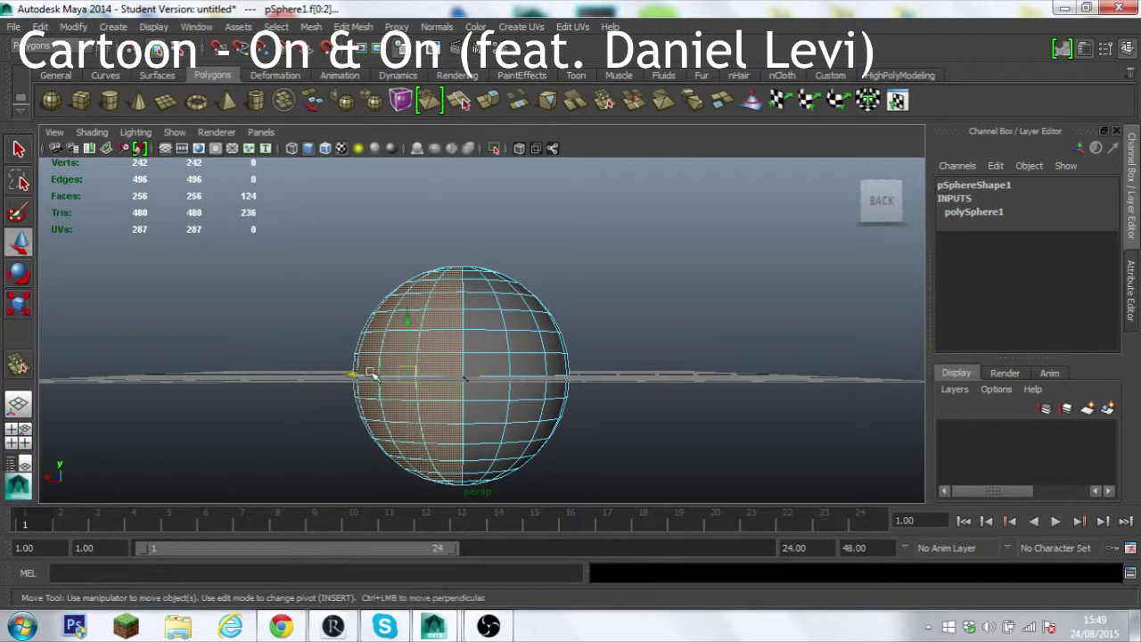
drag(339, 258, 473, 491)
drag(496, 378, 413, 376)
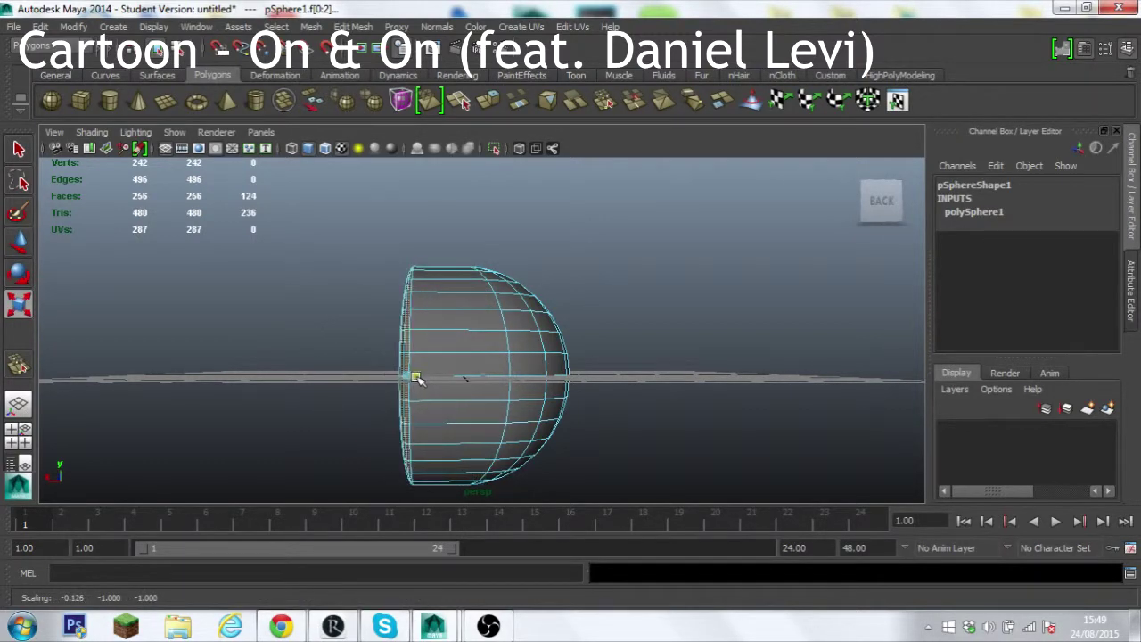
mouse_move(372, 395)
alt+mouse_down()
mouse_move(629, 356)
mouse_move(557, 293)
mouse_move(616, 261)
mouse_move(331, 298)
alt+mouse_up()
key(5)
click(535, 303)
scroll(1060, 316, down, 2)
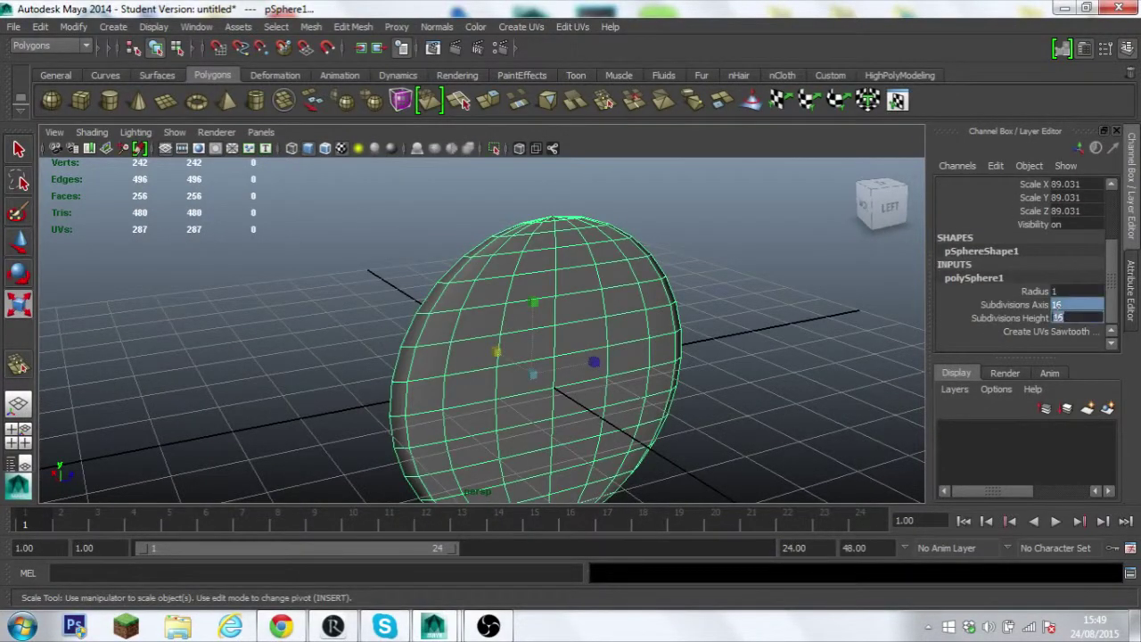
click(268, 419)
click(535, 375)
alt+drag(535, 375, 662, 286)
- Undo the flattening to return to the plain sphere
key(w)
click(662, 285)
alt+right_drag(662, 285, 573, 357)
alt+drag(574, 357, 552, 357)
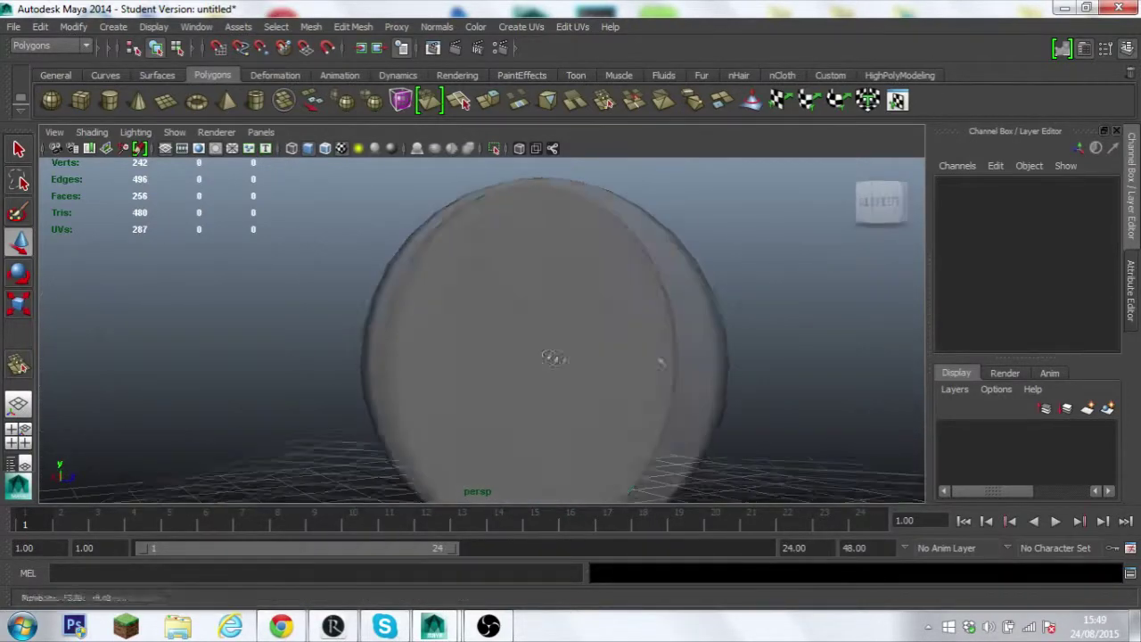
key(ctrl+z)
key(ctrl+z)
key(ctrl+z)
key(ctrl+z)
key(ctrl+z)
key(ctrl+z)
key(ctrl+z)
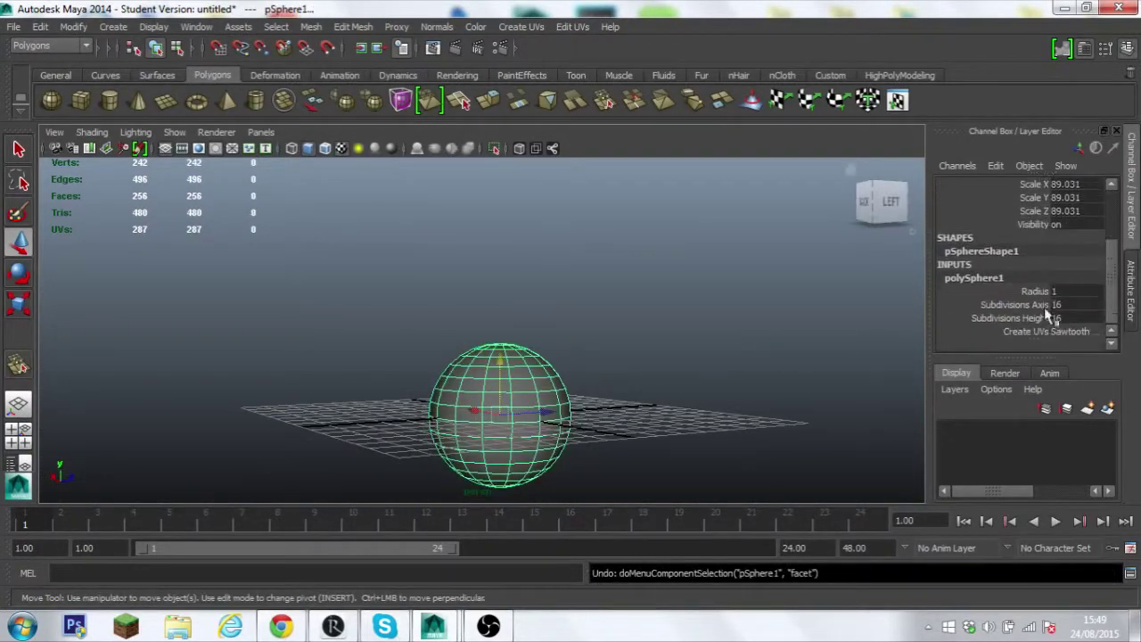
click(648, 396)
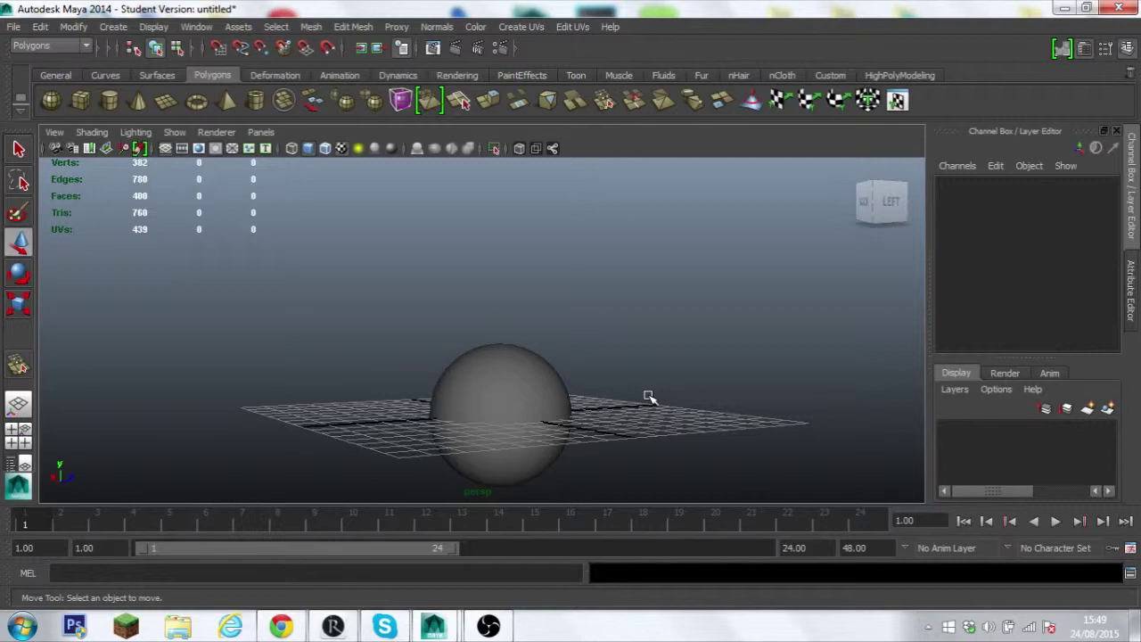
key(ctrl+z)
- Scale the left half of the sphere's faces flat along X into a thin disc
drag(383, 254, 505, 481)
key(r)
drag(539, 372, 474, 370)
drag(578, 479, 579, 481)
mouse_move(544, 372)
mouse_down()
mouse_move(504, 373)
mouse_move(579, 336)
mouse_up()
click(680, 377)
mouse_move(680, 377)
alt+mouse_down()
mouse_move(774, 427)
mouse_move(615, 359)
mouse_move(575, 205)
mouse_move(575, 360)
mouse_move(629, 410)
alt+mouse_up()
click(615, 358)
key(w)
- Extrude two vertical face columns and pull them outward into raised strips
scroll(606, 374, up, 5)
right_drag(555, 290, 555, 323)
drag(535, 254, 589, 357)
shift+drag(341, 326, 335, 217)
scroll(789, 387, down, 5)
mouse_move(789, 387)
alt+mouse_down()
mouse_move(641, 365)
mouse_move(588, 339)
alt+mouse_up()
scroll(588, 339, up, 5)
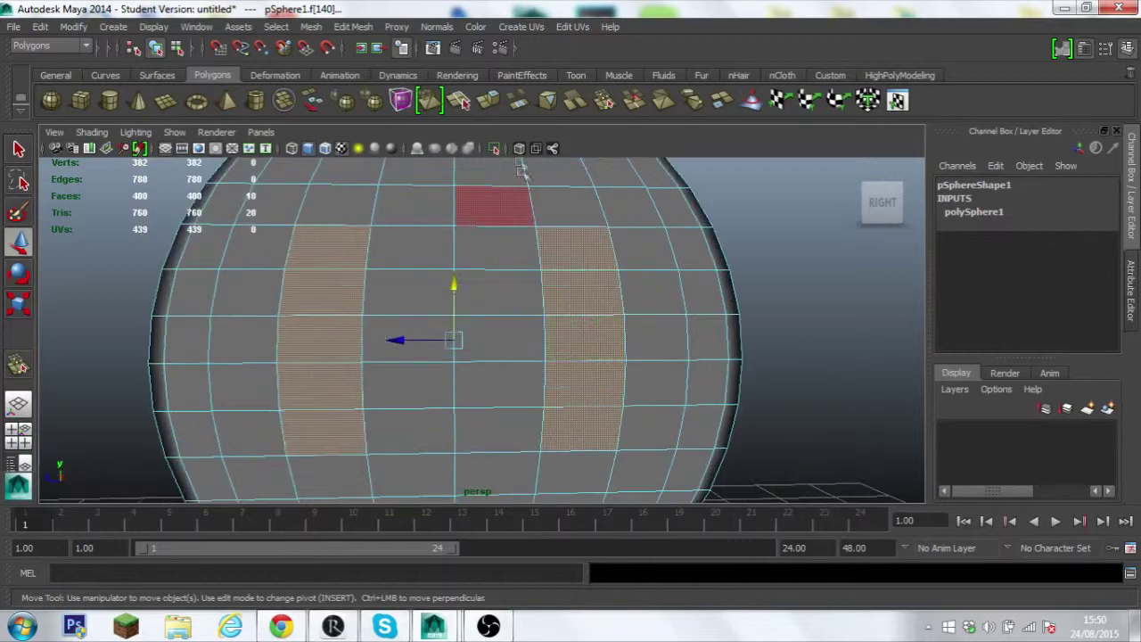
key(ctrl+e)
click(681, 328)
mouse_move(683, 326)
alt+mouse_down()
mouse_move(496, 402)
mouse_move(537, 367)
alt+mouse_up()
alt+drag(591, 253, 377, 293)
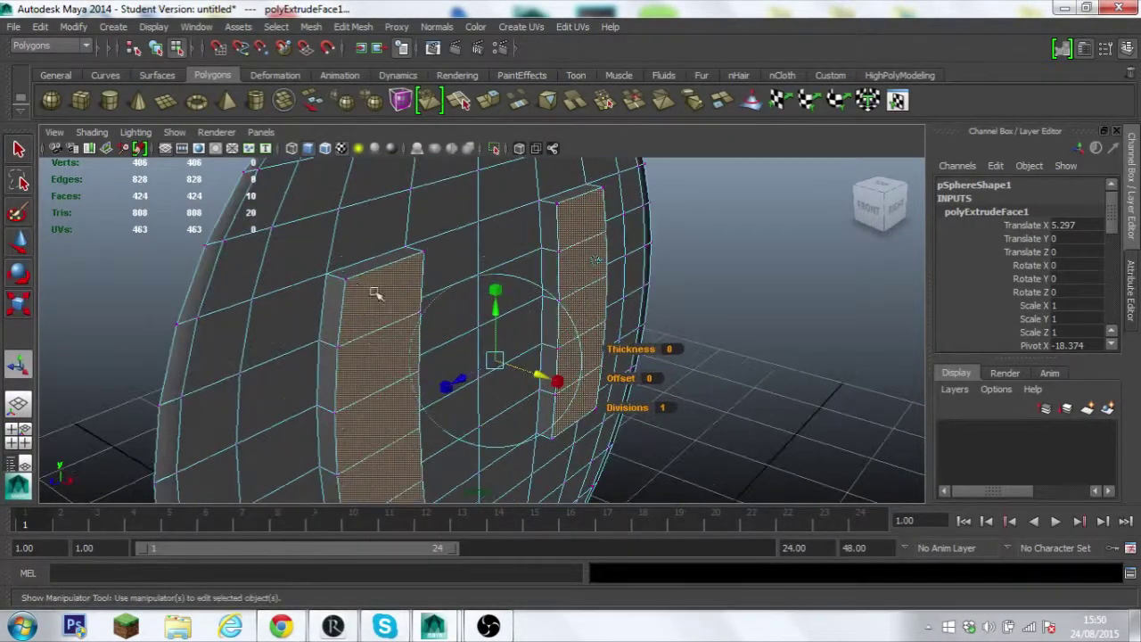
- Select a corner vertex at the end of a raised strip
click(344, 281)
mouse_move(501, 249)
alt+mouse_down()
mouse_move(428, 268)
mouse_move(452, 285)
mouse_move(499, 373)
mouse_move(550, 267)
mouse_move(466, 300)
mouse_move(330, 318)
alt+mouse_up()
key(t)
key(F9)
click(452, 299)
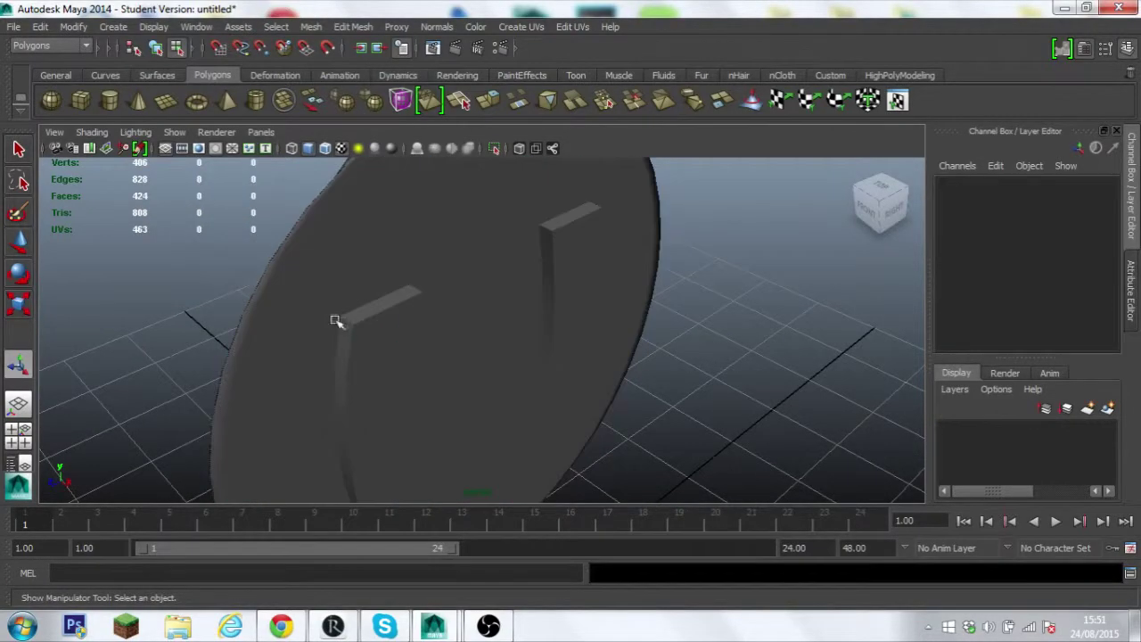
- Spread the selected strip corner vertices outward horizontally
mouse_move(383, 348)
alt+mouse_down()
mouse_move(434, 318)
mouse_move(344, 307)
alt+mouse_up()
key(f)
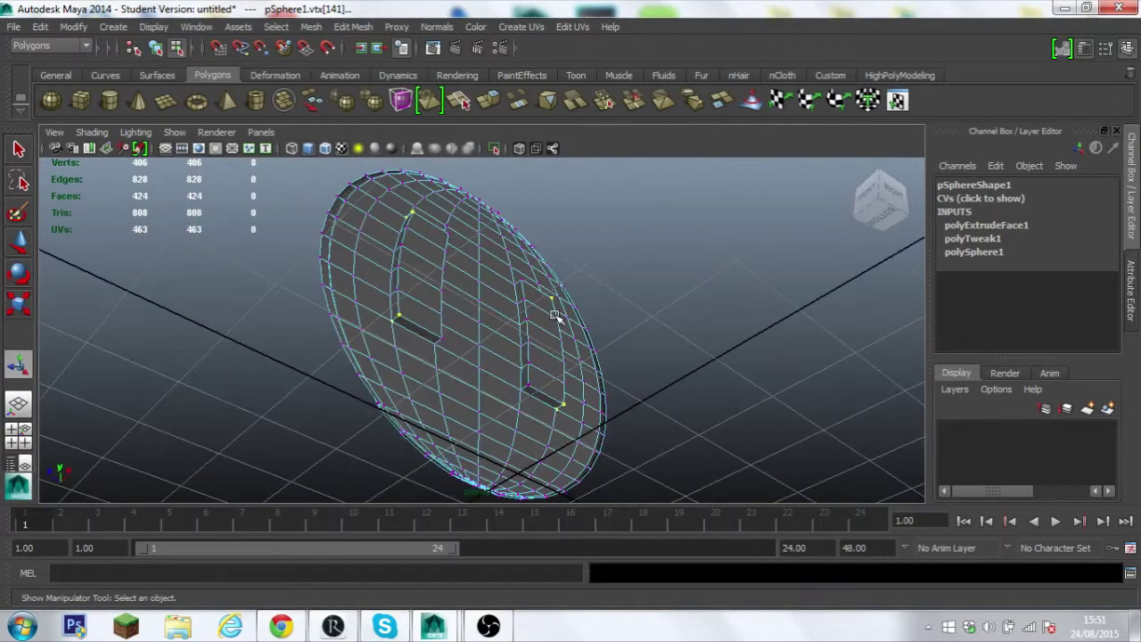
alt+drag(553, 315, 463, 400)
key(r)
drag(542, 336, 556, 339)
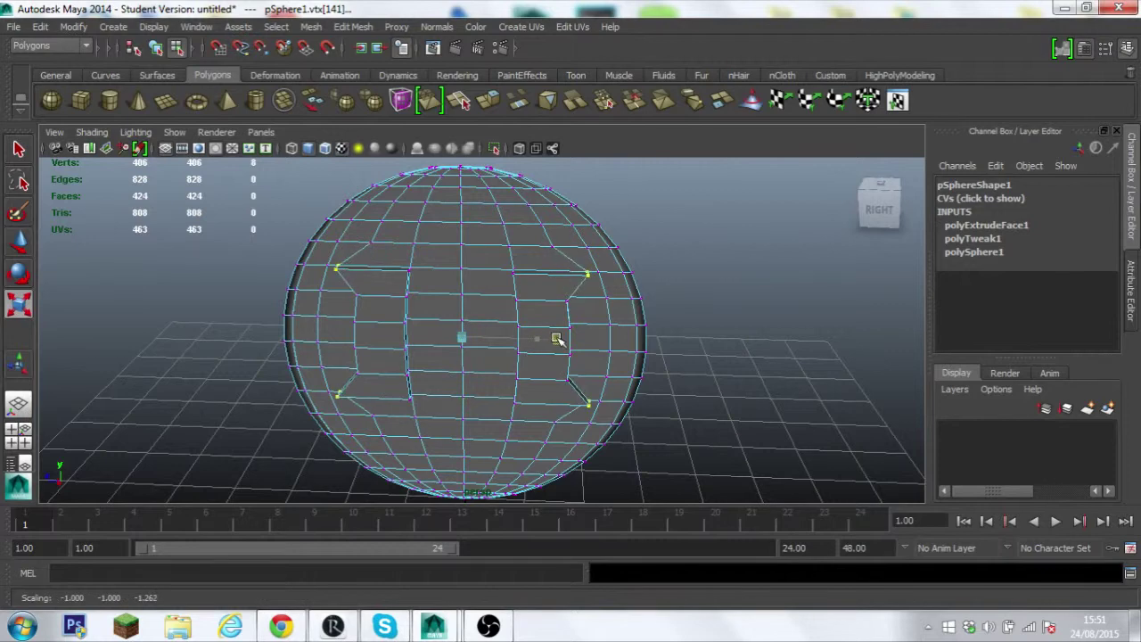
scroll(556, 337, up, 4)
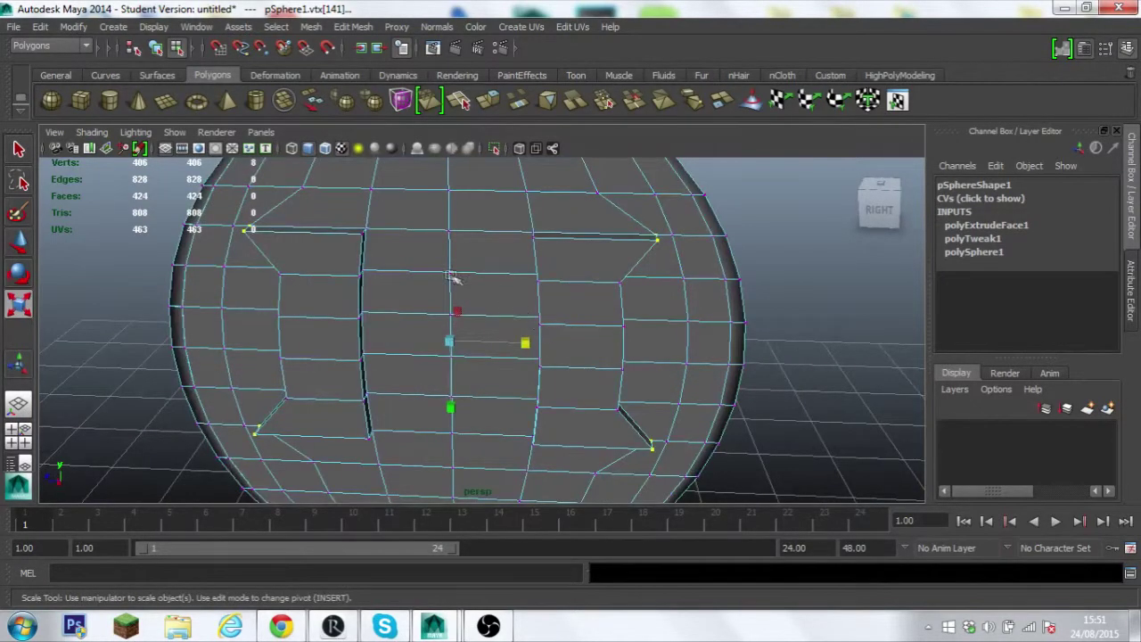
alt+drag(556, 337, 339, 307)
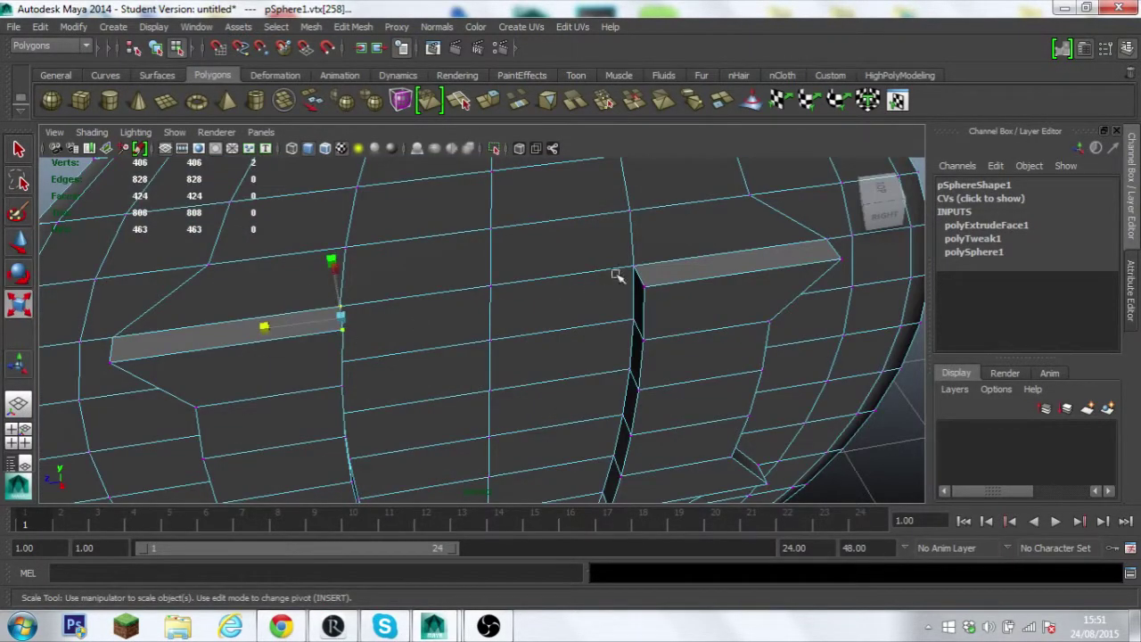
- Scale the other strip corner vertices into angled tips, vertically and in depth
click(632, 265)
alt+drag(633, 266, 527, 364)
scroll(420, 372, up, 3)
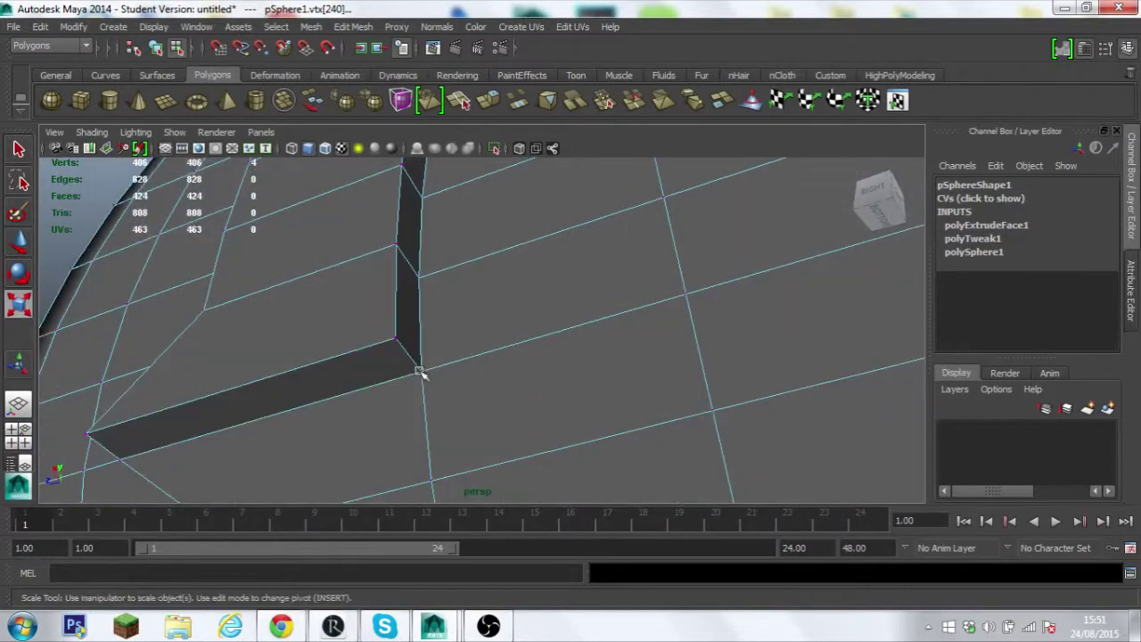
mouse_move(393, 339)
alt+mouse_down()
mouse_move(675, 323)
mouse_move(610, 390)
mouse_move(472, 338)
mouse_move(523, 319)
mouse_move(560, 254)
alt+mouse_up()
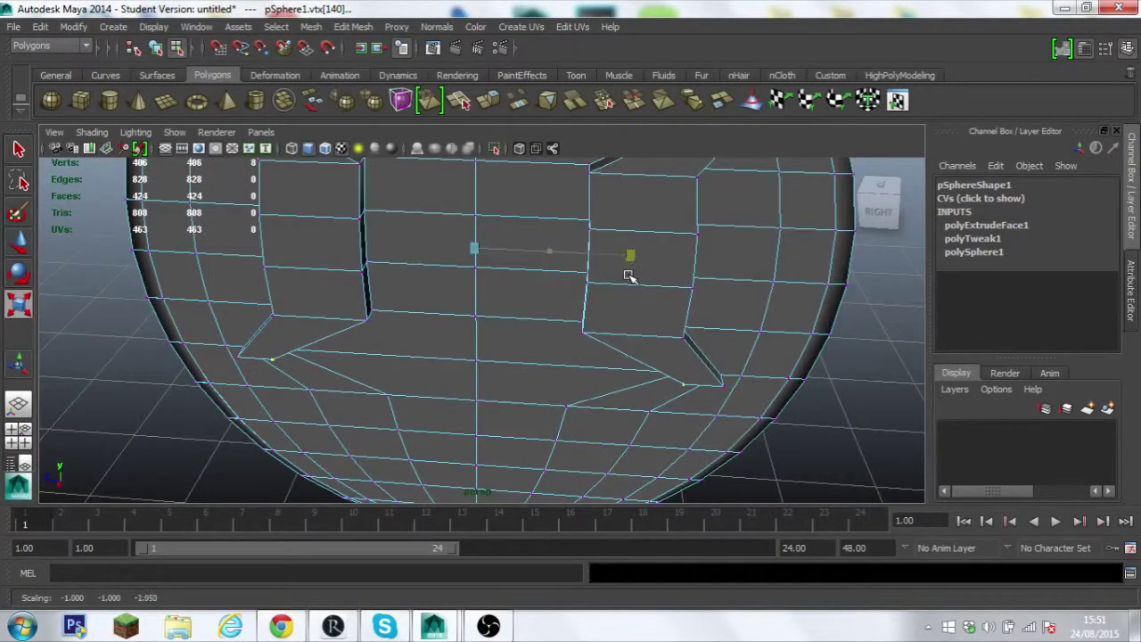
mouse_move(522, 364)
mouse_down()
mouse_move(516, 415)
mouse_move(512, 276)
mouse_up()
mouse_move(476, 339)
mouse_down()
mouse_move(475, 375)
mouse_move(489, 369)
mouse_up()
drag(553, 269, 558, 264)
- Merge the first two stray corner vertices onto their neighbours with the Merge Vertex Tool
alt+drag(542, 313, 643, 251)
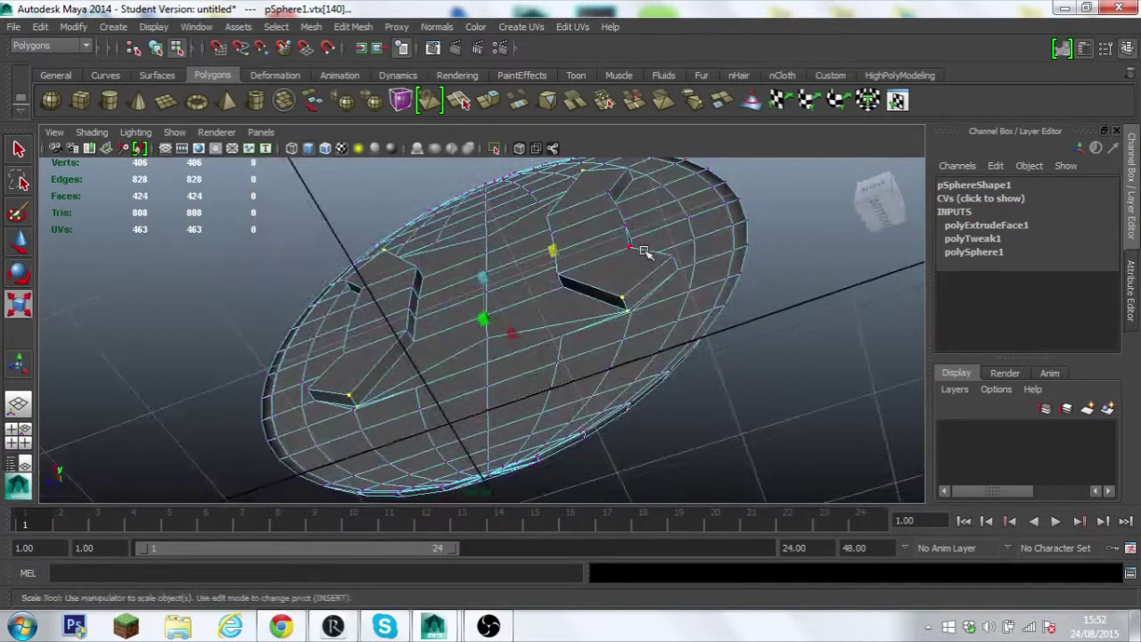
scroll(644, 252, up, 5)
mouse_move(491, 300)
alt+mouse_down()
mouse_move(453, 330)
mouse_move(384, 329)
mouse_move(299, 198)
alt+mouse_up()
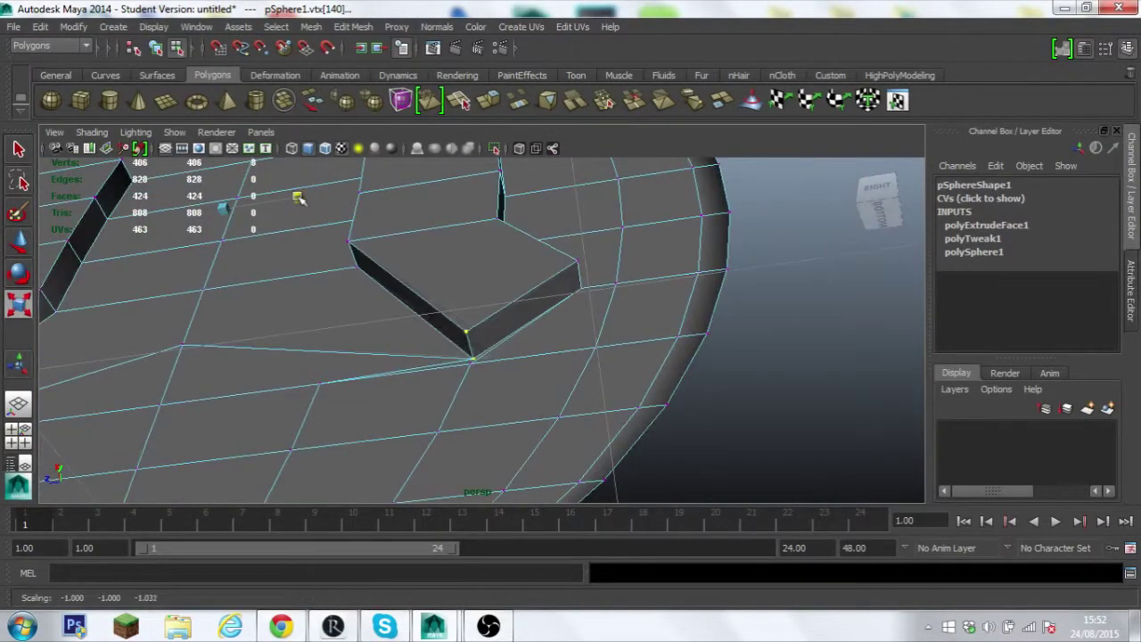
scroll(331, 298, up, 3)
scroll(407, 310, up, 3)
click(353, 26)
key(Escape)
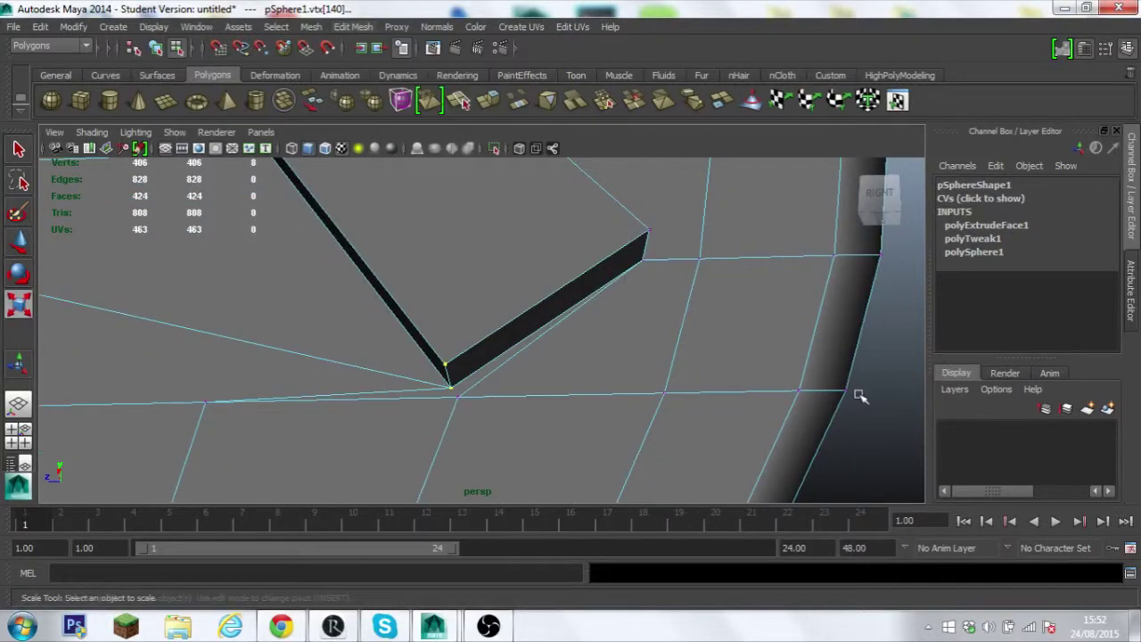
click(353, 26)
click(433, 468)
drag(444, 366, 455, 394)
mouse_move(277, 349)
alt+middle_down()
mouse_move(591, 339)
mouse_move(331, 375)
alt+middle_up()
drag(330, 376, 343, 365)
- Merge the third and fourth stray corner vertices onto their neighbours
mouse_move(343, 365)
alt+middle_down()
mouse_move(507, 434)
mouse_move(416, 427)
mouse_move(422, 326)
mouse_move(327, 353)
mouse_move(369, 311)
alt+middle_up()
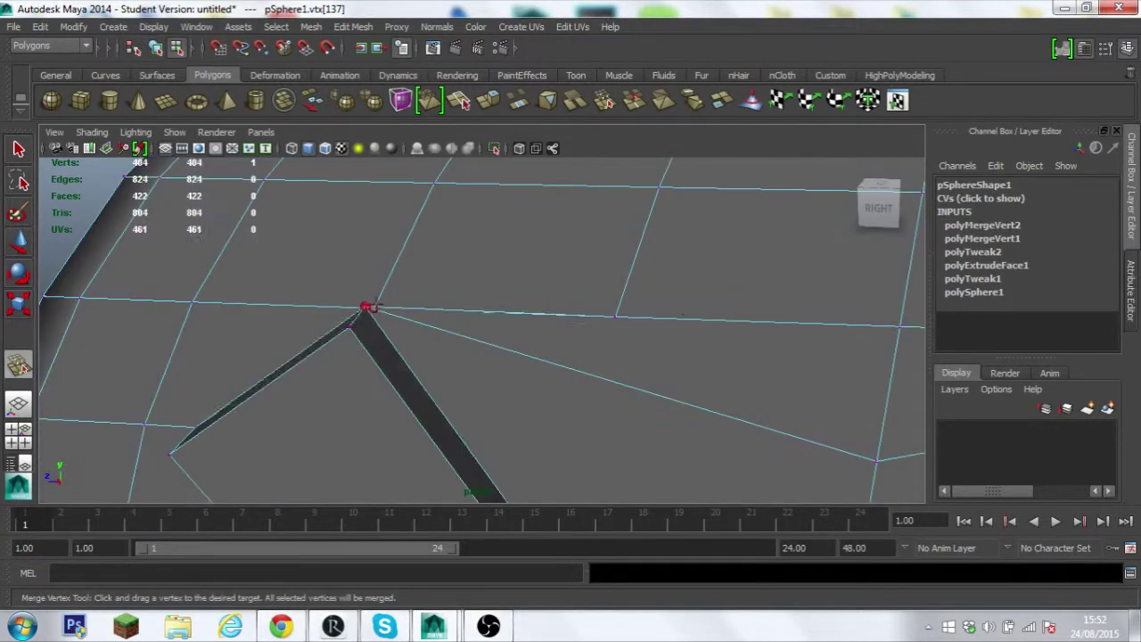
drag(369, 311, 324, 300)
alt+middle_drag(324, 300, 703, 357)
scroll(658, 380, down, 3)
mouse_move(703, 356)
mouse_down()
mouse_move(686, 365)
mouse_move(573, 311)
mouse_move(555, 356)
mouse_up()
- Return to Object Mode and select the whole shield
key(q)
right_drag(281, 287, 353, 264)
click(385, 270)
scroll(556, 311, down, 3)
mouse_move(555, 311)
alt+mouse_down()
mouse_move(545, 316)
mouse_move(606, 377)
alt+mouse_up()
scroll(561, 267, up, 3)
mouse_move(280, 625)
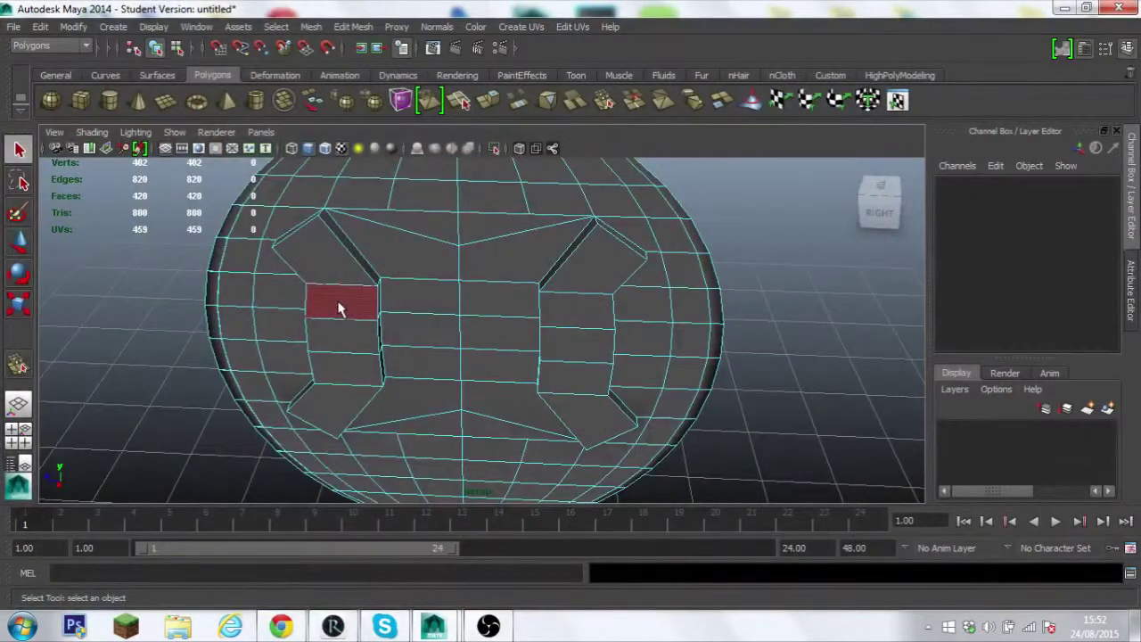
- Extrude the left and right inner face columns and narrow the extrusion
drag(338, 308, 348, 375)
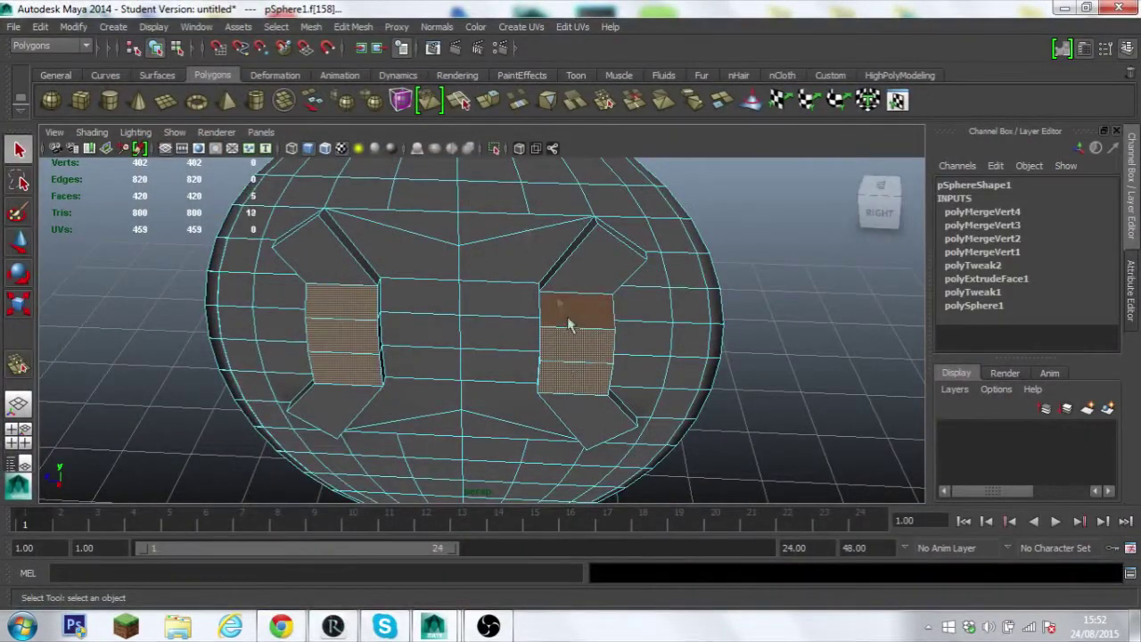
shift+drag(575, 383, 572, 259)
key(ctrl+e)
drag(397, 332, 446, 294)
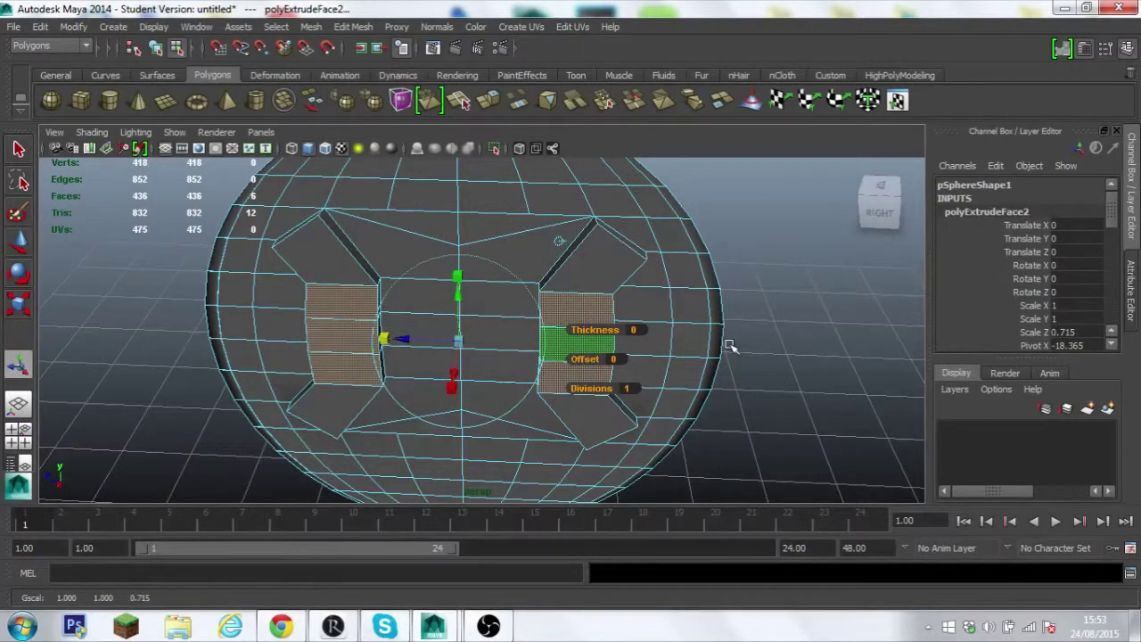
click(827, 361)
alt+drag(827, 362, 758, 358)
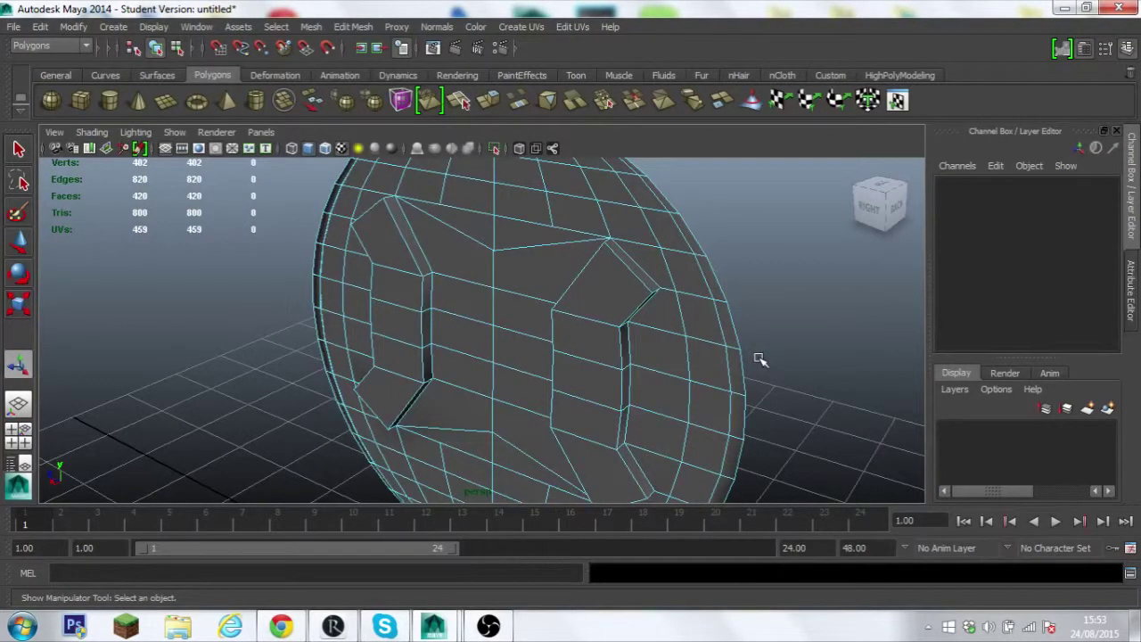
- Extrude one more face column on each strip, narrowing the left one sideways
right_drag(588, 294, 580, 330)
drag(579, 332, 581, 437)
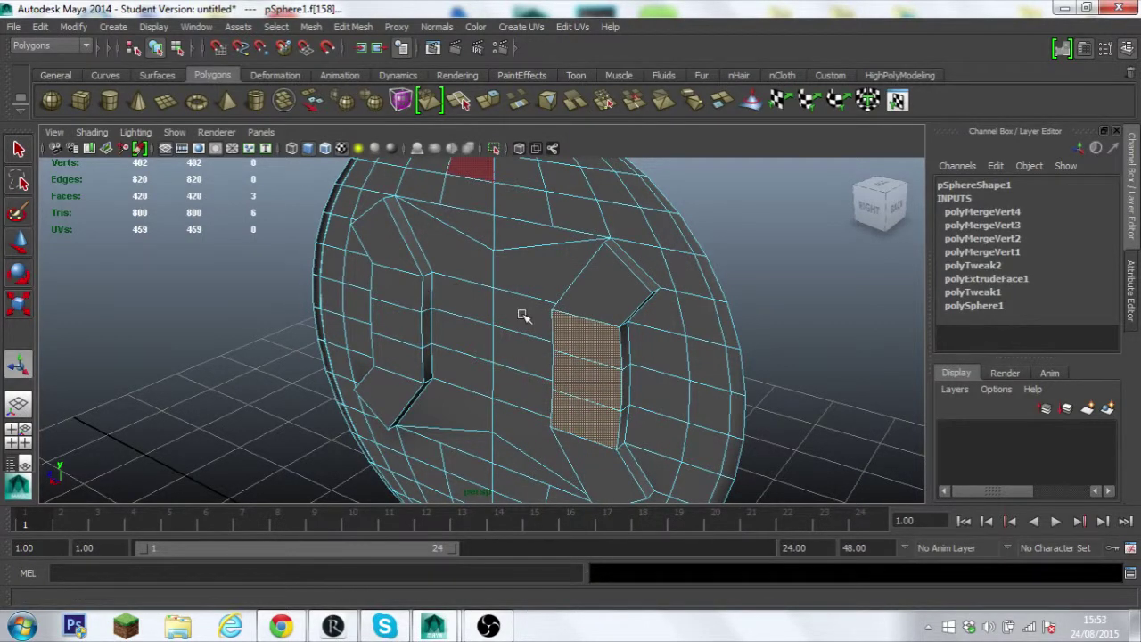
key(ctrl+e)
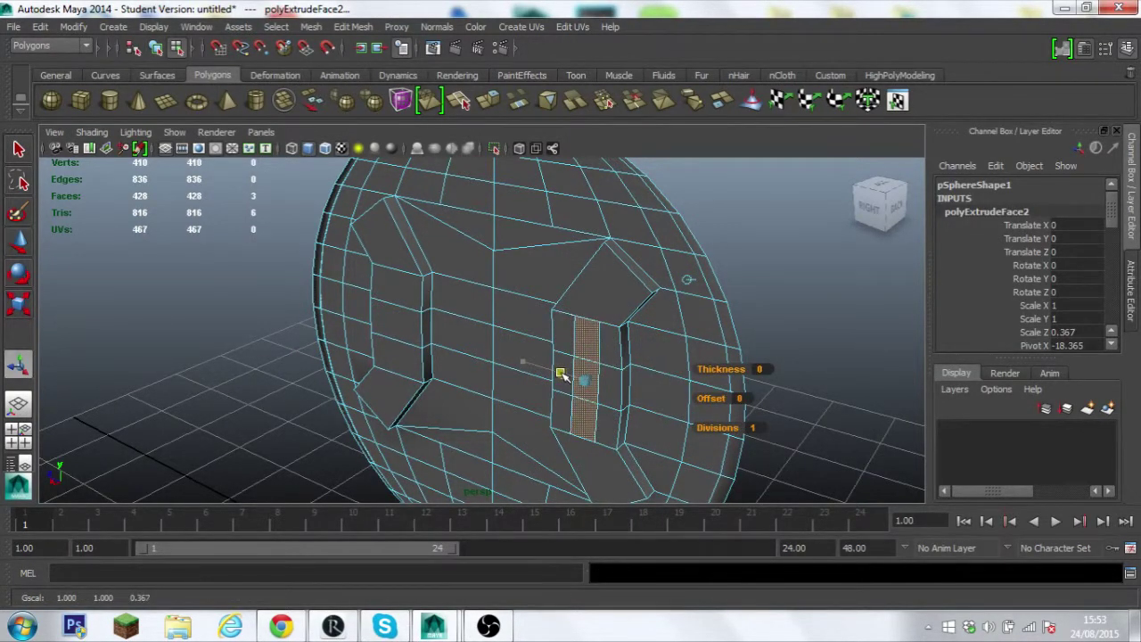
alt+drag(504, 356, 339, 360)
drag(339, 308, 343, 410)
key(ctrl+e)
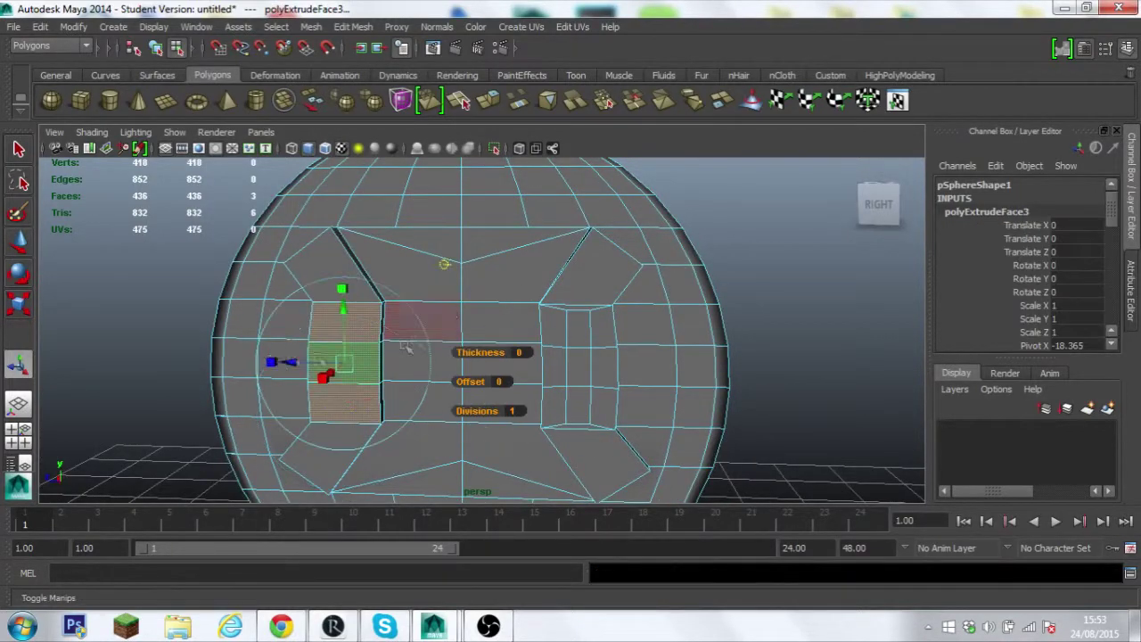
drag(278, 362, 328, 374)
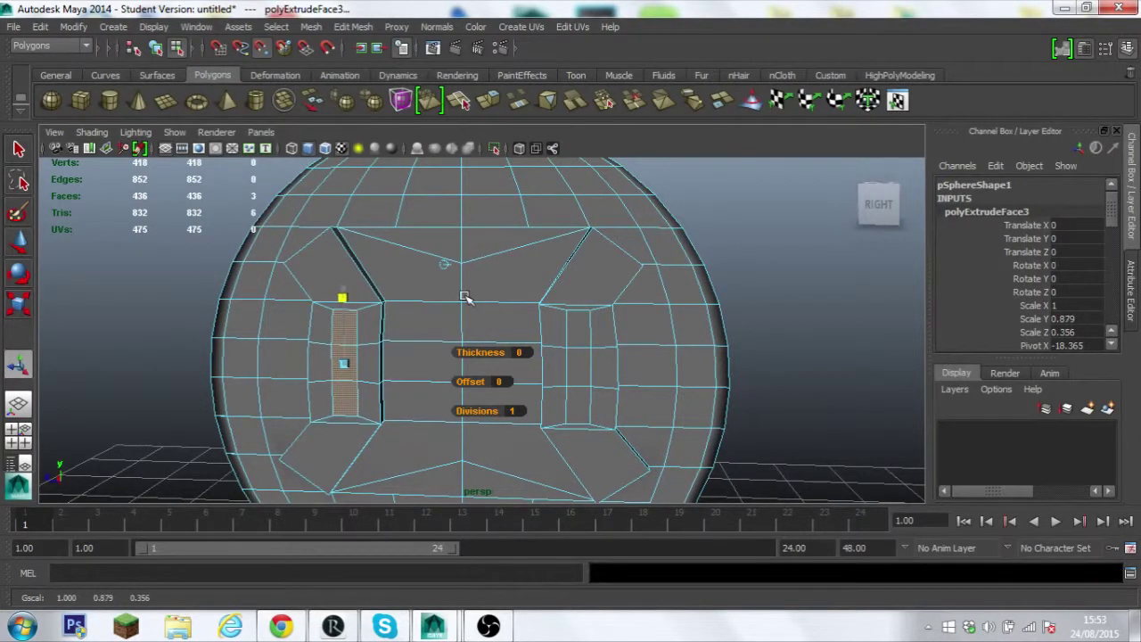
- Select a corner vertex of the left slot
scroll(463, 297, up, 3)
key(F9)
click(290, 298)
- Move the left slot's edge vertices into line, lowering the bottom one slightly
key(w)
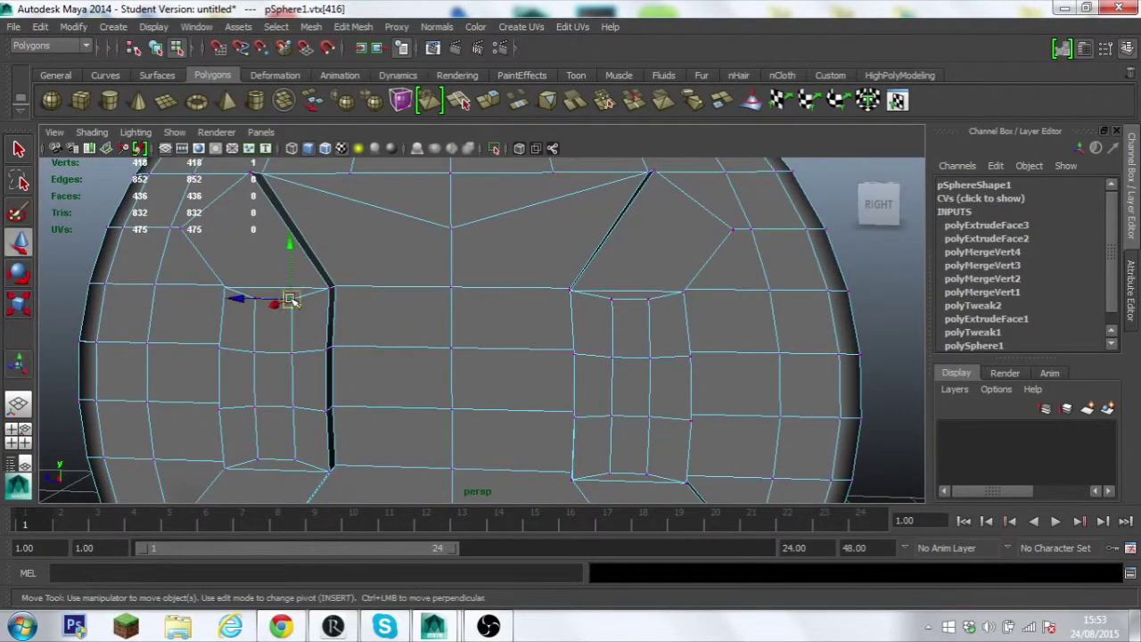
scroll(458, 363, up, 3)
click(291, 312)
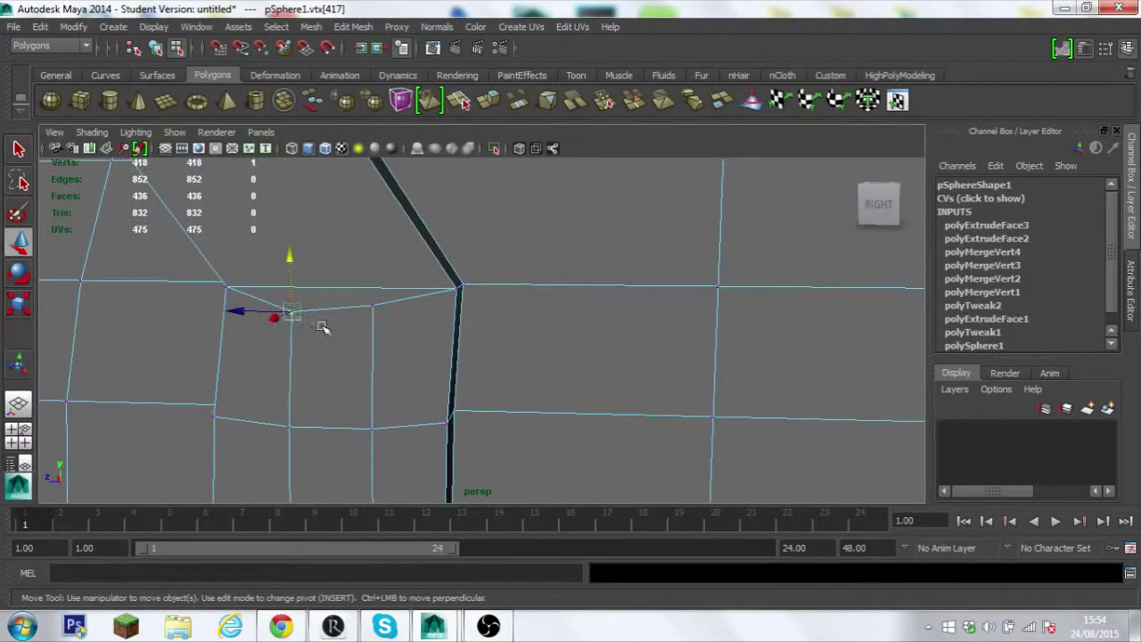
alt+middle_drag(292, 254, 374, 374)
scroll(401, 414, down, 3)
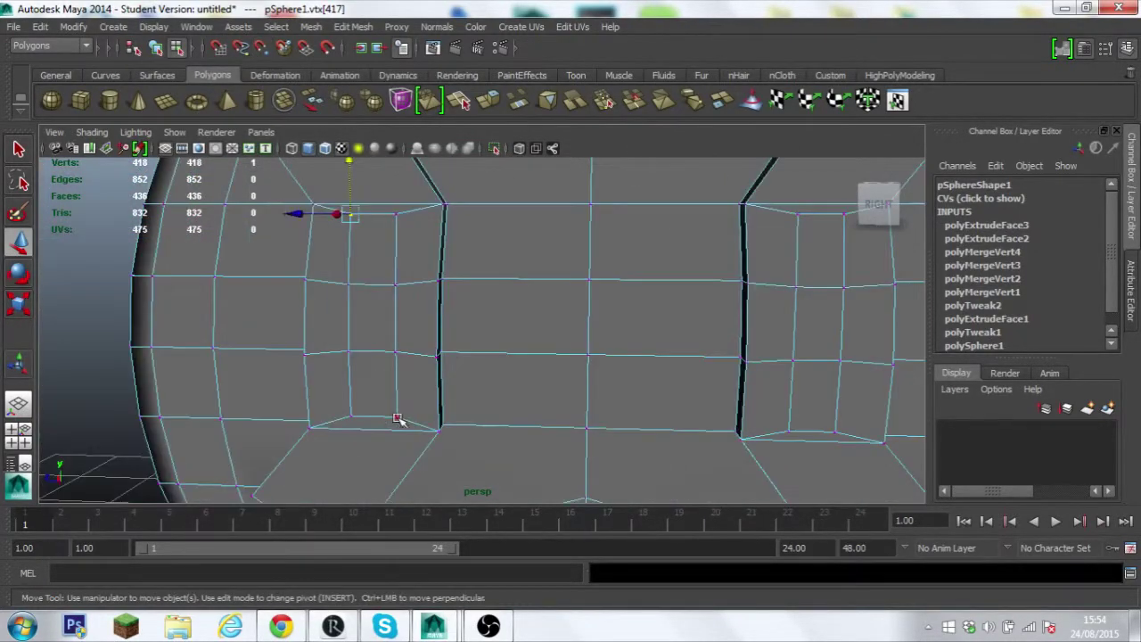
click(398, 419)
middle_drag(398, 419, 550, 409)
scroll(333, 439, up, 2)
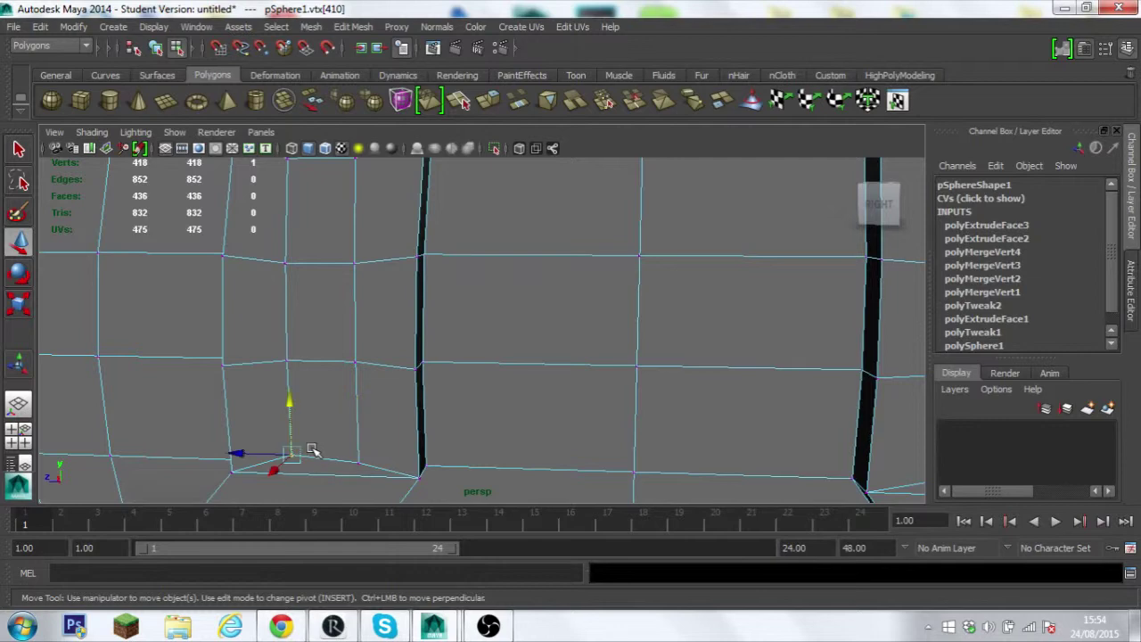
scroll(483, 324, down, 3)
right_drag(331, 330, 383, 331)
- Select the face inside the left opening and scale the extruded faces up slightly
click(331, 303)
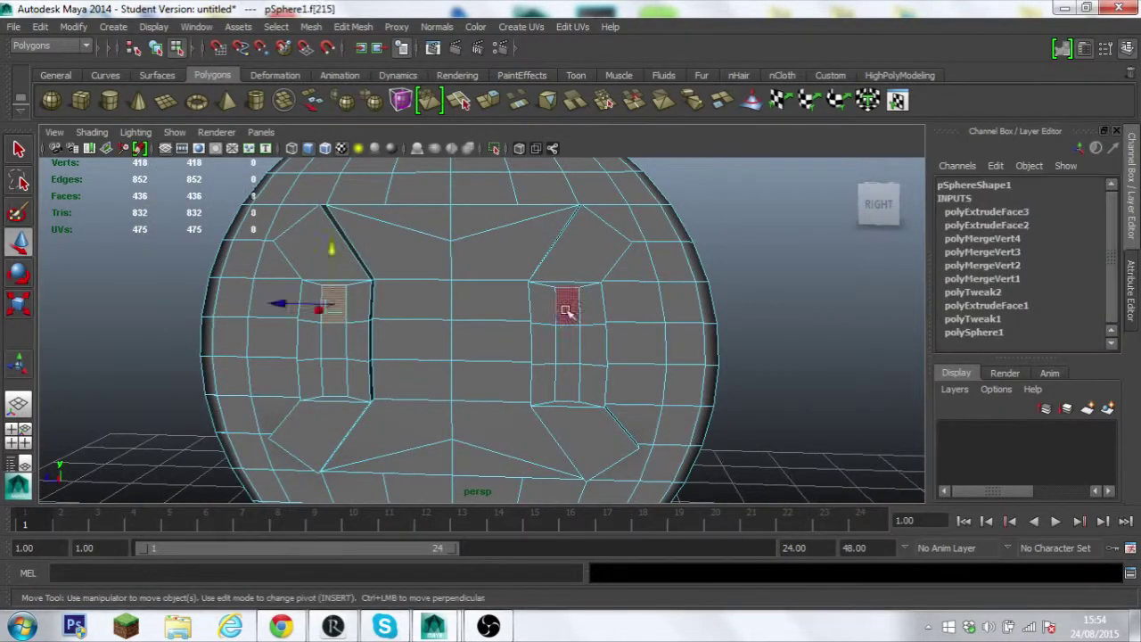
mouse_move(425, 378)
alt+mouse_down()
mouse_move(380, 379)
mouse_move(293, 331)
mouse_move(311, 330)
mouse_move(371, 389)
mouse_move(438, 344)
mouse_move(591, 359)
mouse_move(497, 372)
alt+mouse_up()
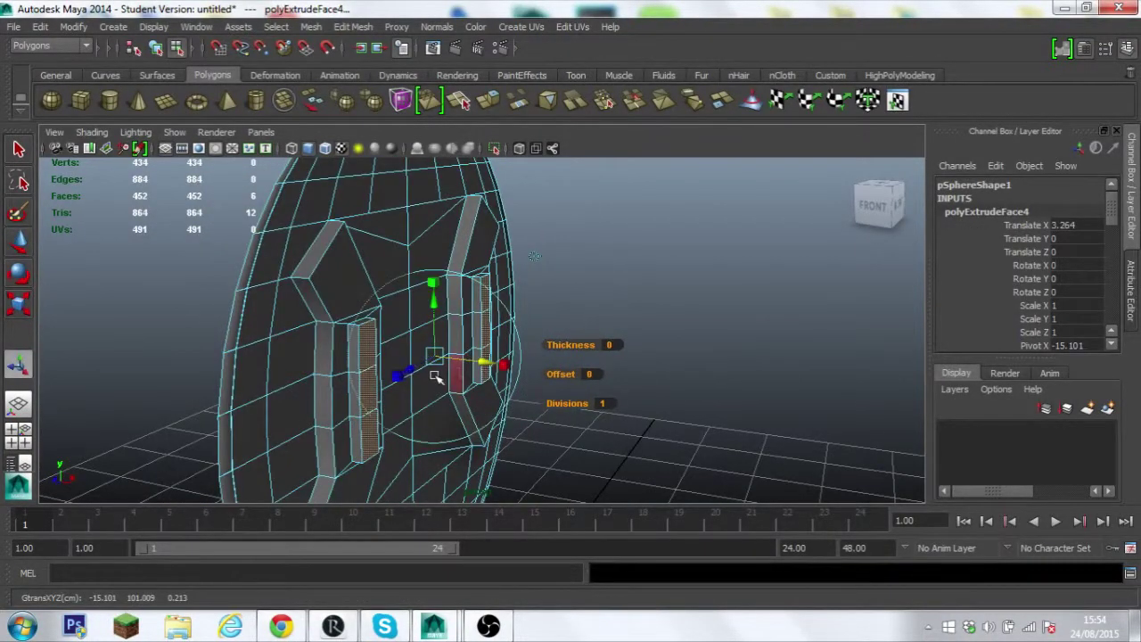
drag(434, 356, 535, 294)
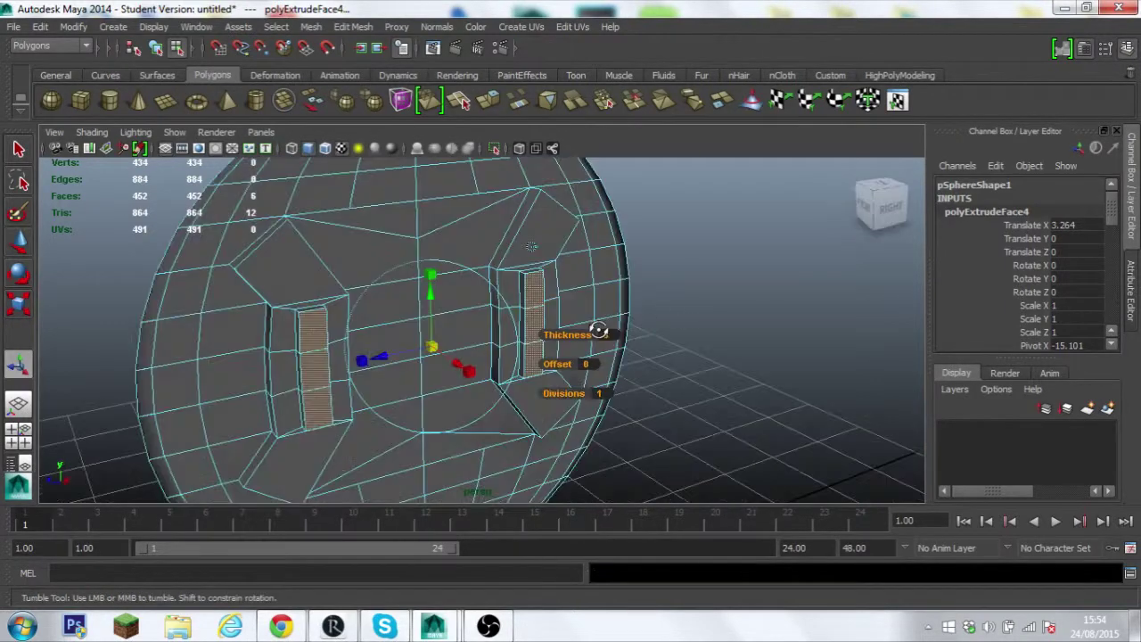
- Preview the shield smoothed, then return to the unsmoothed view
scroll(535, 294, up, 3)
key(3)
key(1)
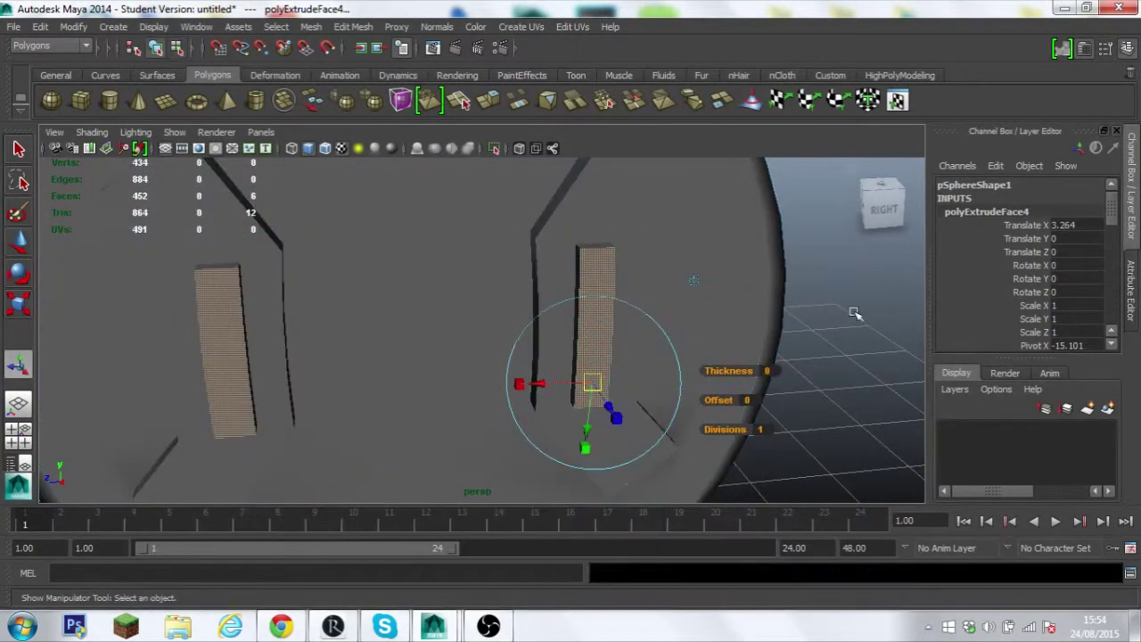
alt+drag(590, 241, 623, 301)
click(624, 300)
- Select two faces in the right slot strip and scale them narrower
key(F11)
scroll(613, 284, up, 3)
click(613, 284)
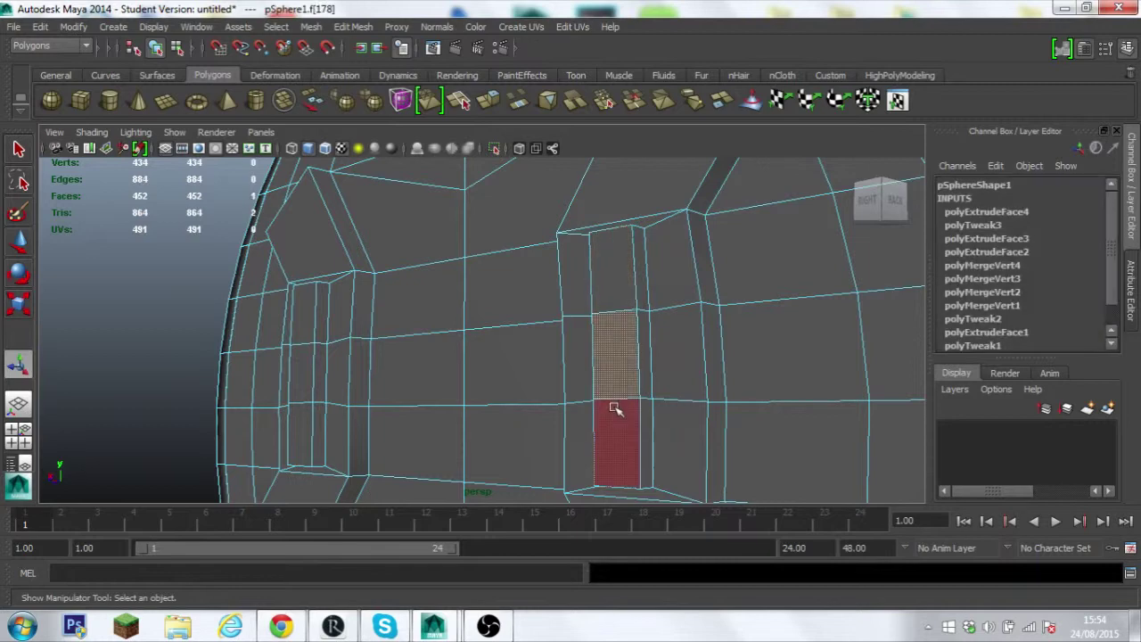
shift+click(615, 407)
key(r)
mouse_move(580, 383)
alt+mouse_down()
mouse_move(541, 351)
mouse_move(570, 359)
alt+mouse_up()
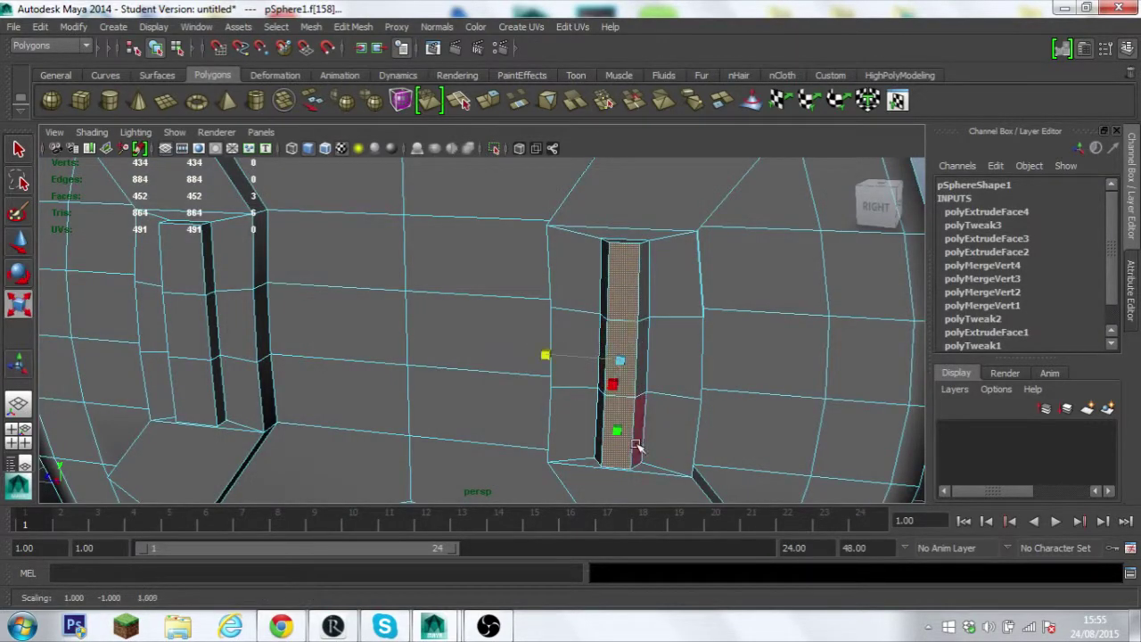
- Scale the two-face strip taller, stretching it vertically
mouse_move(618, 426)
alt+mouse_down()
mouse_move(549, 375)
mouse_move(606, 390)
mouse_move(528, 366)
mouse_move(562, 330)
mouse_move(419, 405)
alt+mouse_up()
key(w)
key(r)
mouse_move(413, 329)
mouse_down()
mouse_move(426, 333)
mouse_move(369, 326)
mouse_move(331, 282)
mouse_move(412, 287)
mouse_up()
mouse_move(425, 393)
mouse_down()
mouse_move(428, 408)
mouse_move(484, 374)
mouse_move(502, 324)
mouse_move(463, 294)
mouse_up()
key(w)
right_drag(446, 374, 445, 229)
- Select the left slot's corner vertices, including vtx[433] and the lower corner vtx[427]
click(454, 225)
alt+drag(455, 224, 352, 263)
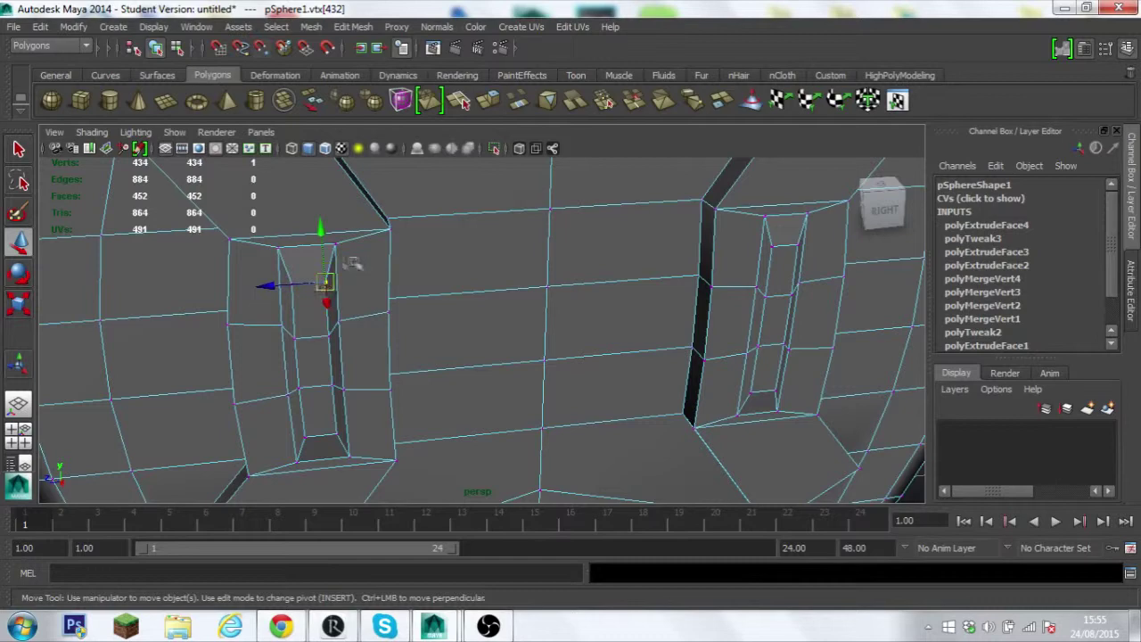
click(292, 285)
mouse_move(319, 261)
alt+mouse_down()
mouse_move(383, 312)
mouse_move(870, 306)
alt+mouse_up()
click(363, 344)
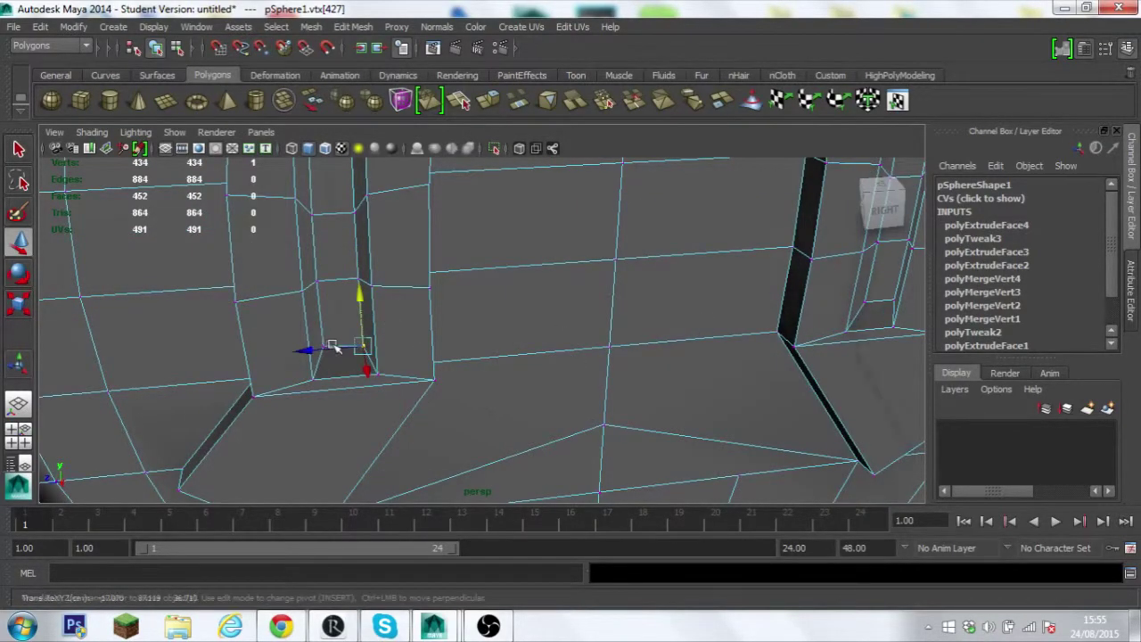
scroll(120, 421, up, 5)
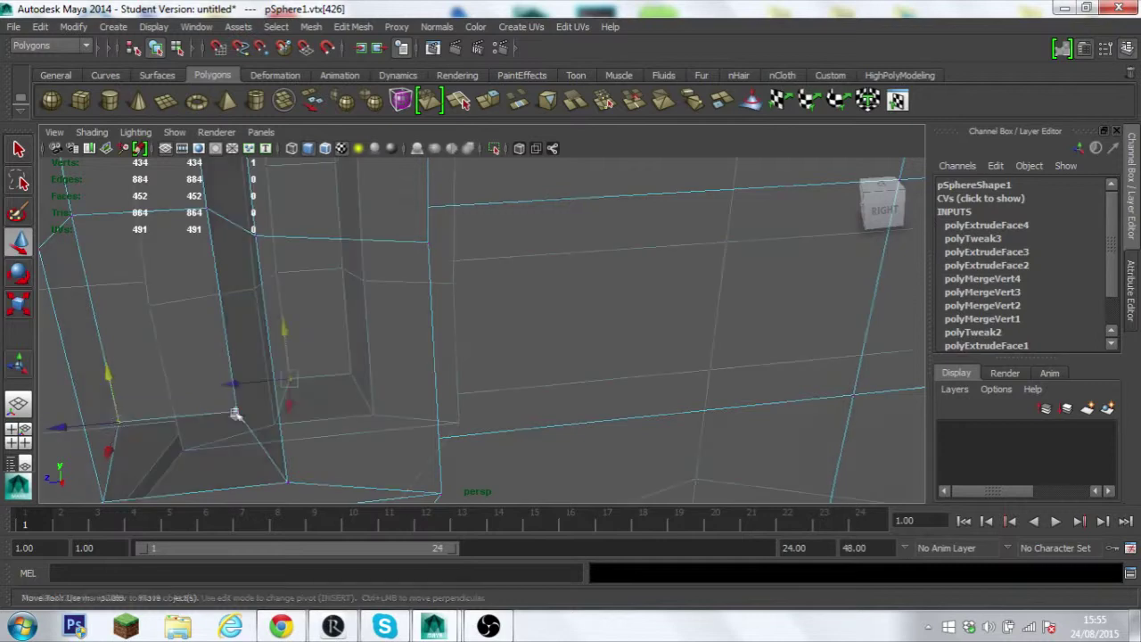
scroll(235, 413, down, 10)
- Clear the vertex selection, view the whole shield, and switch to face selection mode
click(555, 247)
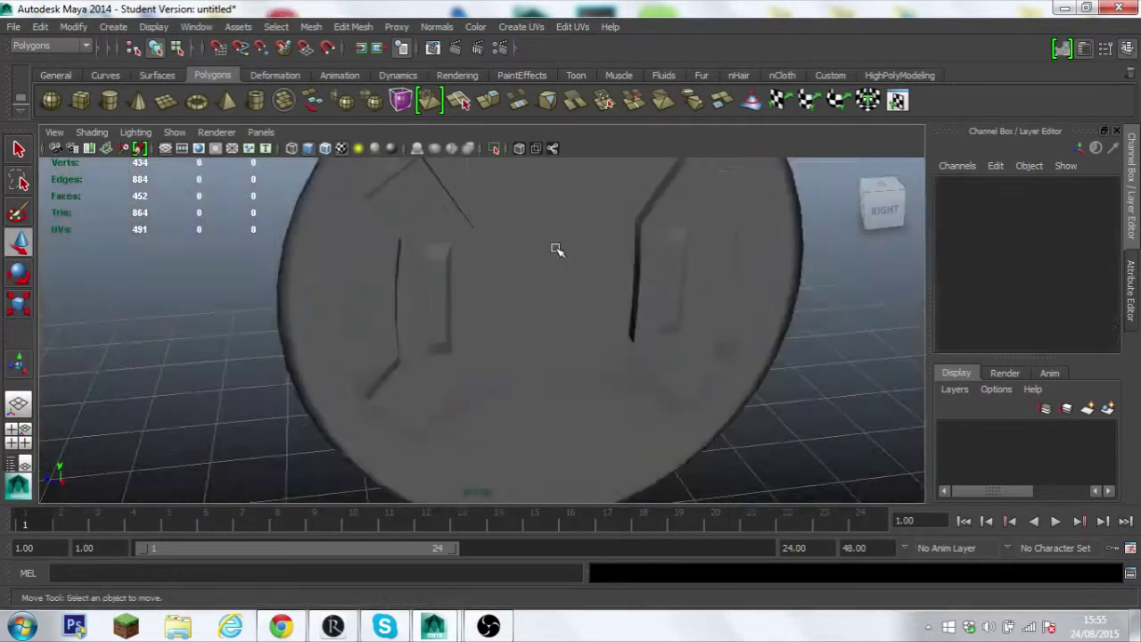
alt+drag(555, 247, 642, 284)
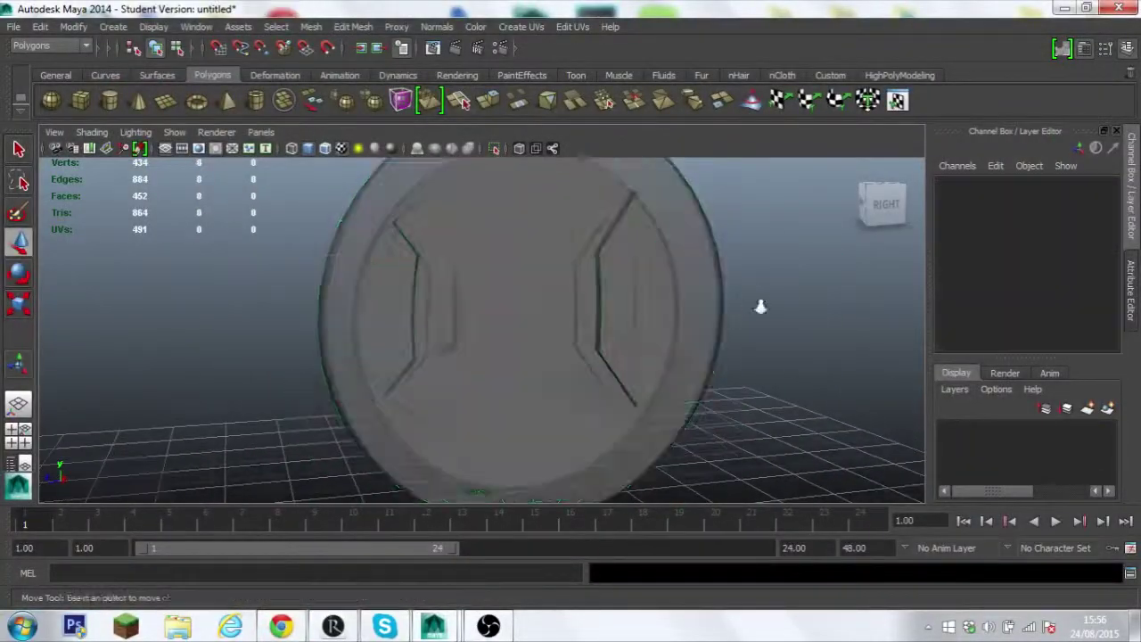
scroll(761, 307, down, 3)
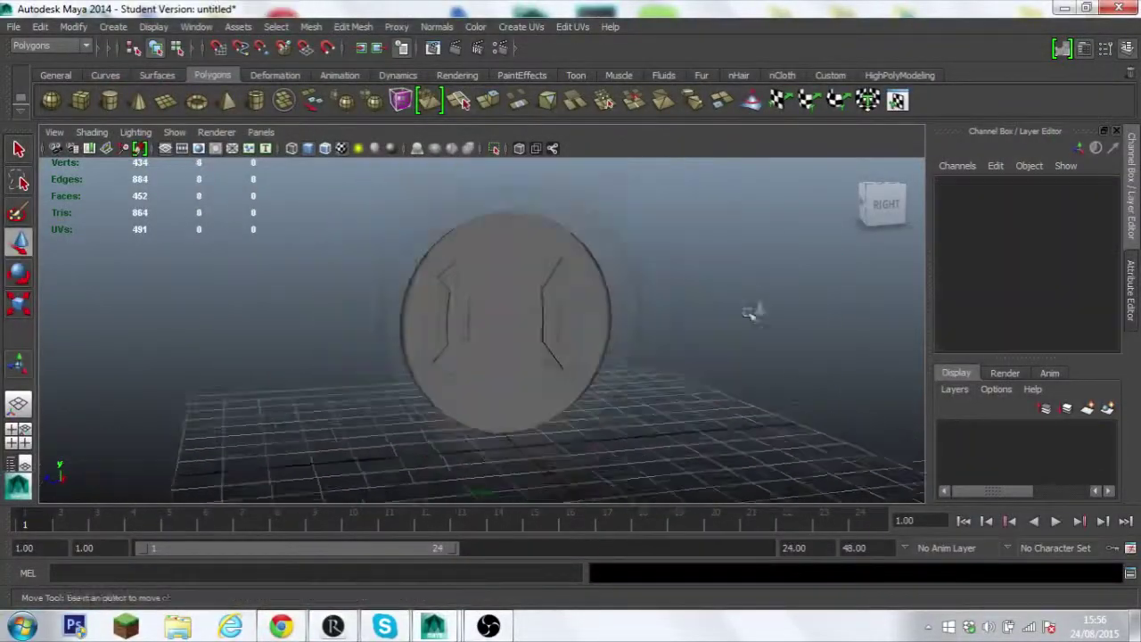
alt+drag(644, 362, 298, 344)
right_drag(327, 292, 332, 330)
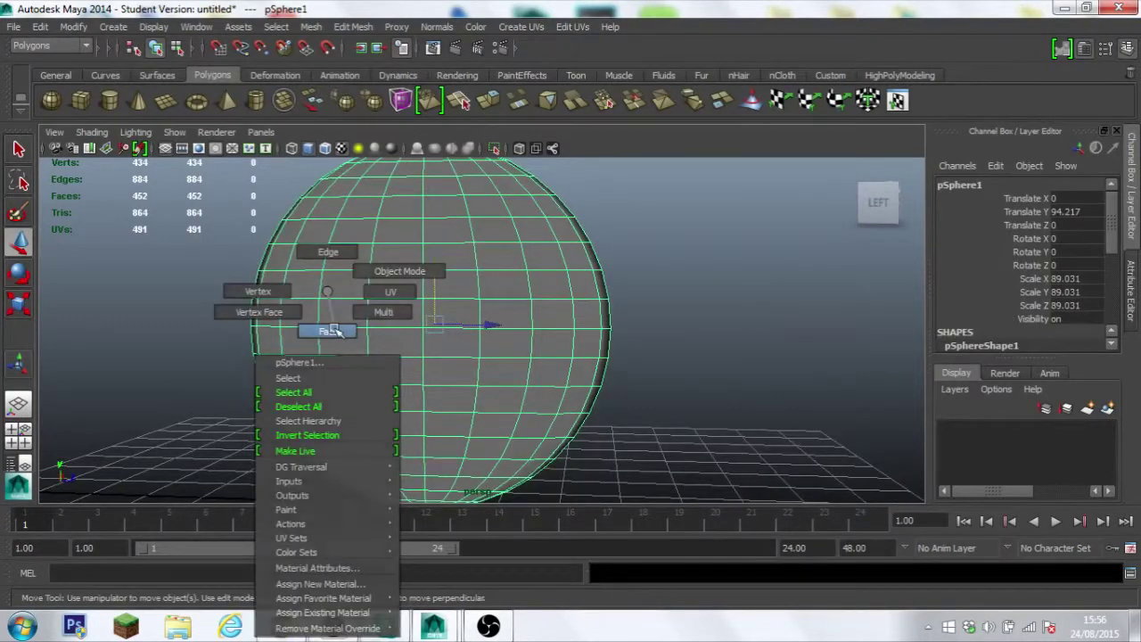
click(344, 275)
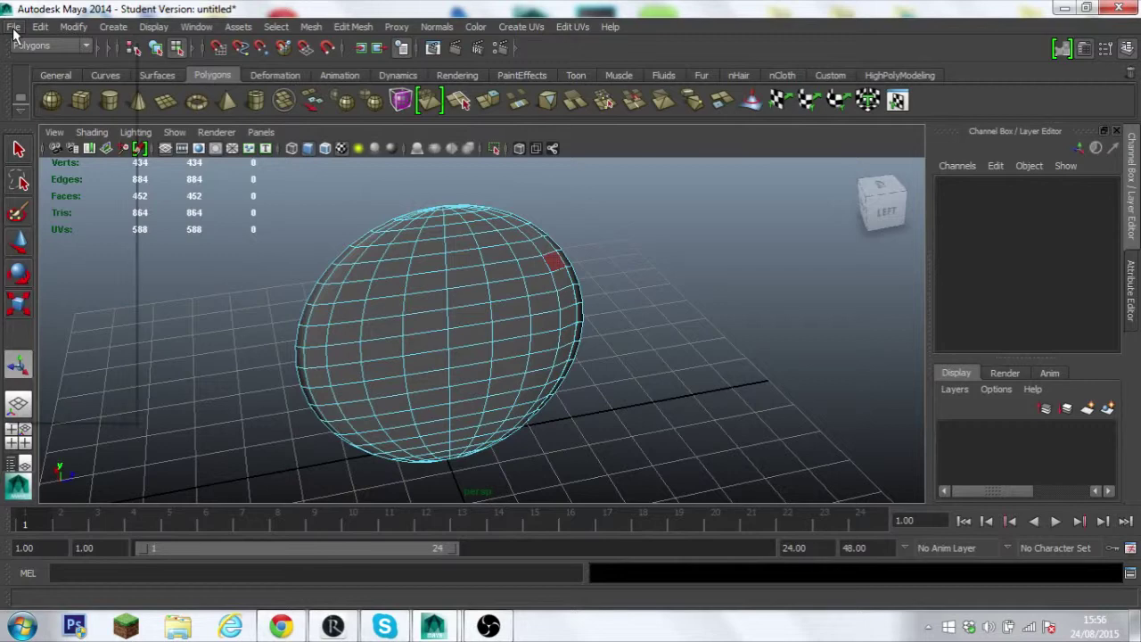
- Save the scene under the new name 'Cap America Sheild Not Uved'
click(13, 27)
click(56, 105)
text(ap America Sheild Not Done)
click(918, 514)
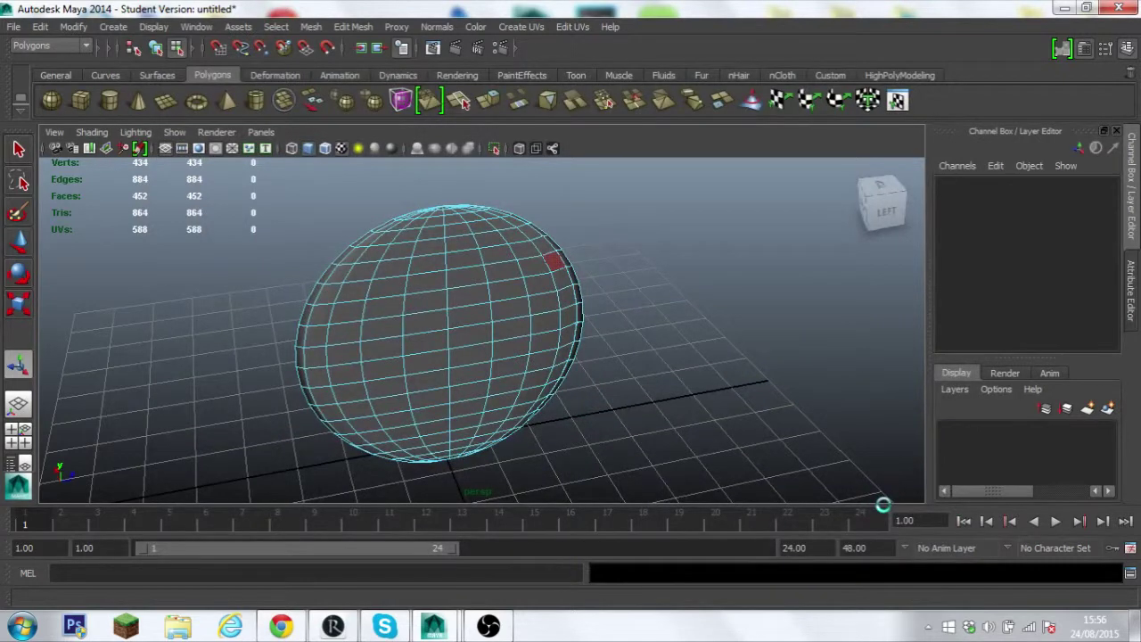
- Assign a new Lambert material to the shield and show its lambert2 attributes
alt+drag(466, 334, 612, 288)
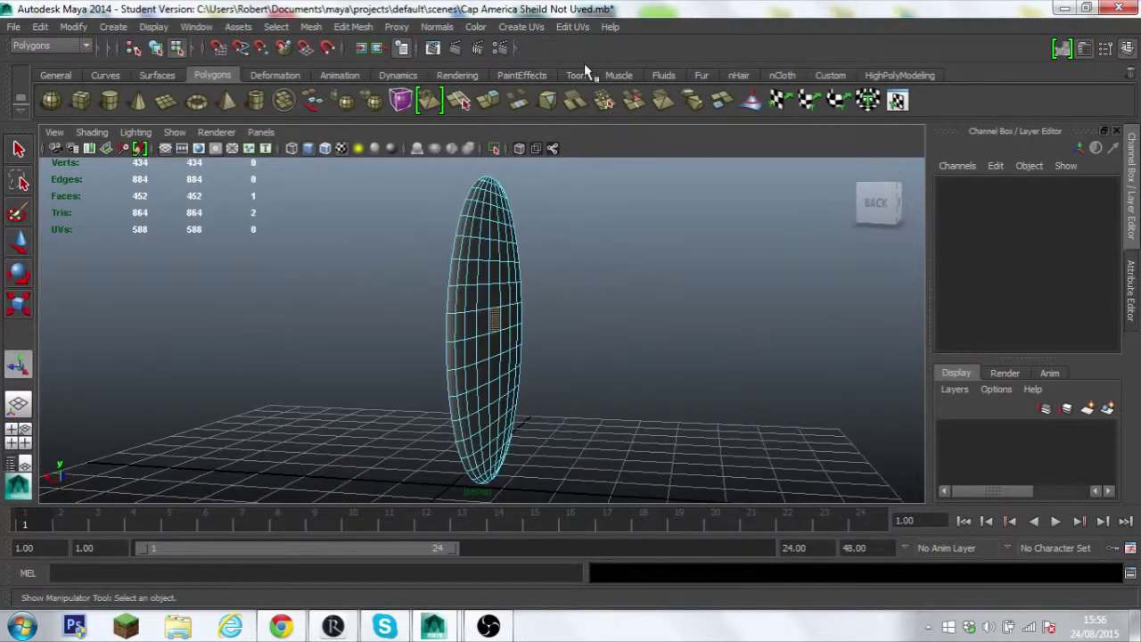
alt+drag(496, 319, 530, 209)
click(486, 267)
right_drag(486, 254, 506, 535)
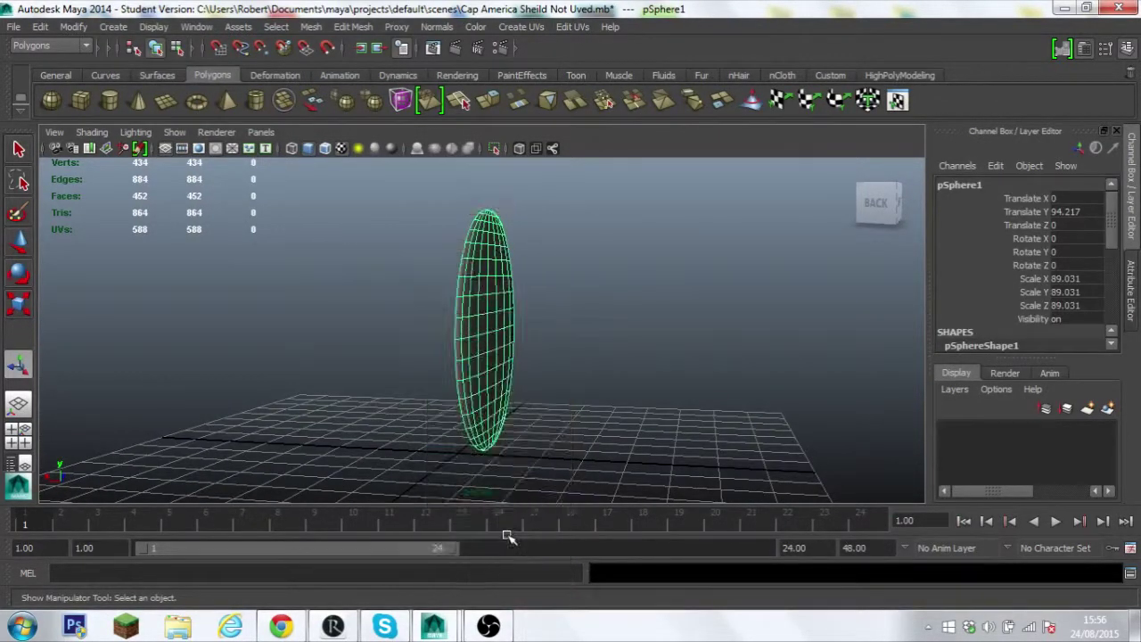
click(517, 327)
key(ctrl+a)
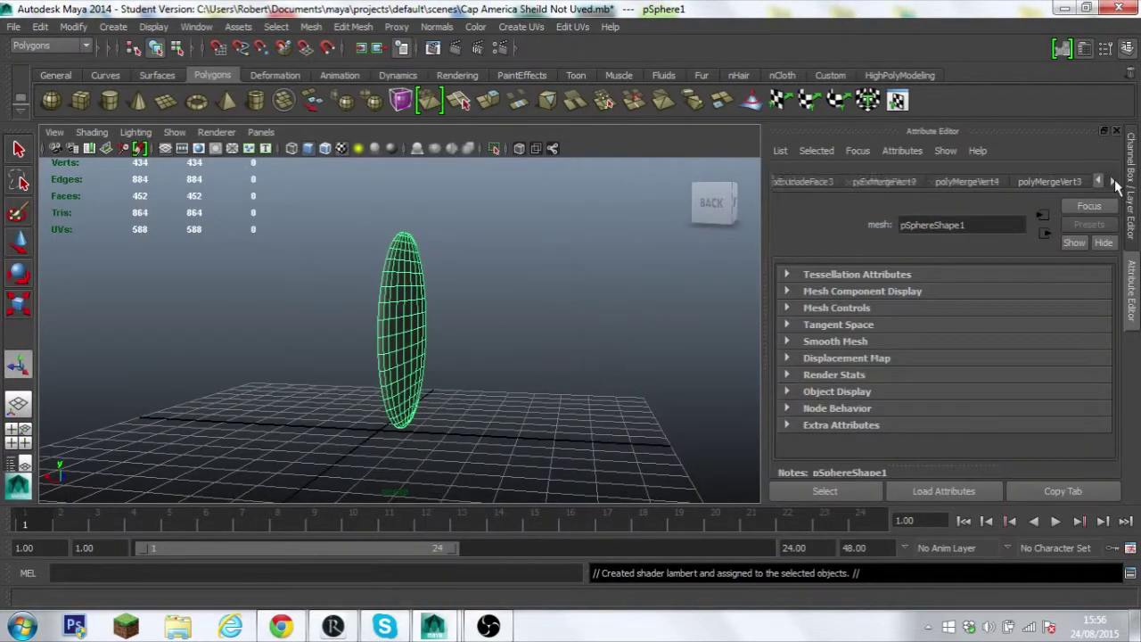
click(1112, 183)
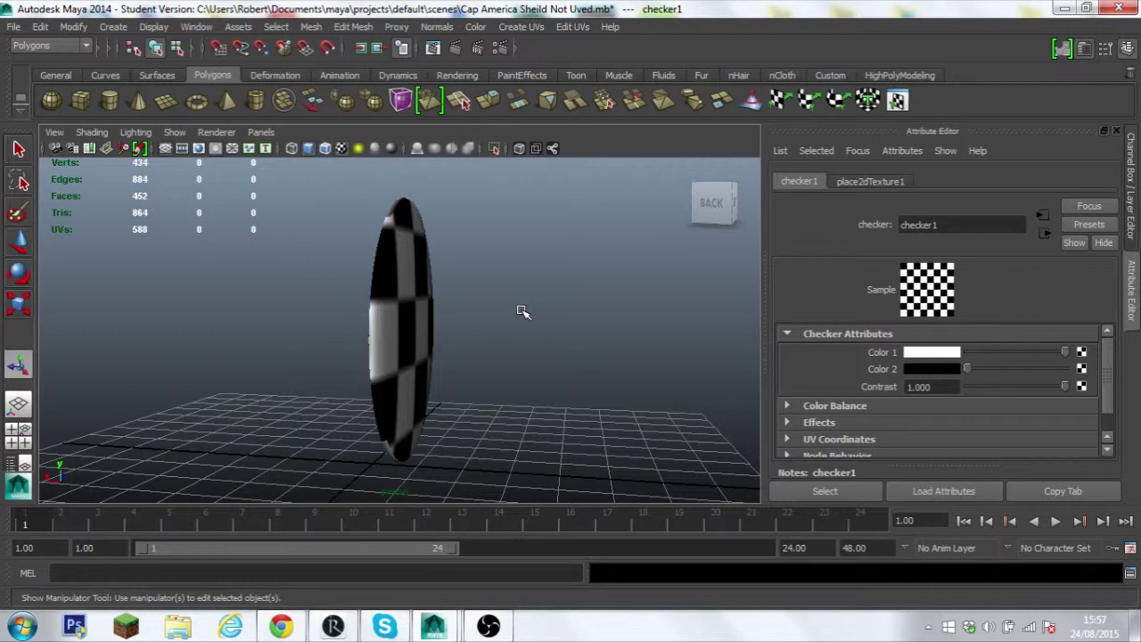
- Inspect the checker-textured shield, selecting the slot strip faces and other shield faces to check their UVs
alt+drag(522, 311, 535, 351)
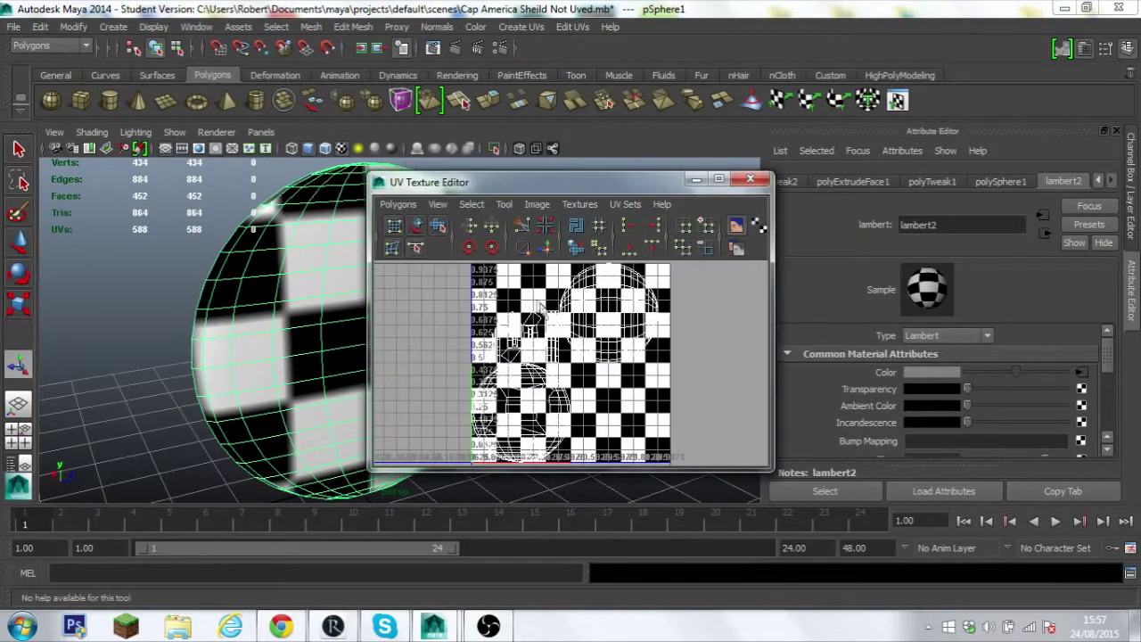
scroll(670, 328, up, 2)
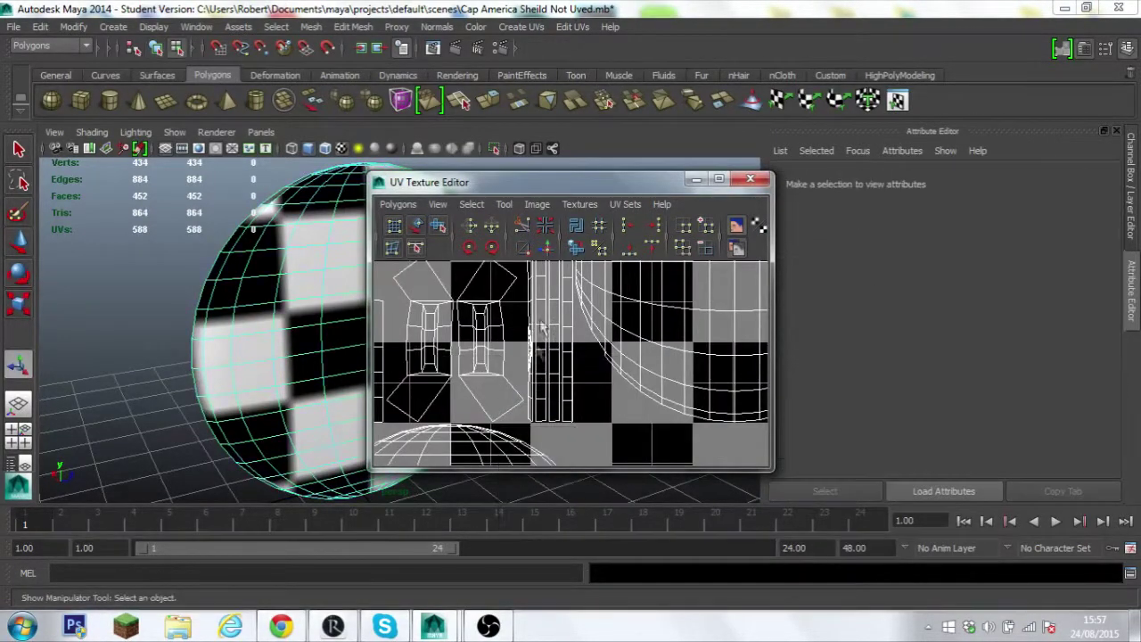
click(565, 403)
alt+drag(361, 388, 301, 381)
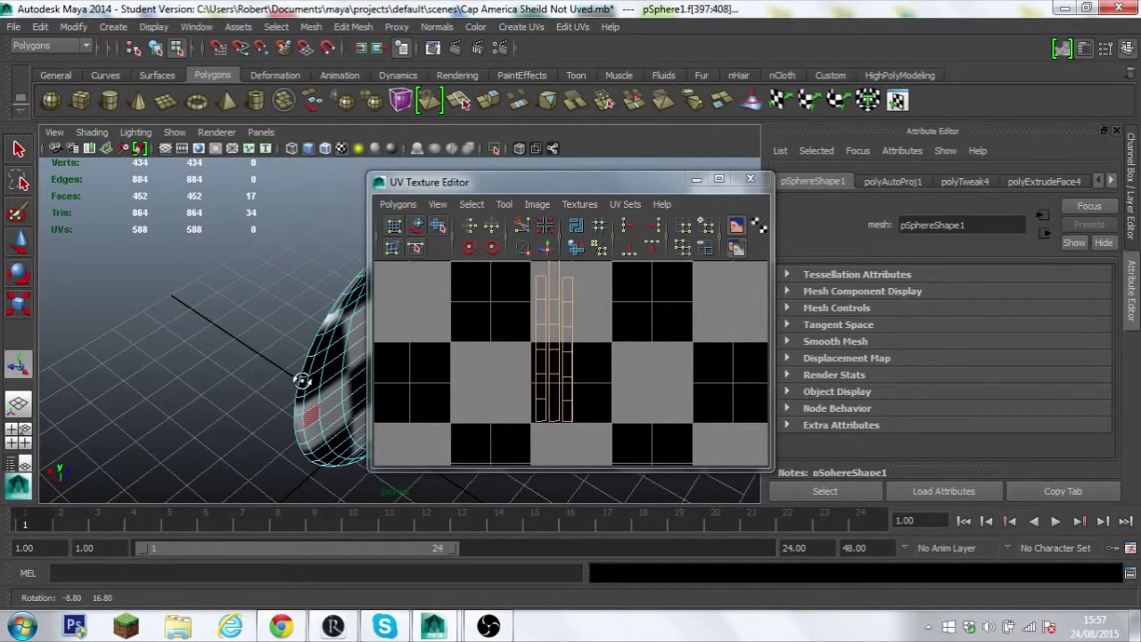
alt+drag(301, 381, 375, 374)
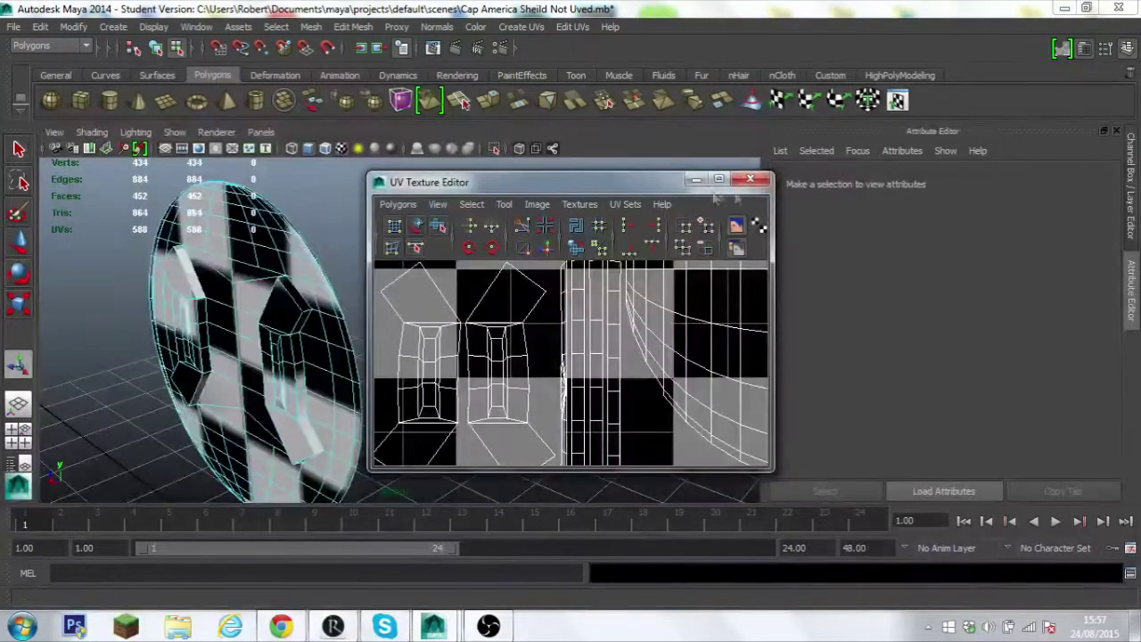
scroll(583, 333, down, 3)
scroll(583, 332, down, 2)
scroll(583, 333, up, 3)
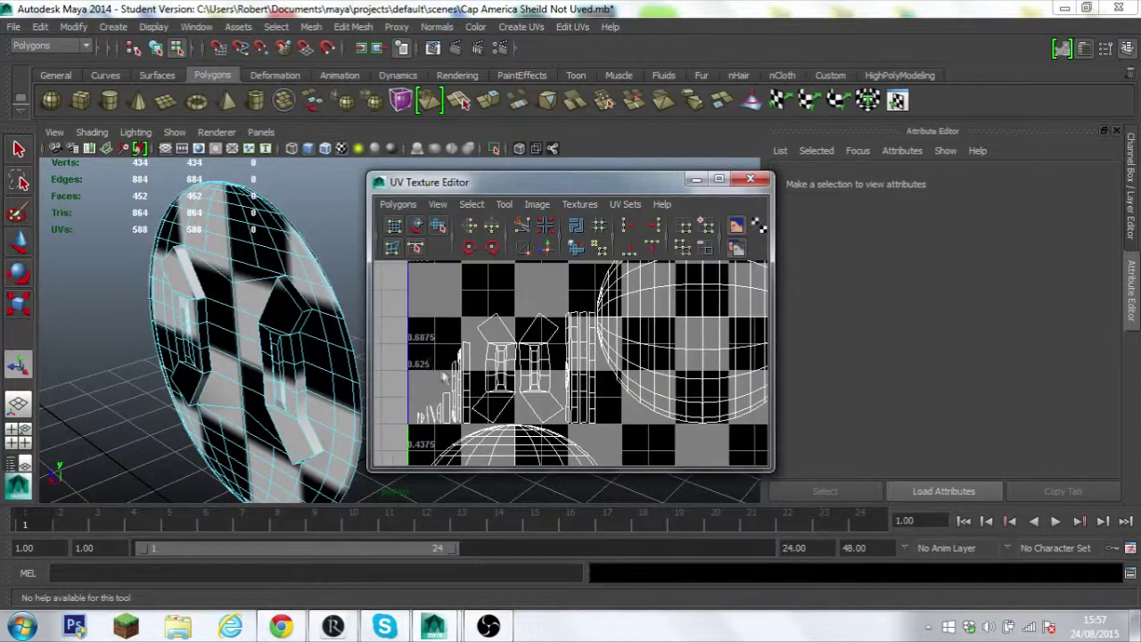
click(190, 375)
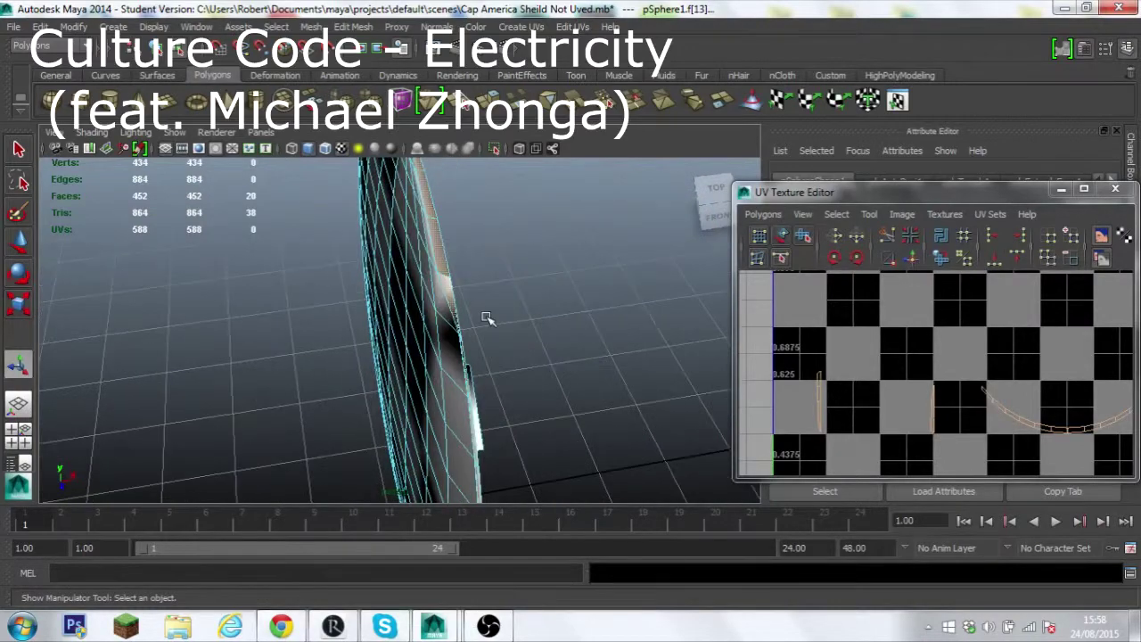
mouse_move(486, 316)
alt+mouse_down()
mouse_move(467, 232)
mouse_move(561, 283)
alt+mouse_up()
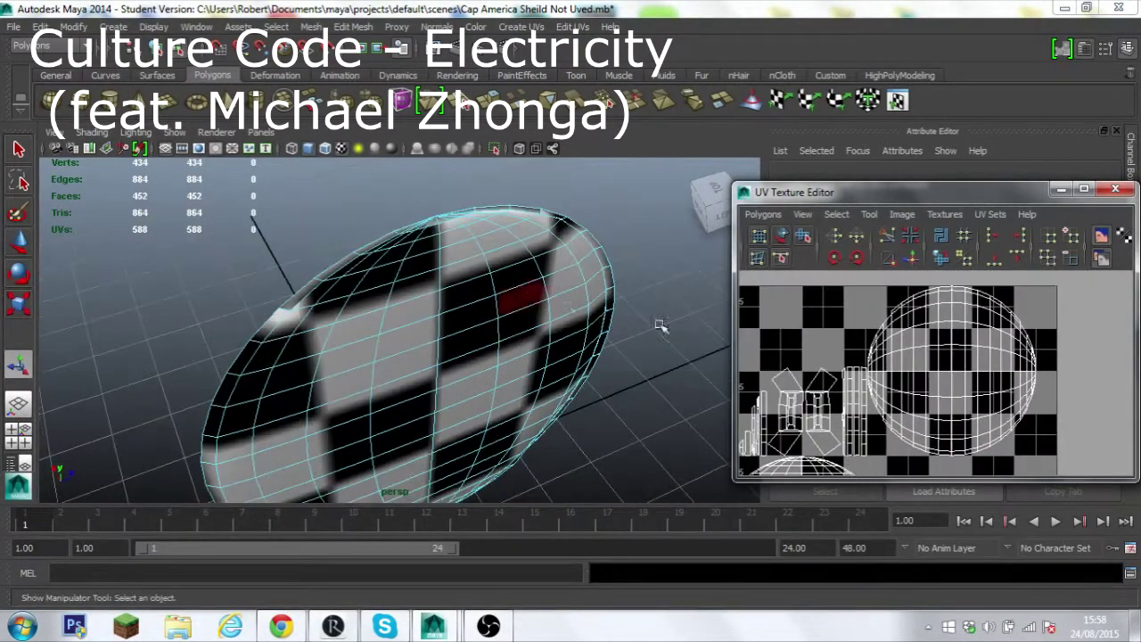
- Select a loop of faces running around the shield
right_drag(967, 357, 878, 325)
click(357, 328)
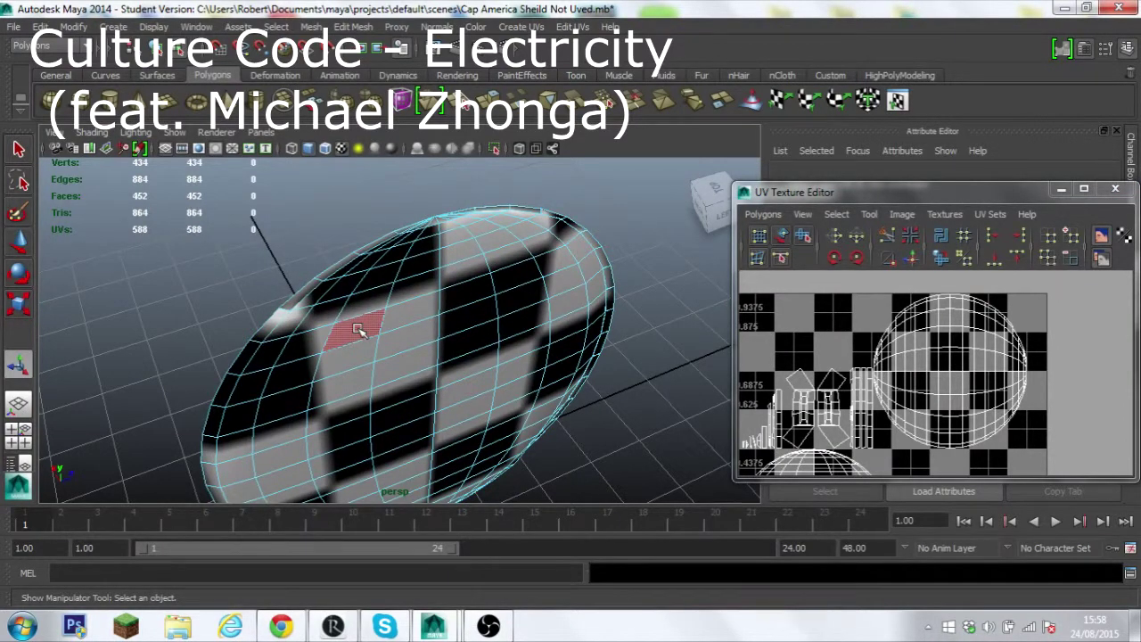
double_click(357, 328)
- Box-select the shield's side faces in a maximized front view, then return to the perspective view
key(space)
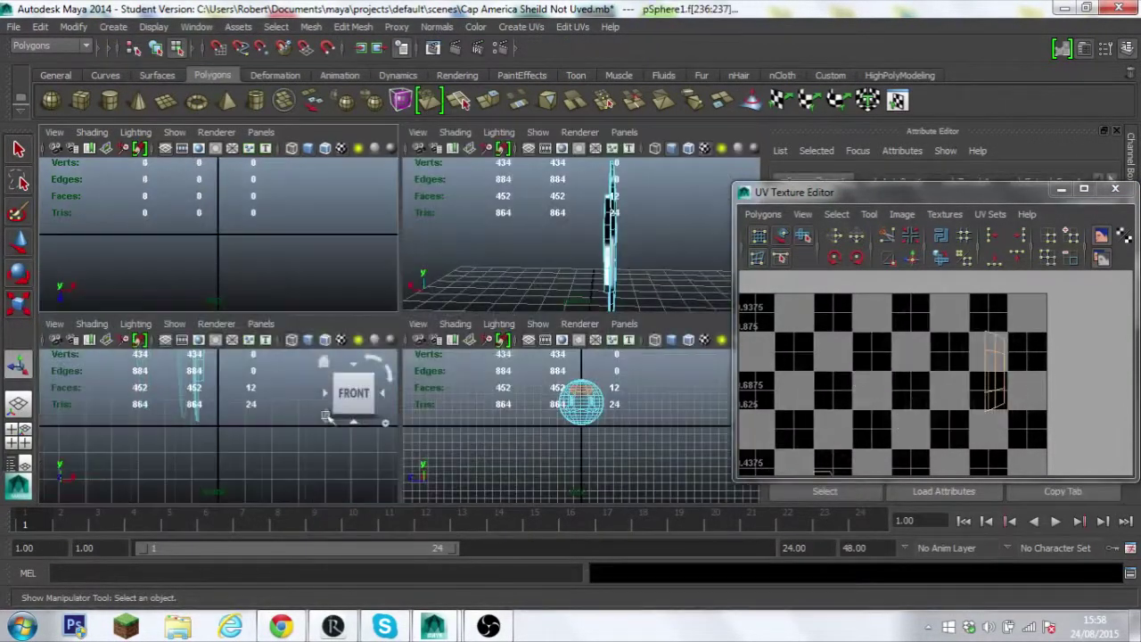
key(space)
key(f)
scroll(367, 456, down, 2)
drag(355, 189, 386, 163)
scroll(386, 162, up, 3)
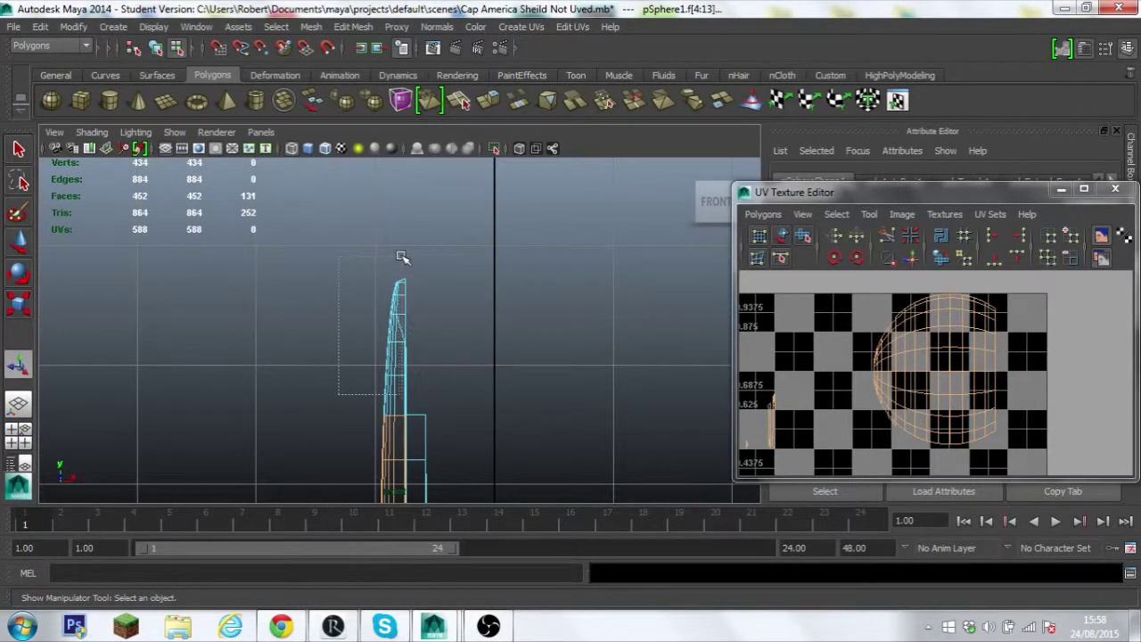
alt+drag(479, 357, 485, 352)
key(space)
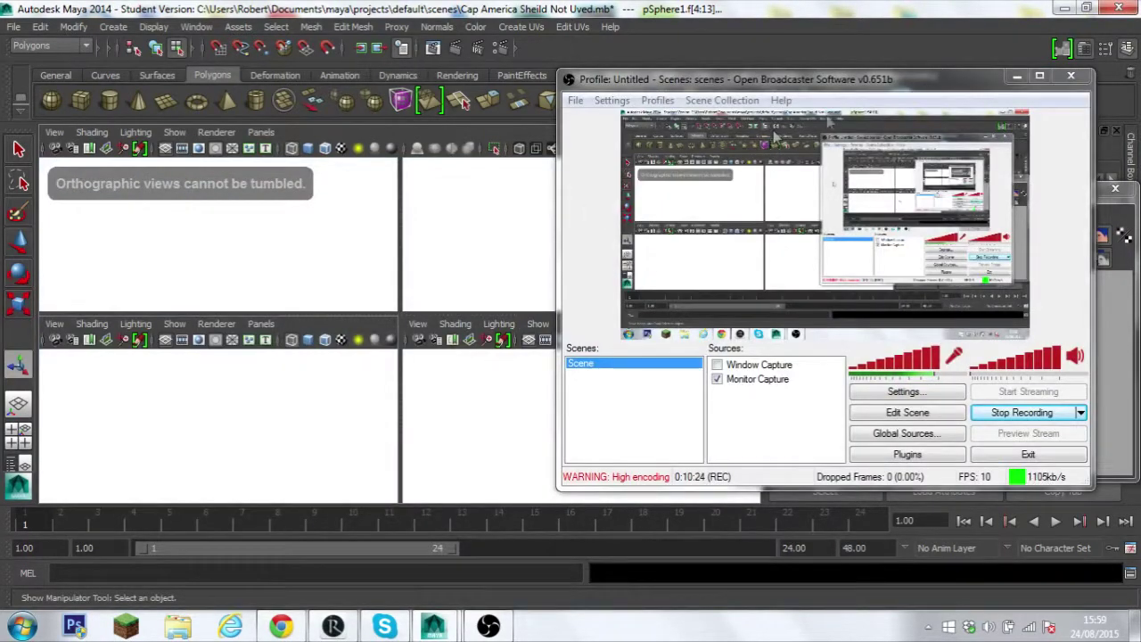
key(alt+Tab)
key(space)
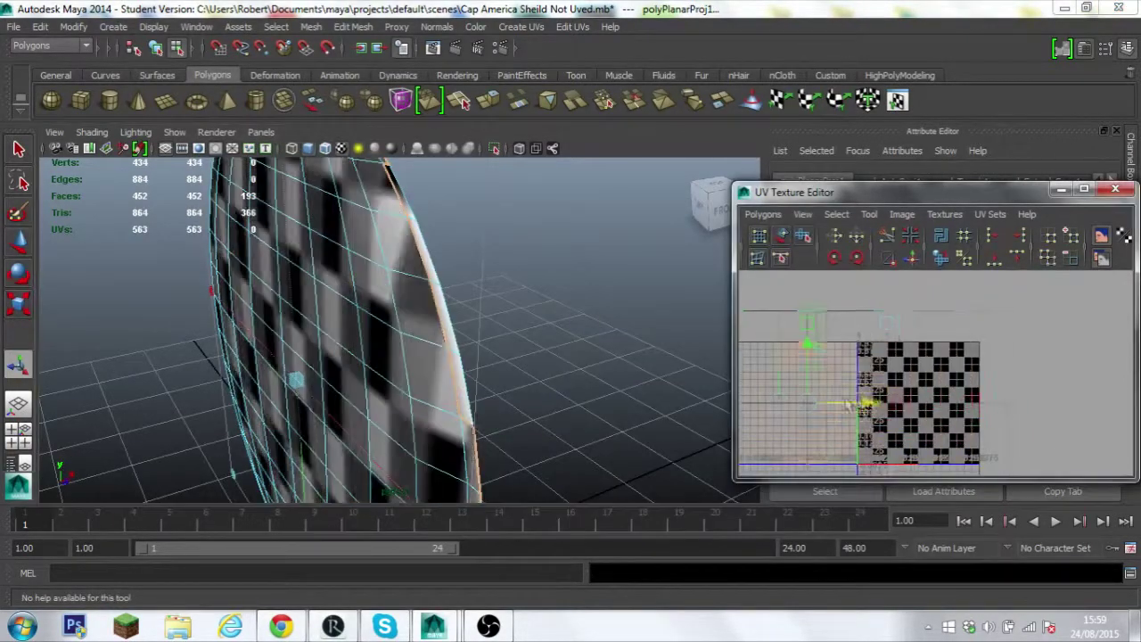
- Select a shield face and turn off X-Ray so the textured shield shows solid
click(560, 318)
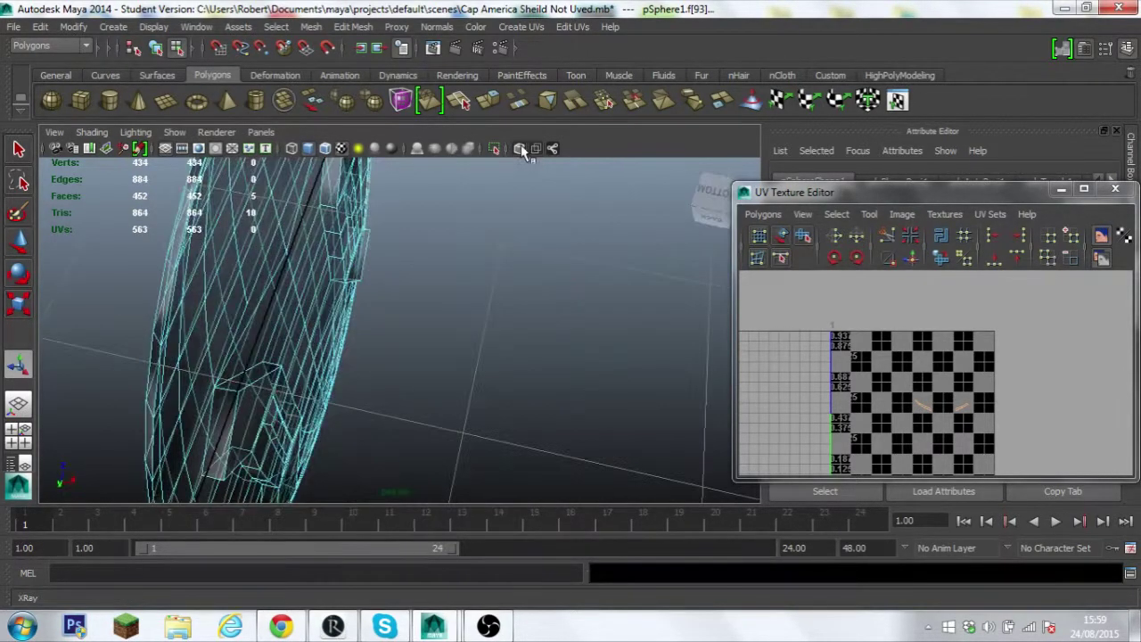
click(519, 148)
alt+drag(464, 294, 347, 371)
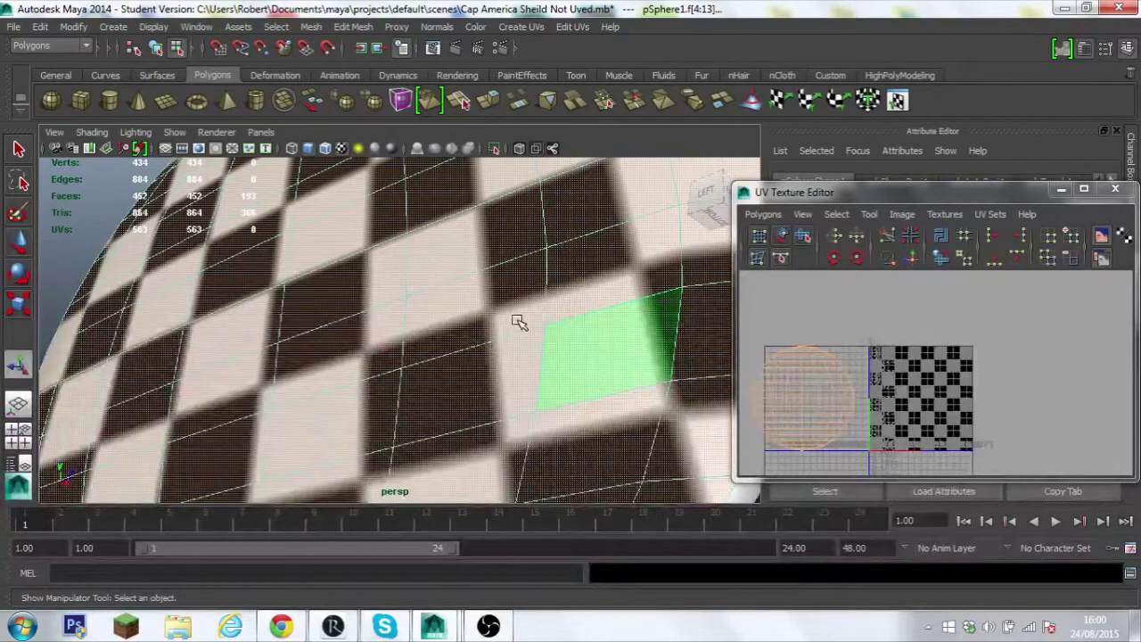
- Add the left bolt block's slanted top face to the face selection
mouse_move(520, 323)
alt+mouse_down()
mouse_move(624, 428)
mouse_move(377, 389)
mouse_move(318, 331)
mouse_move(315, 305)
mouse_move(594, 384)
alt+mouse_up()
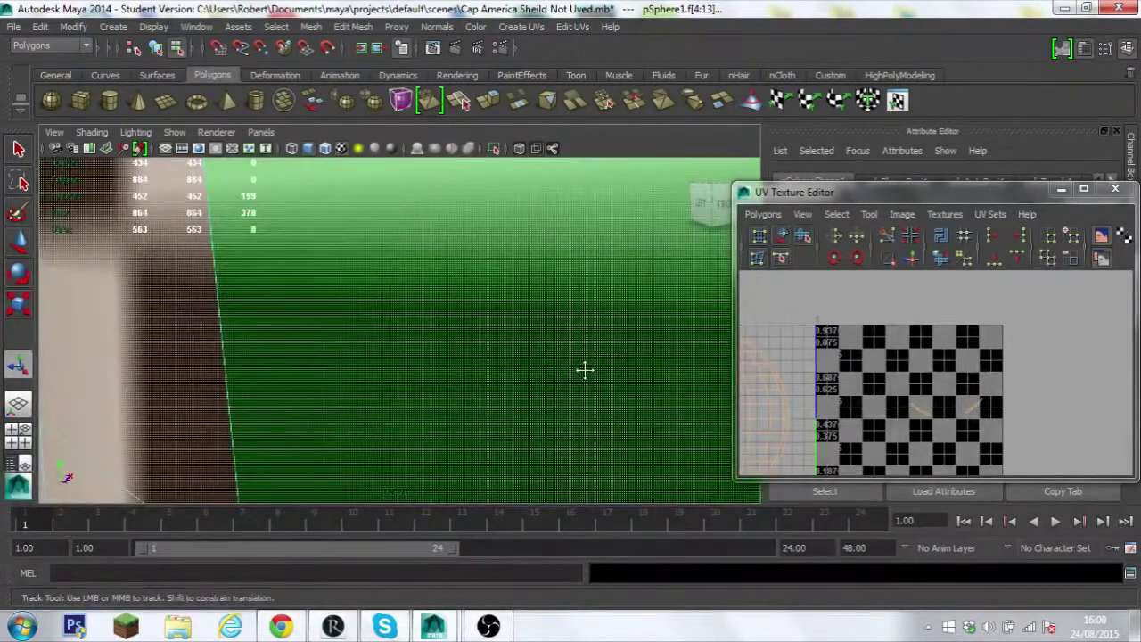
alt+drag(428, 279, 418, 342)
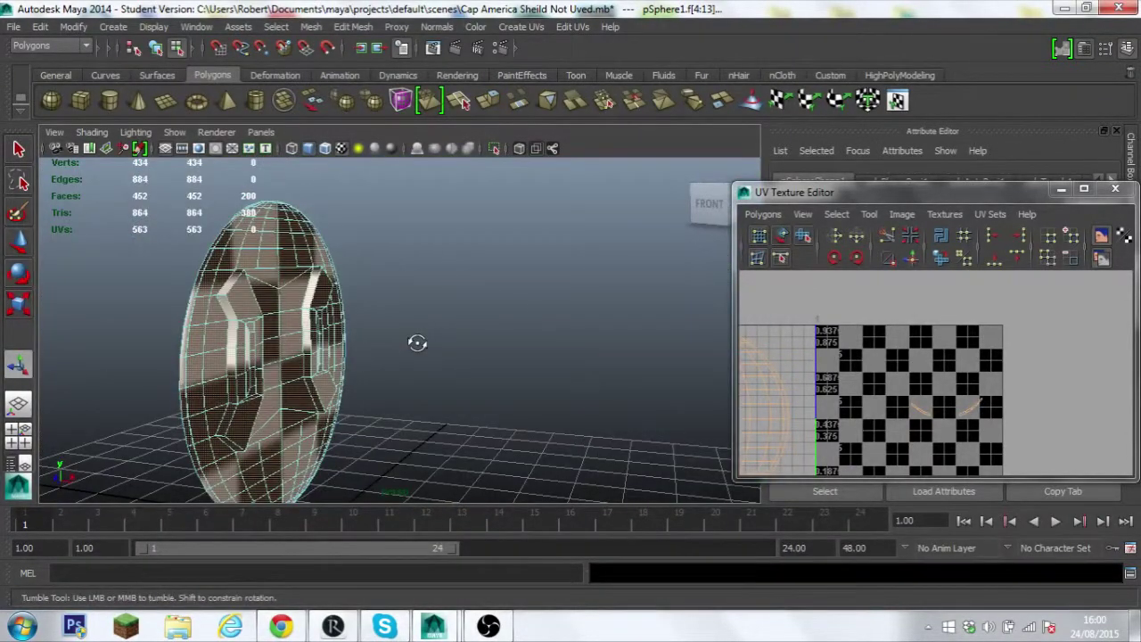
scroll(417, 342, up, 5)
mouse_move(417, 342)
alt+mouse_down()
mouse_move(242, 402)
mouse_move(147, 291)
alt+mouse_up()
scroll(242, 401, up, 3)
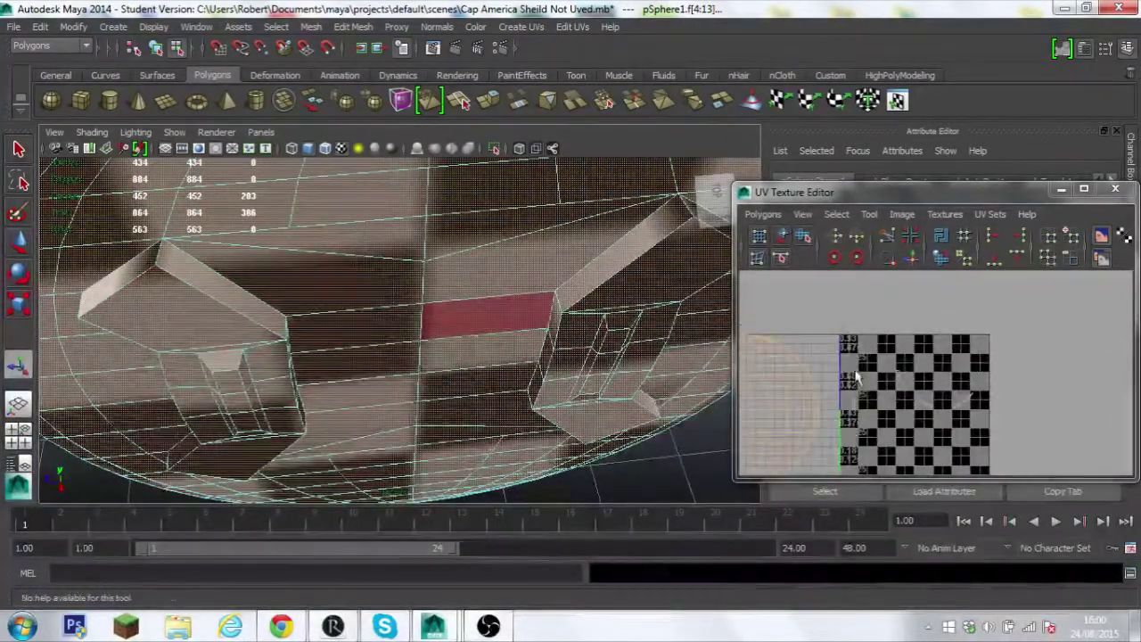
scroll(891, 374, down, 2)
click(219, 283)
mouse_move(271, 330)
alt+mouse_down()
mouse_move(287, 356)
mouse_move(374, 241)
mouse_move(369, 262)
mouse_move(482, 316)
mouse_move(487, 307)
alt+mouse_up()
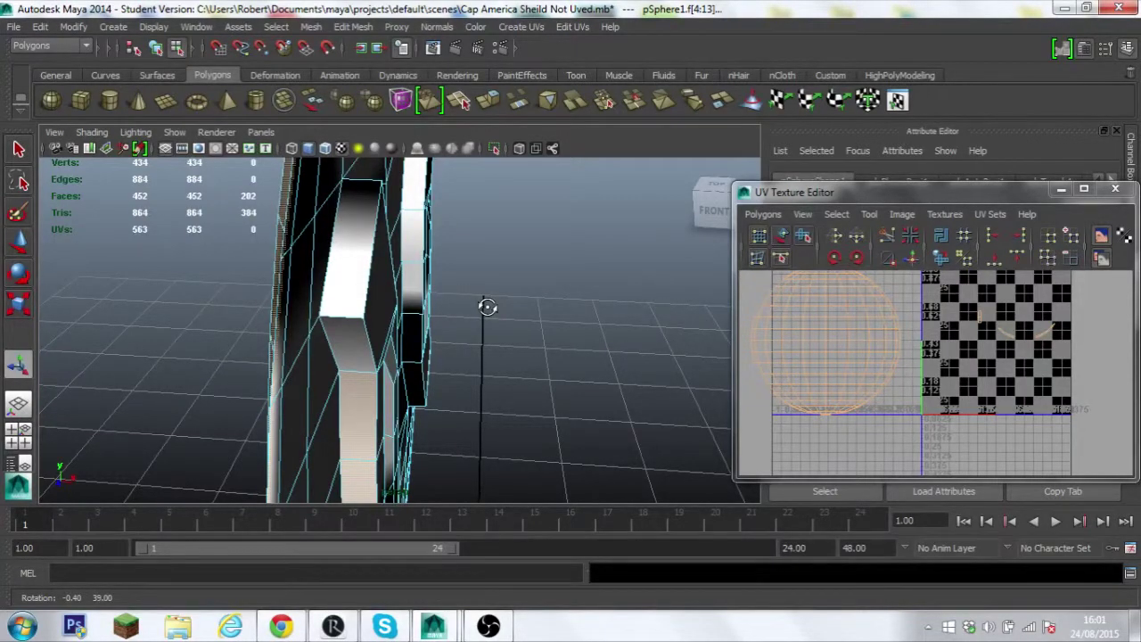
- Box-select a UV shell in the UV Texture Editor and convert it to a face selection
mouse_move(487, 307)
alt+mouse_down()
mouse_move(169, 400)
mouse_move(356, 309)
mouse_move(353, 339)
mouse_move(593, 354)
mouse_move(499, 357)
mouse_move(543, 410)
mouse_move(349, 326)
mouse_move(288, 397)
alt+mouse_up()
key(f)
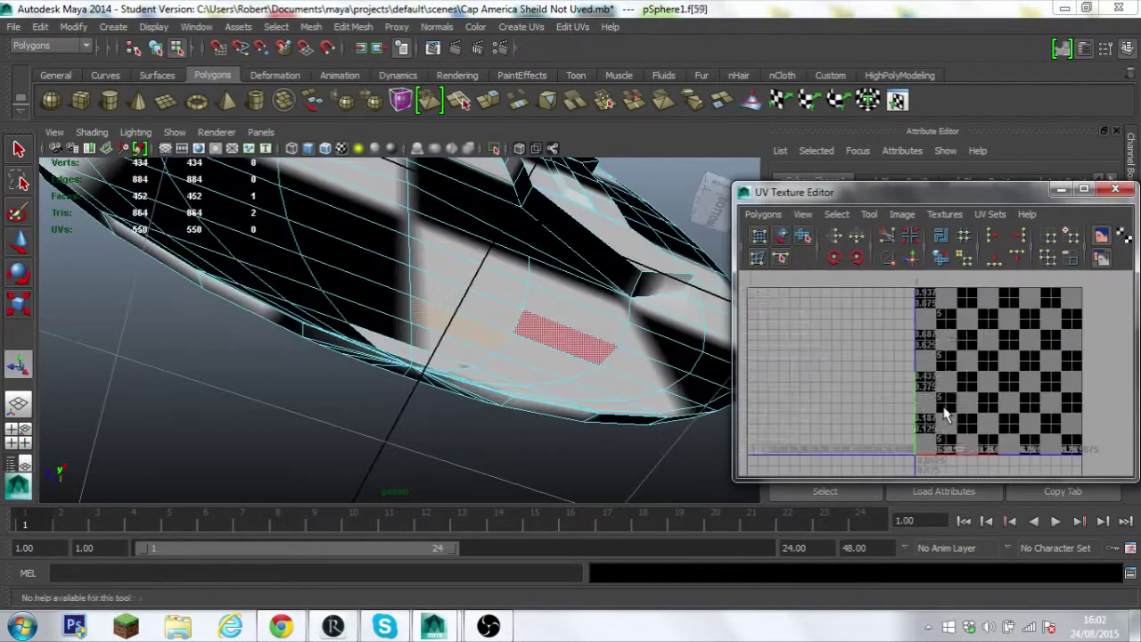
scroll(949, 393, up, 2)
scroll(949, 393, up, 2)
scroll(949, 393, up, 2)
scroll(949, 393, down, 2)
scroll(945, 375, down, 2)
scroll(936, 348, down, 3)
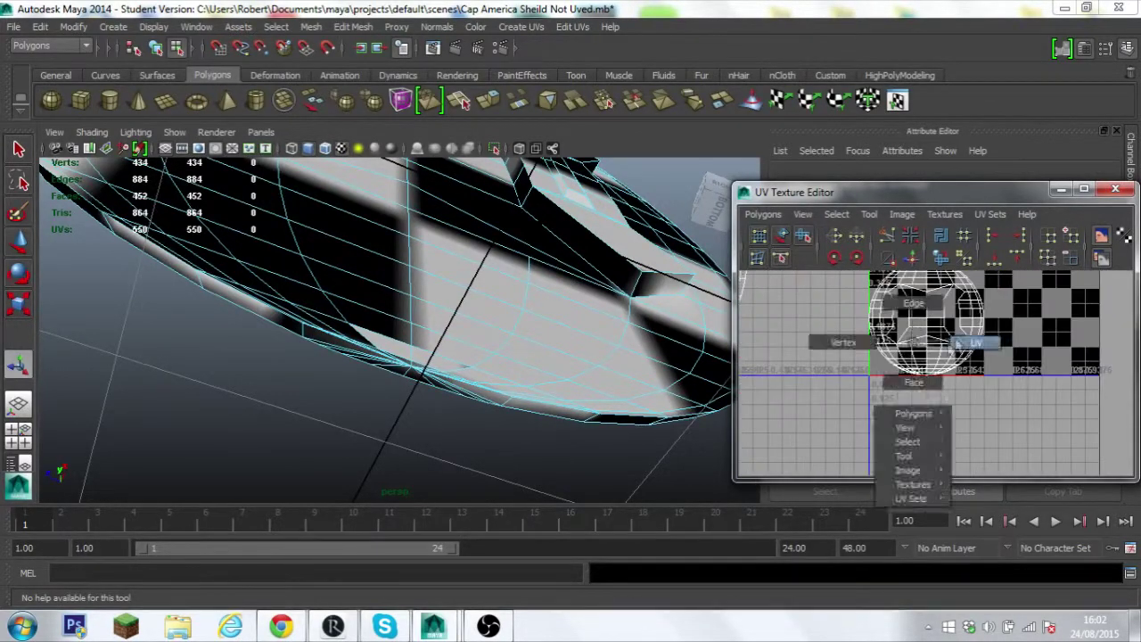
scroll(934, 341, up, 3)
right_drag(959, 335, 1021, 335)
right_click(959, 335)
right_drag(916, 333, 963, 318)
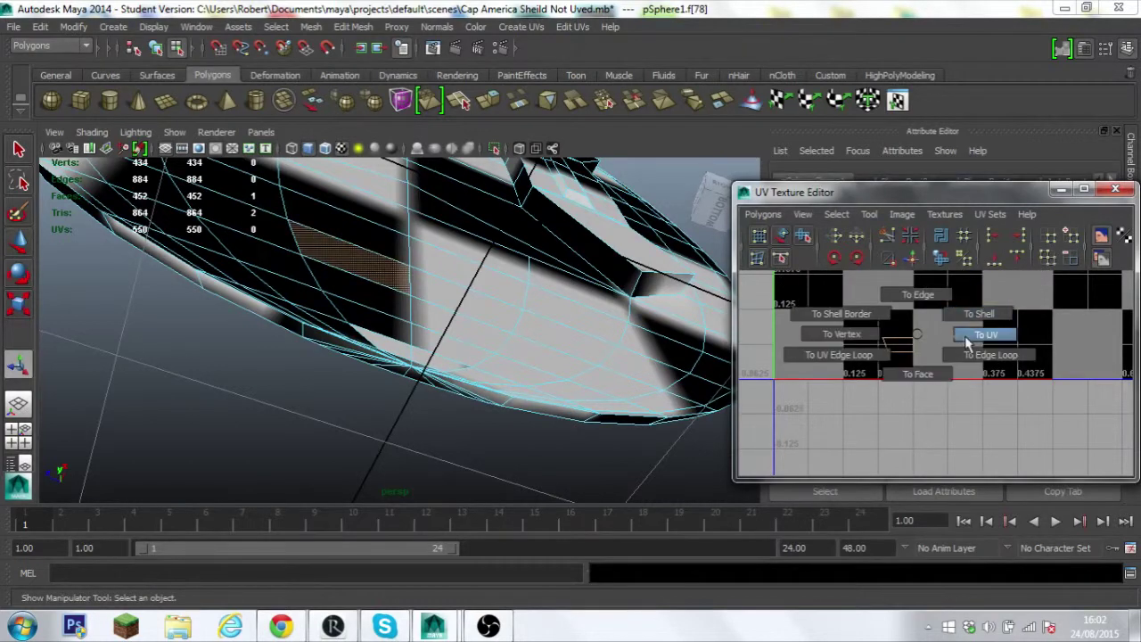
scroll(963, 318, up, 2)
alt+drag(615, 419, 647, 431)
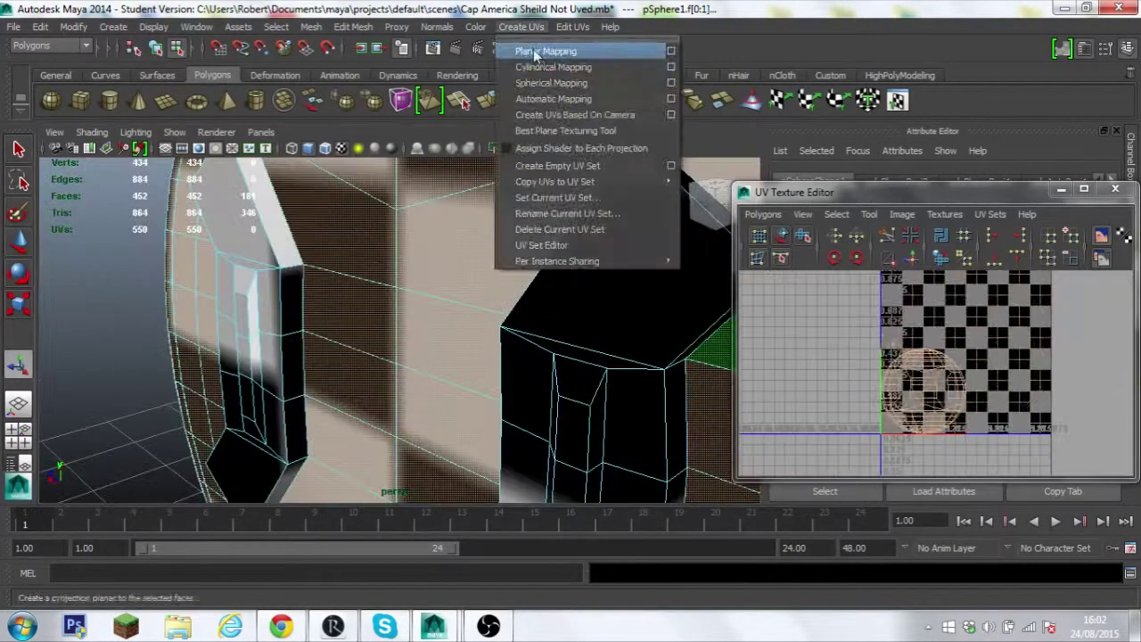
- Apply a planar UV projection to the selected shield faces
click(695, 45)
scroll(855, 382, up, 3)
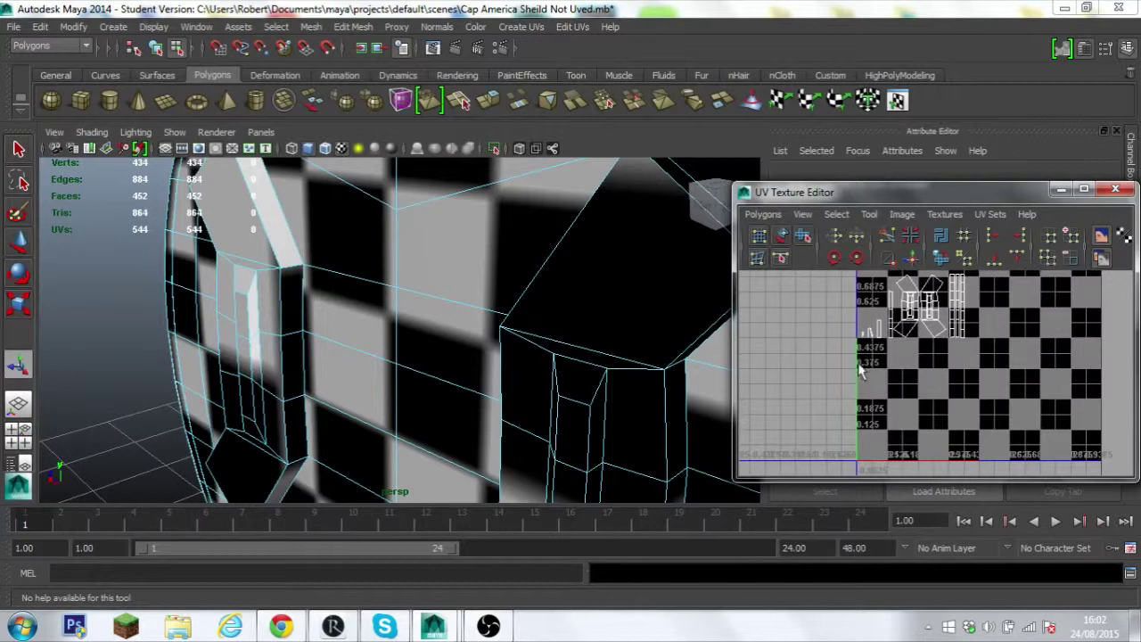
scroll(873, 397, up, 2)
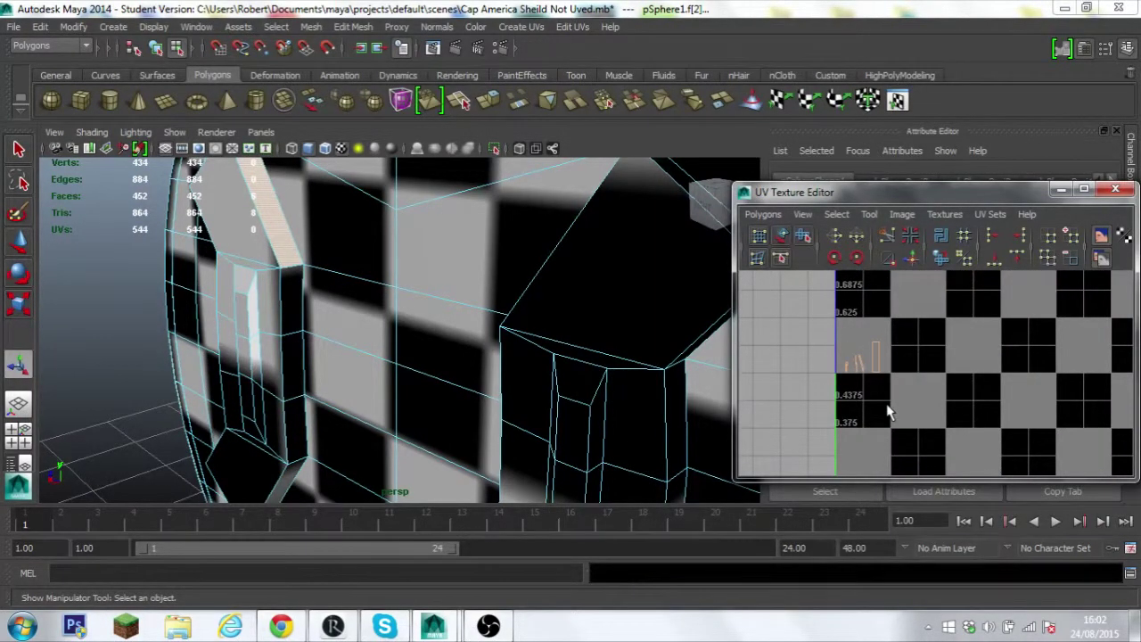
key(f)
key(f)
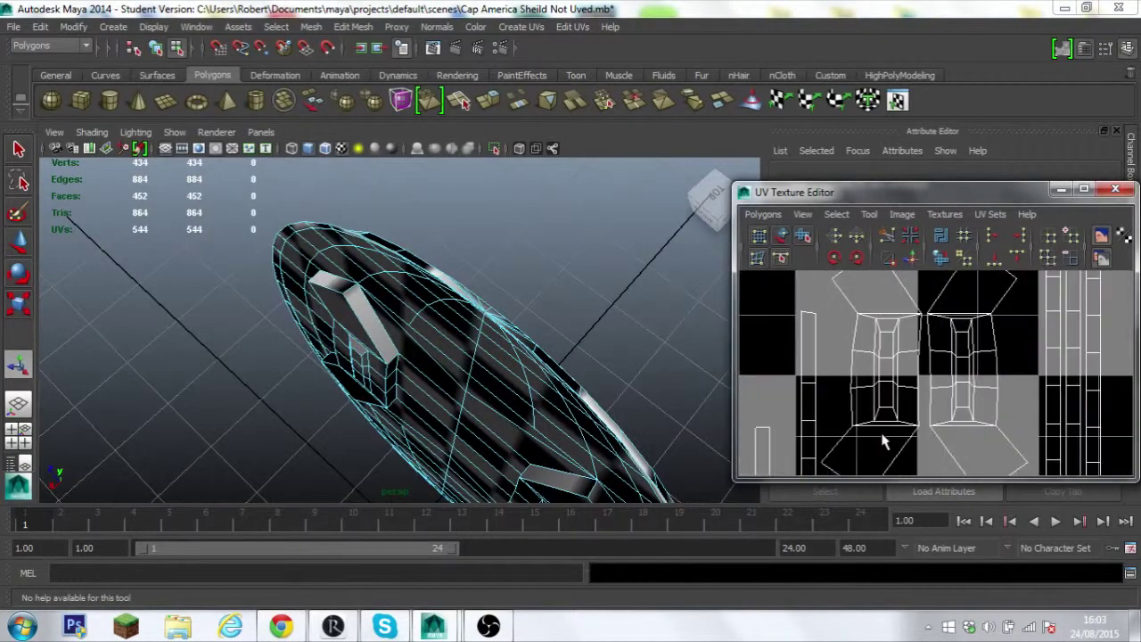
scroll(998, 390, down, 4)
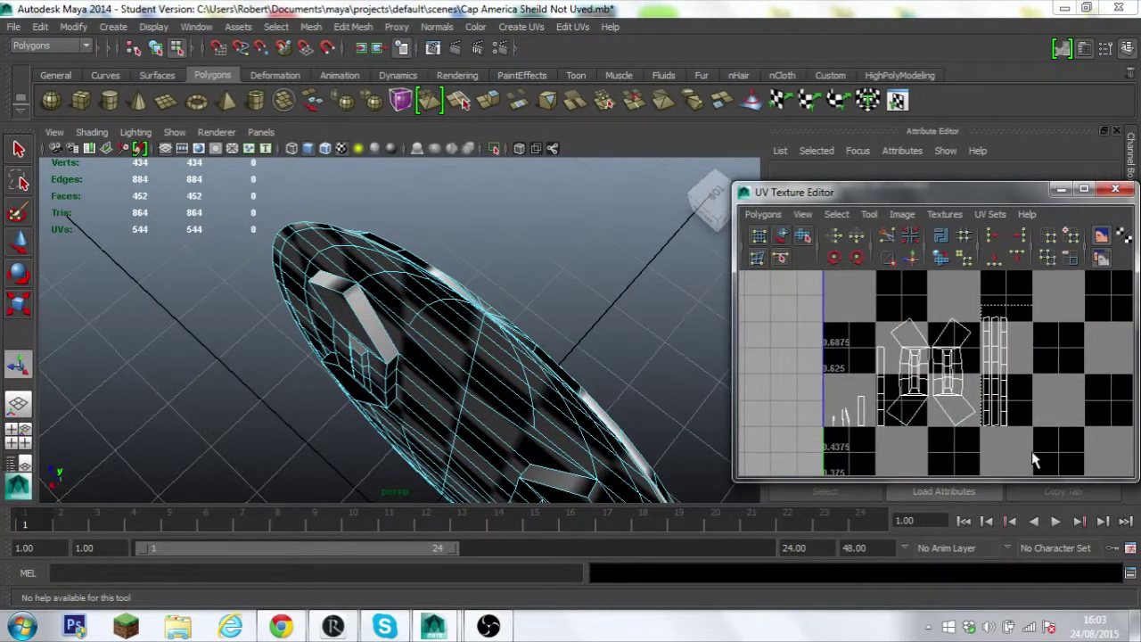
- Convert the selection to UVs and shift those UVs to the right in the layout
key(w)
ctrl+right_click(881, 390)
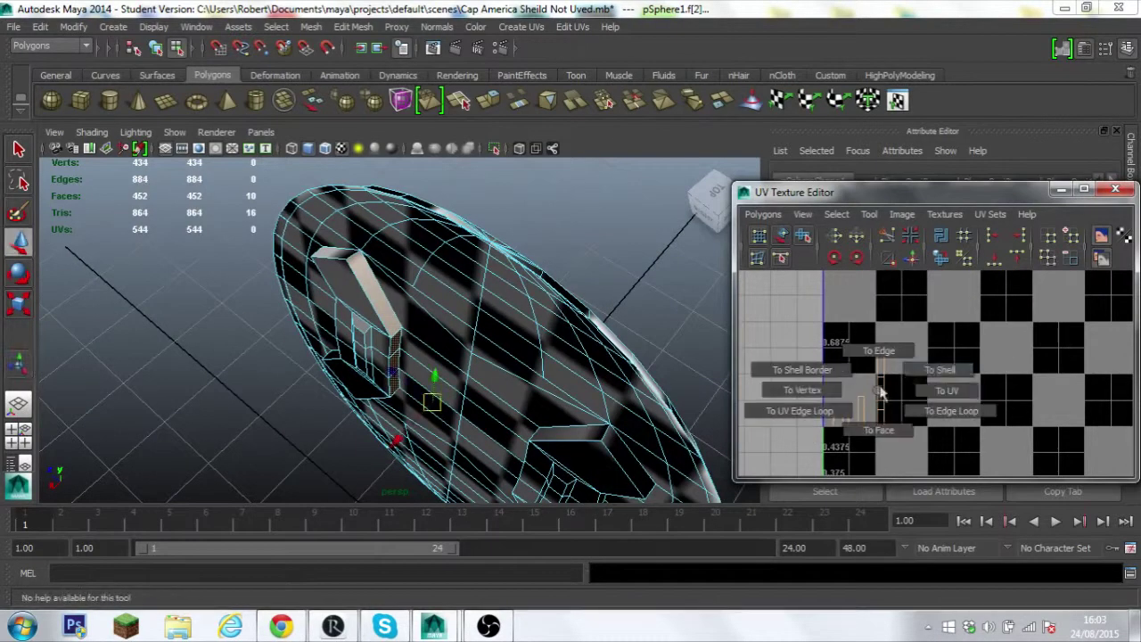
click(946, 390)
drag(936, 392, 1087, 392)
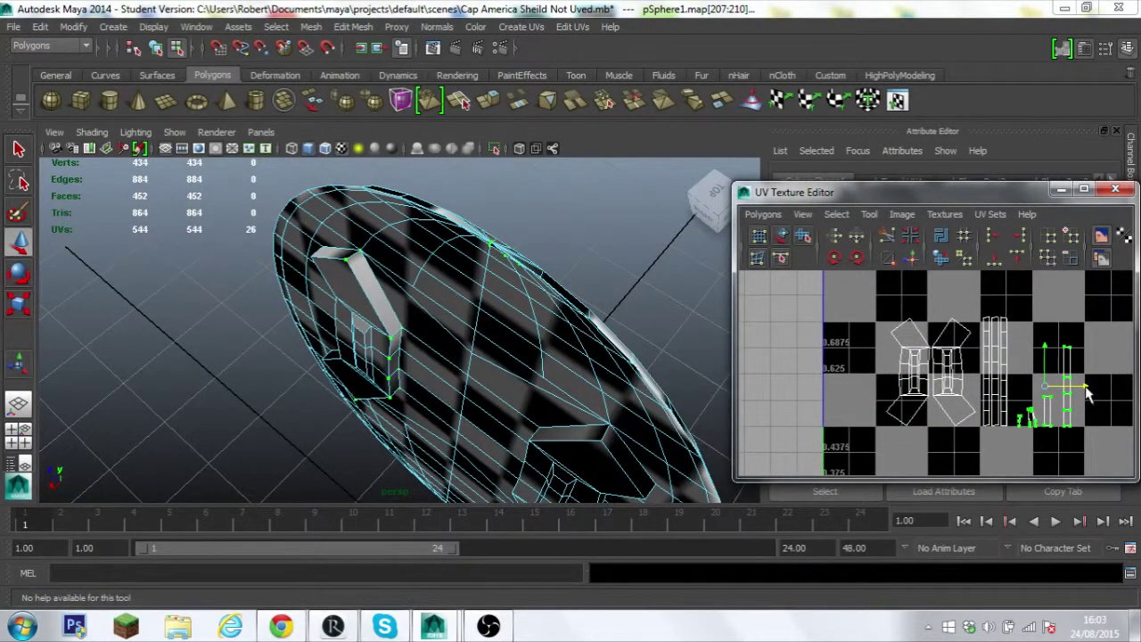
scroll(1088, 392, up, 4)
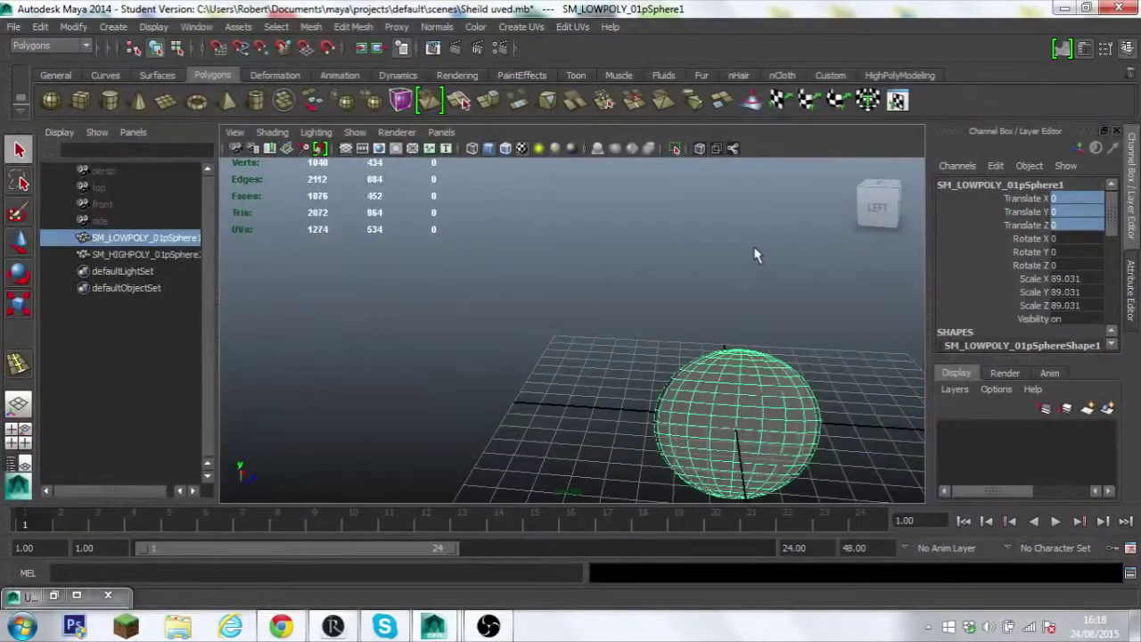
- Set the low-poly shield's Translate Z to 0 so it overlaps the high-poly shield
alt+drag(664, 428, 558, 372)
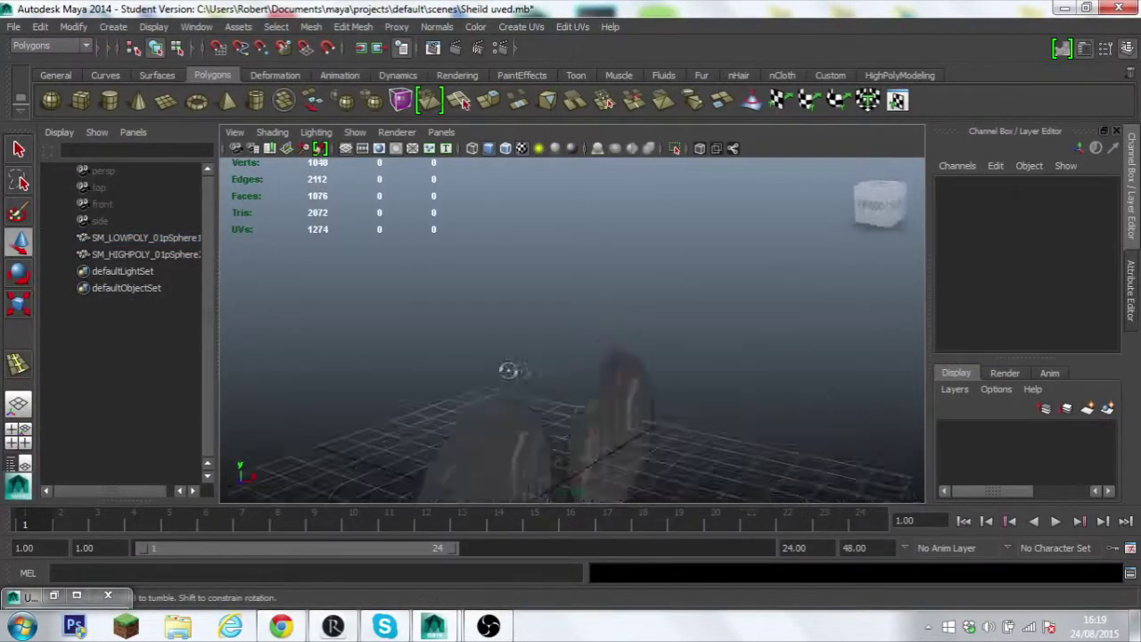
click(268, 357)
mouse_move(267, 357)
alt+mouse_down()
mouse_move(461, 403)
mouse_move(585, 484)
mouse_move(667, 306)
alt+mouse_up()
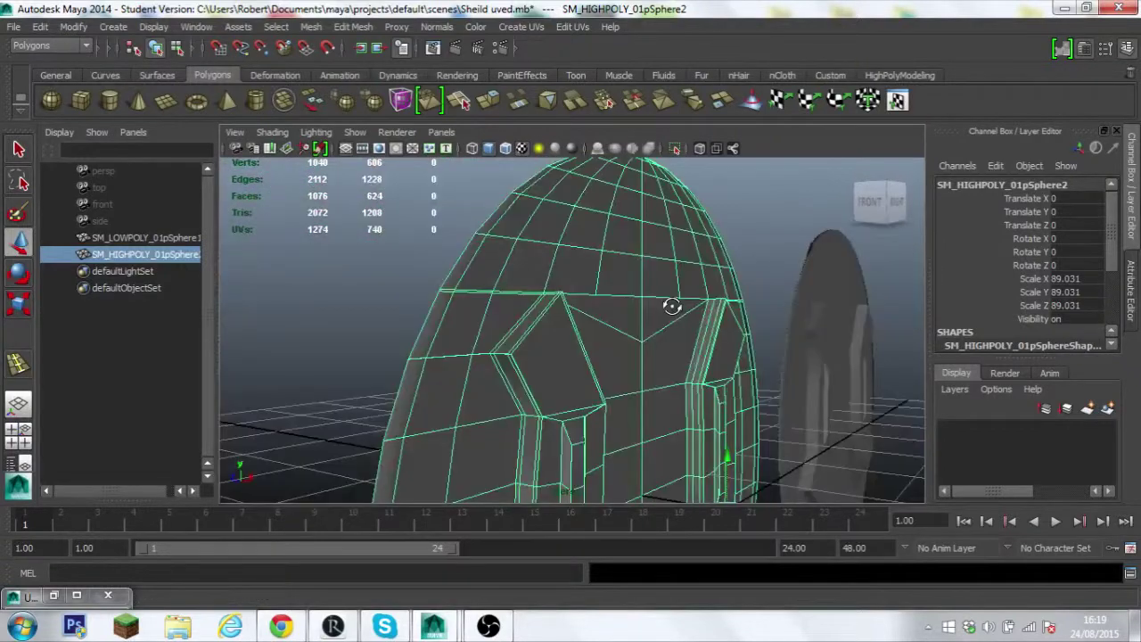
click(757, 226)
mouse_move(757, 227)
alt+mouse_down()
mouse_move(764, 211)
mouse_move(738, 231)
mouse_move(802, 268)
mouse_move(891, 268)
alt+mouse_up()
click(491, 410)
click(744, 392)
double_click(1078, 225)
text(0)
key(Return)
- Switch to the Rendering menu set and open the Lighting/Shading menu
click(49, 46)
click(45, 92)
click(297, 27)
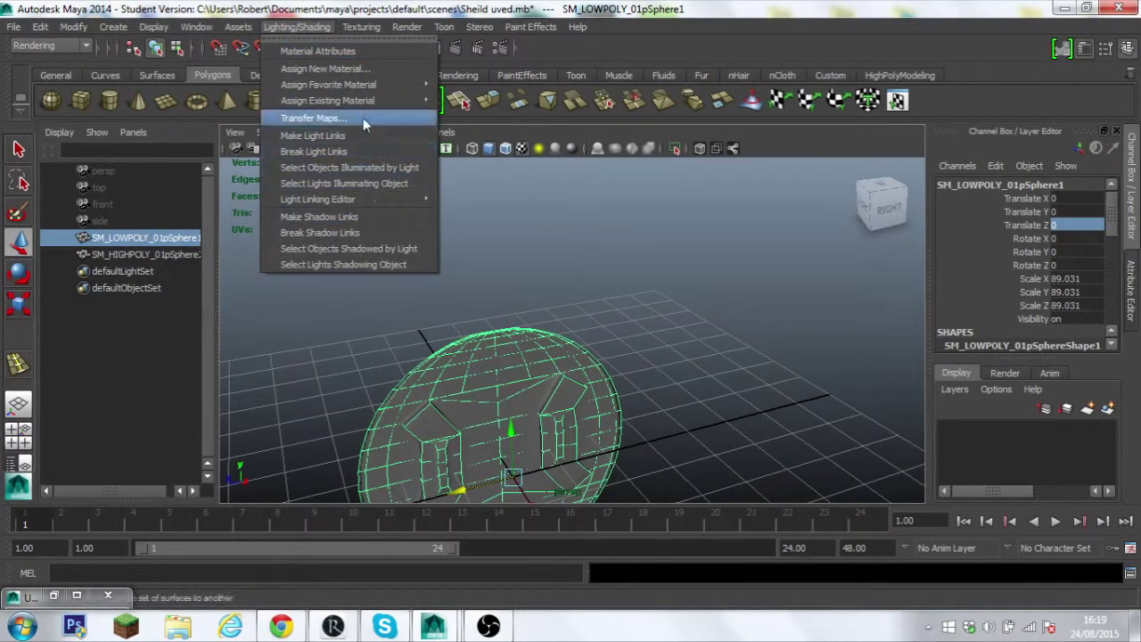
- In Transfer Maps, add the high-poly shield as source mesh and display the search envelope
click(361, 118)
click(471, 374)
click(134, 255)
click(435, 443)
drag(599, 215, 871, 165)
click(909, 260)
click(889, 285)
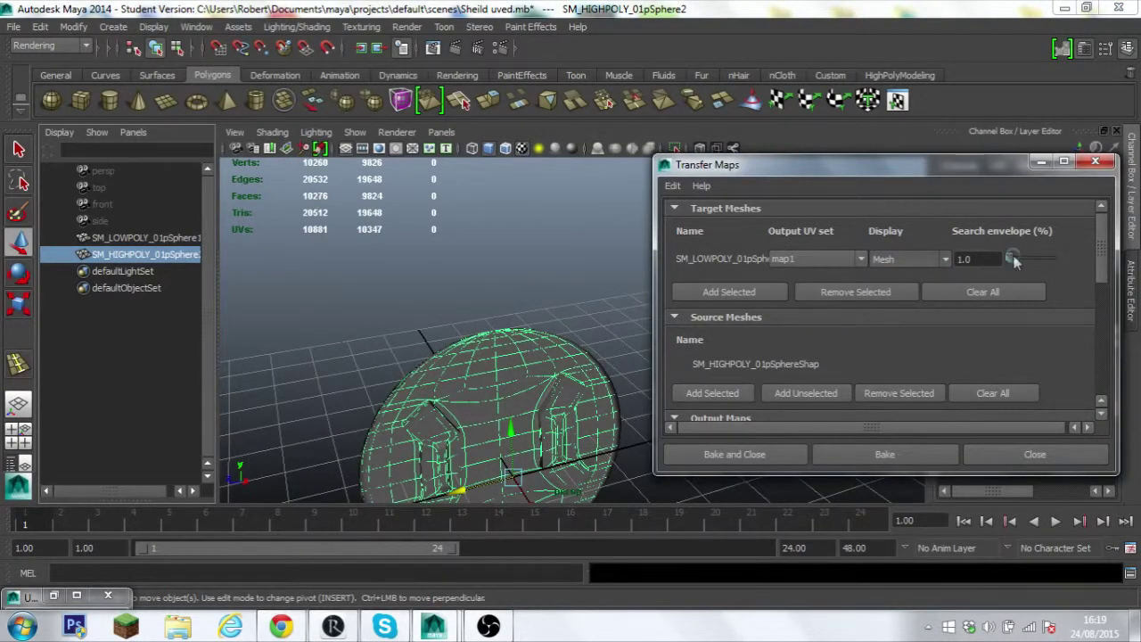
- Adjust the search envelope, trying 1.6, 1.8 and 12 before settling on 3
double_click(971, 259)
text(1.6)
click(531, 271)
scroll(484, 293, up, 3)
scroll(509, 275, up, 3)
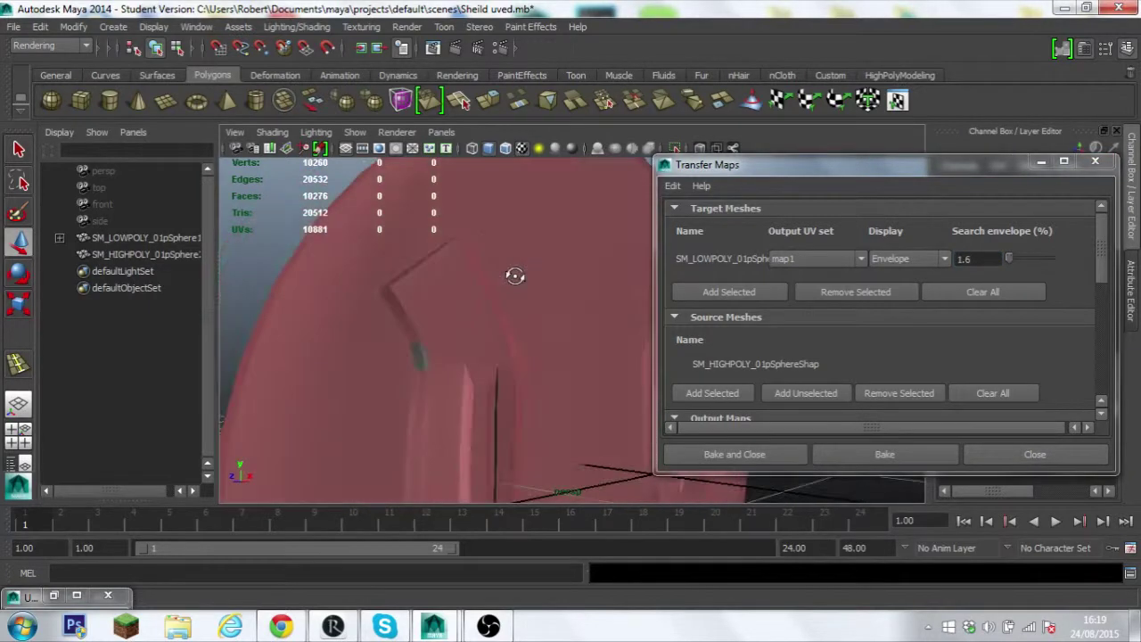
drag(1010, 257, 996, 265)
double_click(980, 258)
text(1.8)
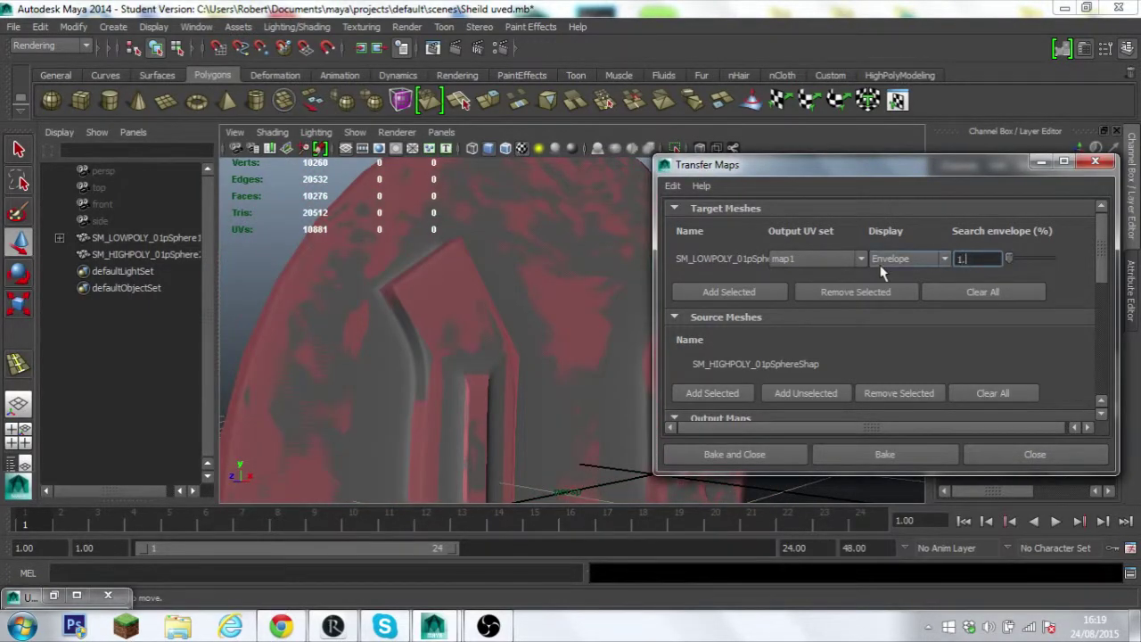
key(Return)
double_click(986, 259)
text(1)
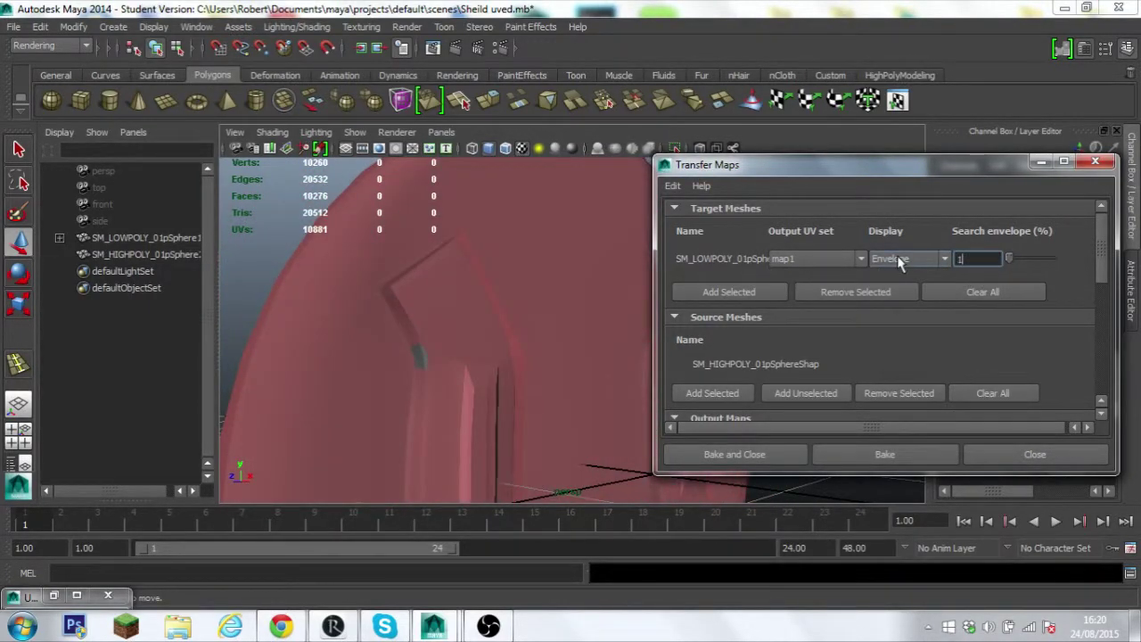
text(2)
key(Return)
key(Return)
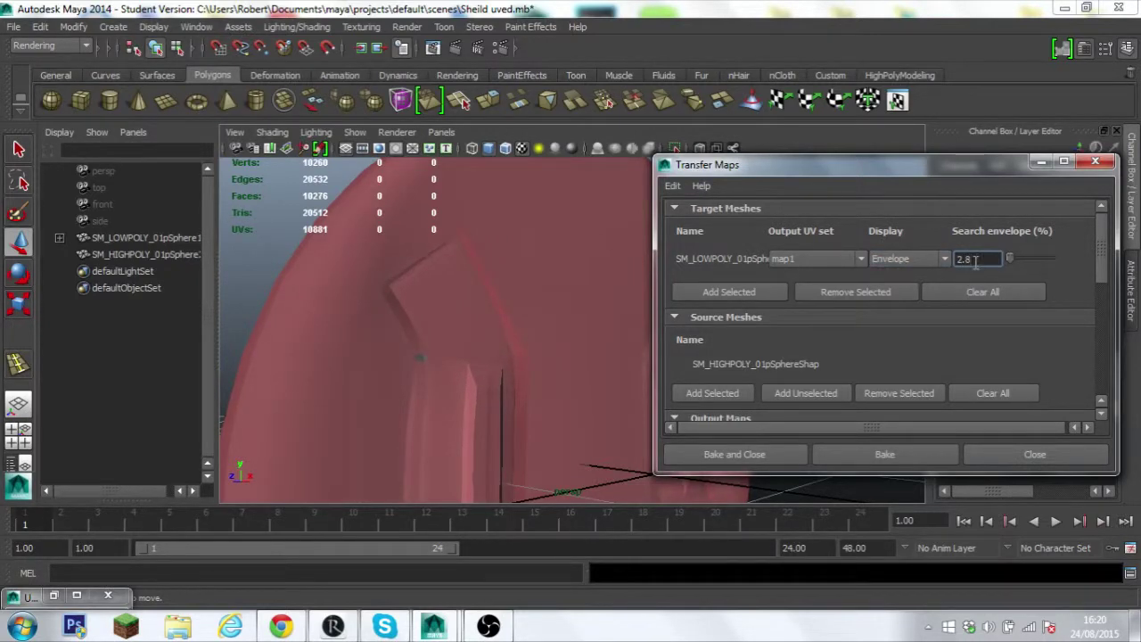
double_click(967, 260)
text(3)
key(Return)
- Bake the 1024×1024 normal map and close Transfer Maps
mouse_move(573, 288)
alt+mouse_down()
mouse_move(474, 303)
mouse_move(608, 261)
mouse_move(570, 294)
alt+mouse_up()
scroll(873, 320, down, 2)
scroll(874, 321, down, 3)
scroll(873, 321, down, 2)
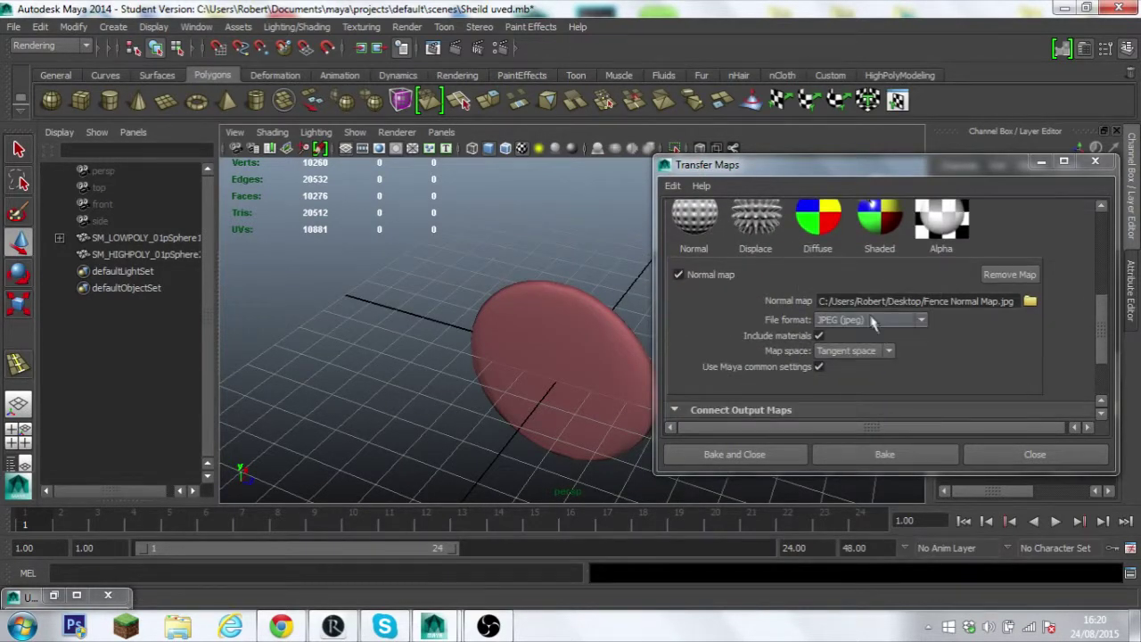
scroll(871, 321, down, 2)
scroll(864, 323, down, 3)
scroll(855, 326, down, 3)
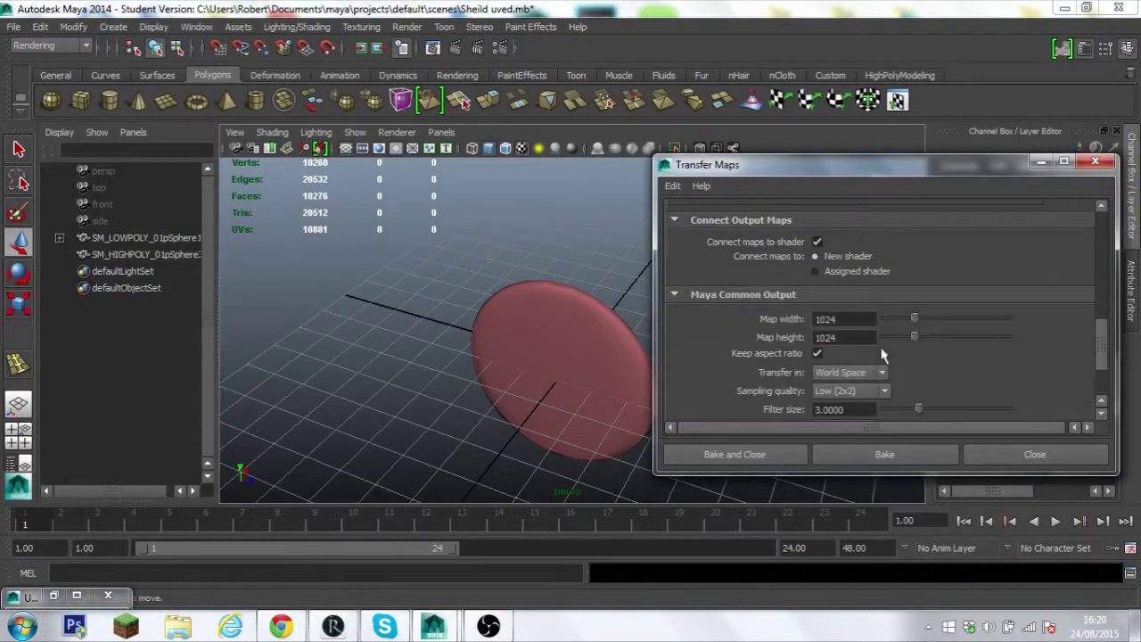
scroll(842, 330, down, 2)
click(733, 454)
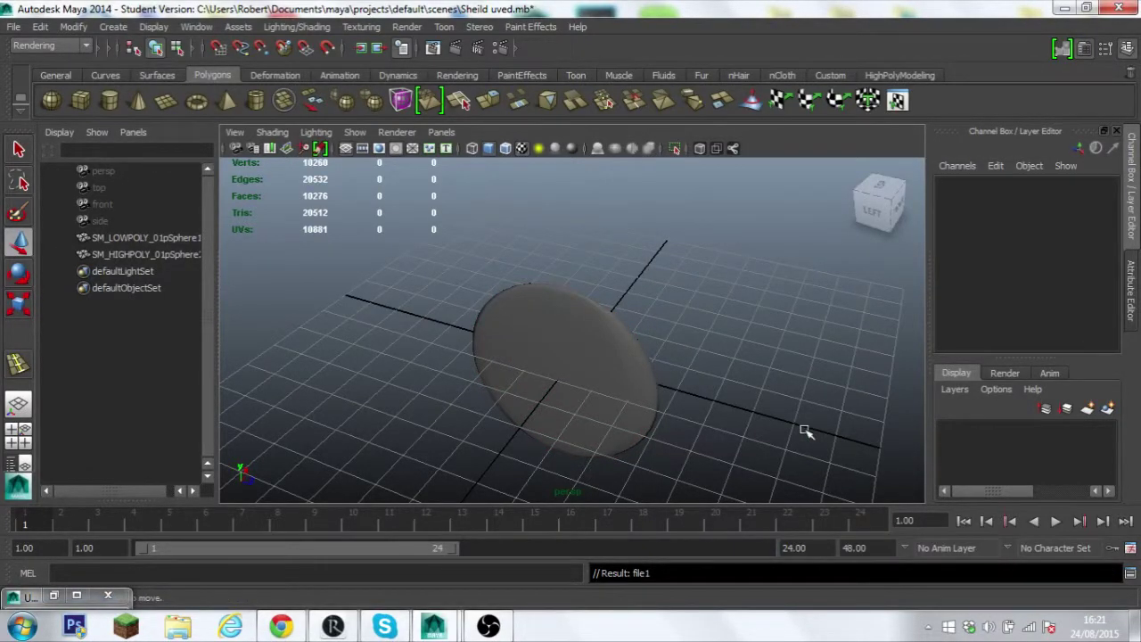
- Minimize Maya and view the Fence Normal Map image from the desktop in Photo Gallery
click(1064, 8)
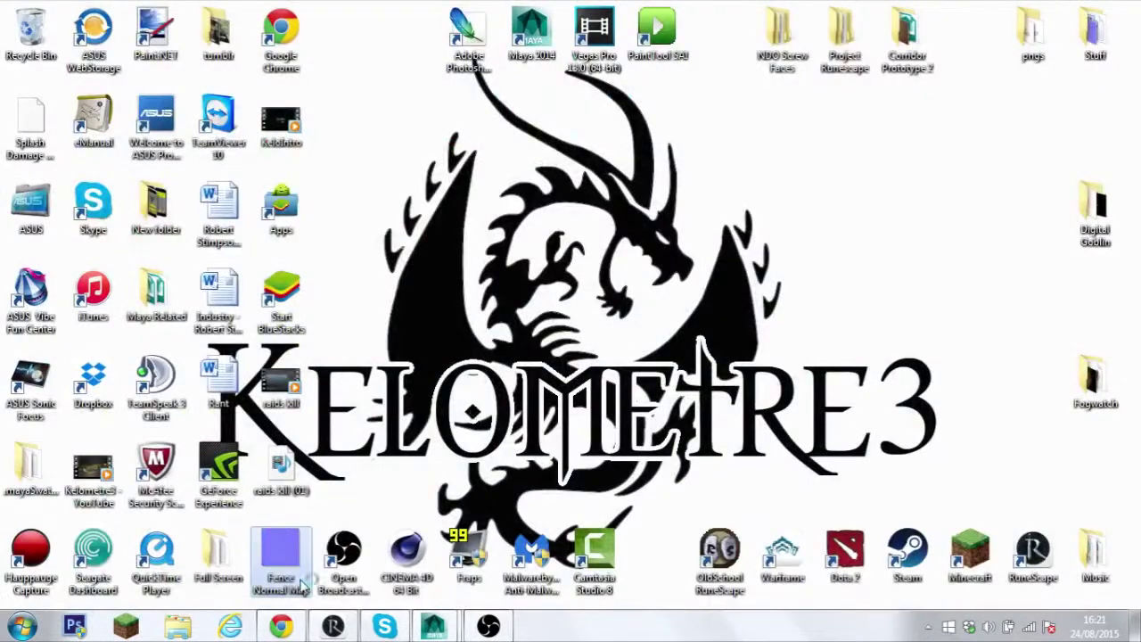
double_click(299, 581)
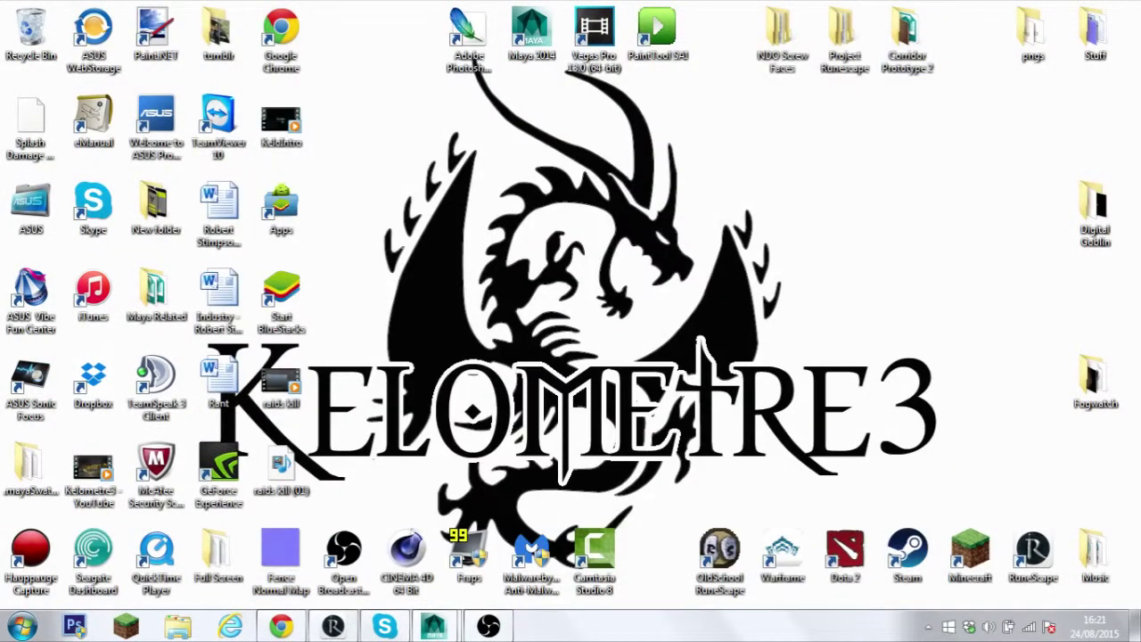
double_click(281, 548)
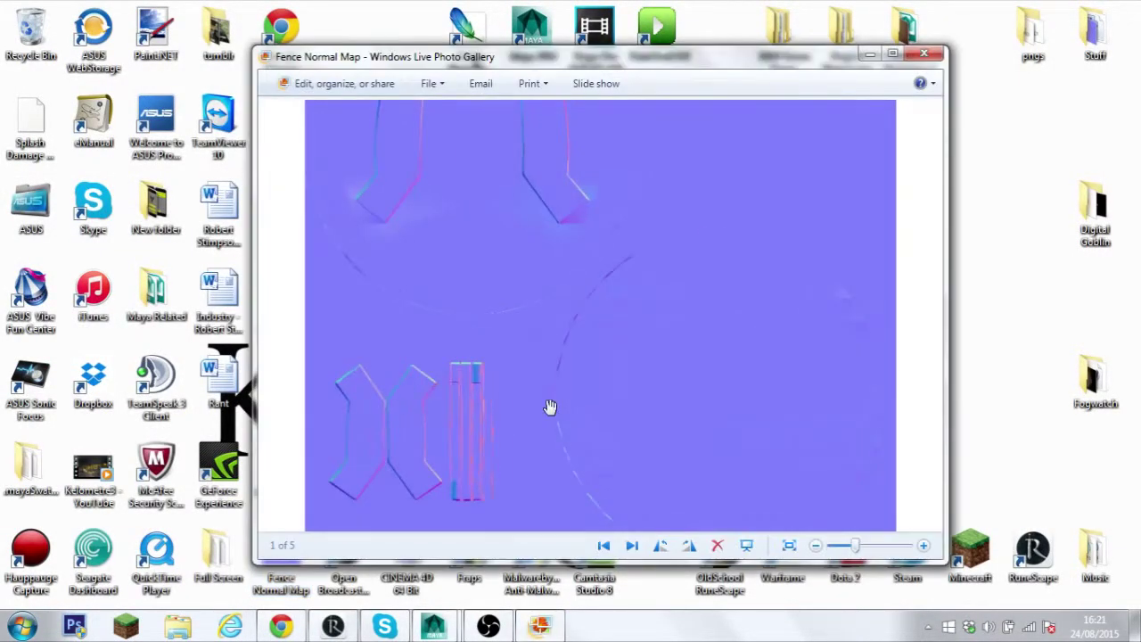
click(923, 54)
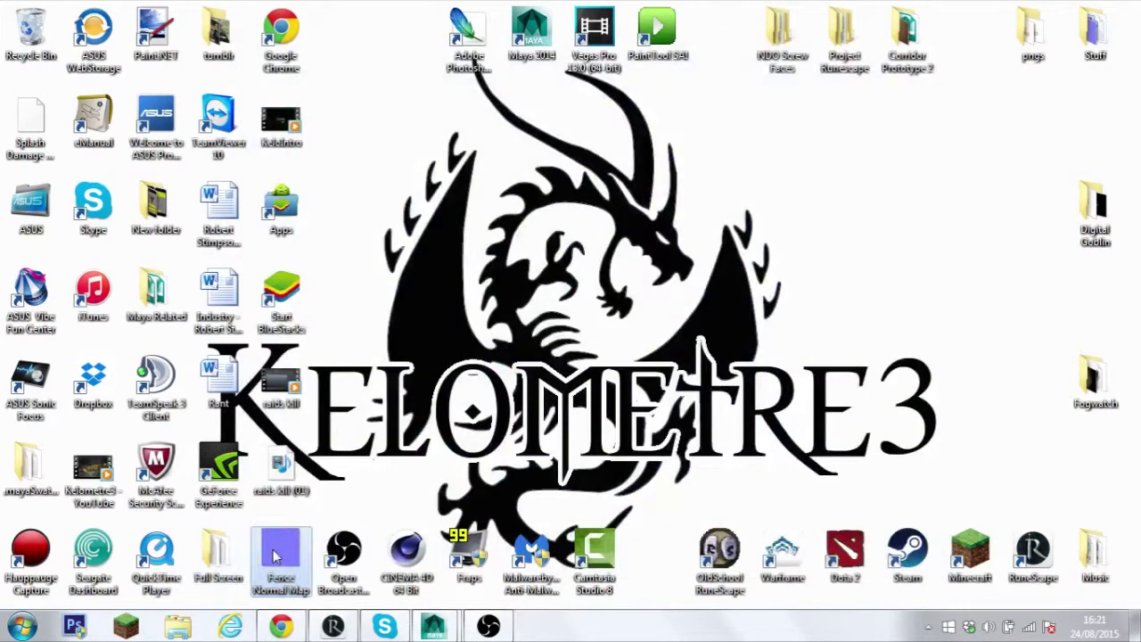
double_click(280, 552)
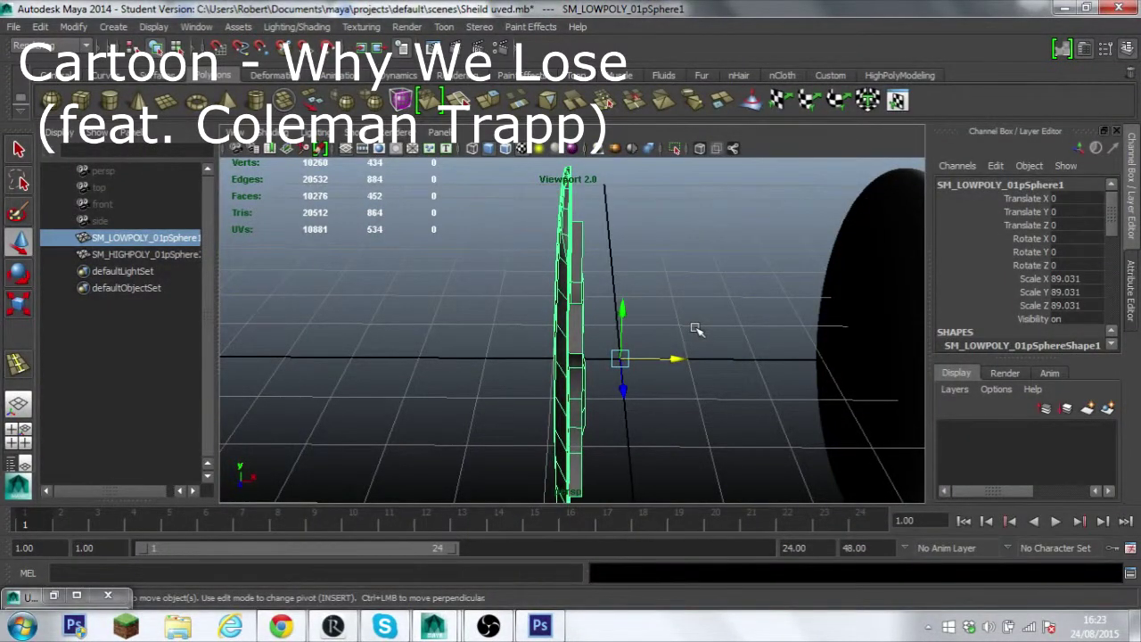
- Orbit to the shield, select SM_LOWPOLY_01pSphere1 in the Polygons menu set and open its UV layout
alt+drag(696, 329, 560, 285)
key(F3)
click(559, 285)
right_click(604, 365)
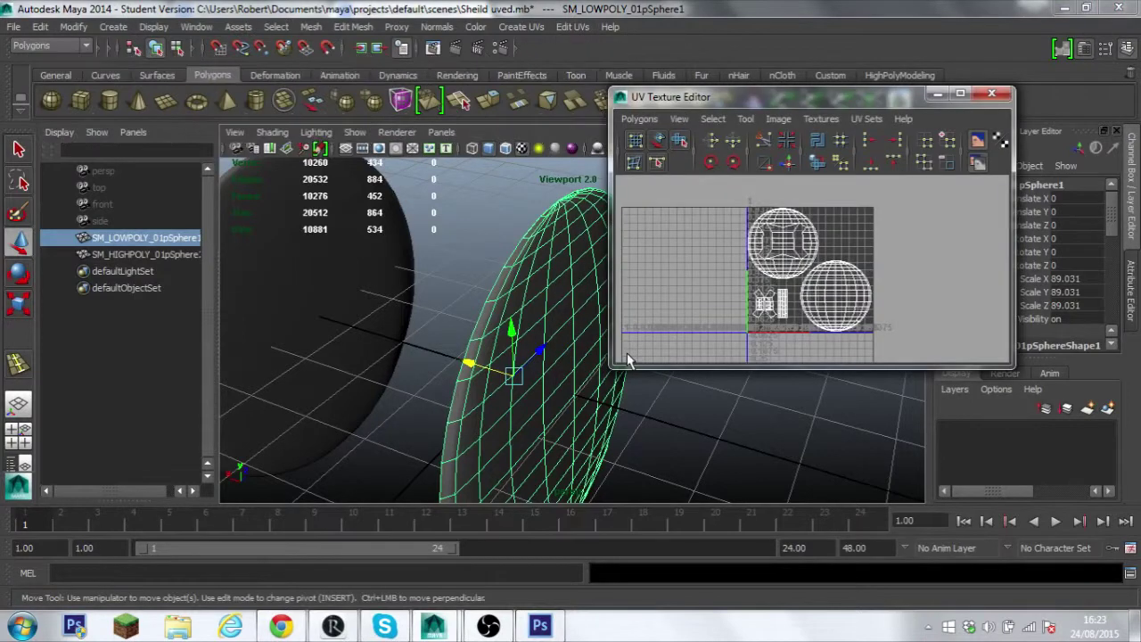
- Set up a UV Snapshot named CapAmerica UVmap on the Desktop, 1024×1024 JPEG
click(640, 120)
click(664, 606)
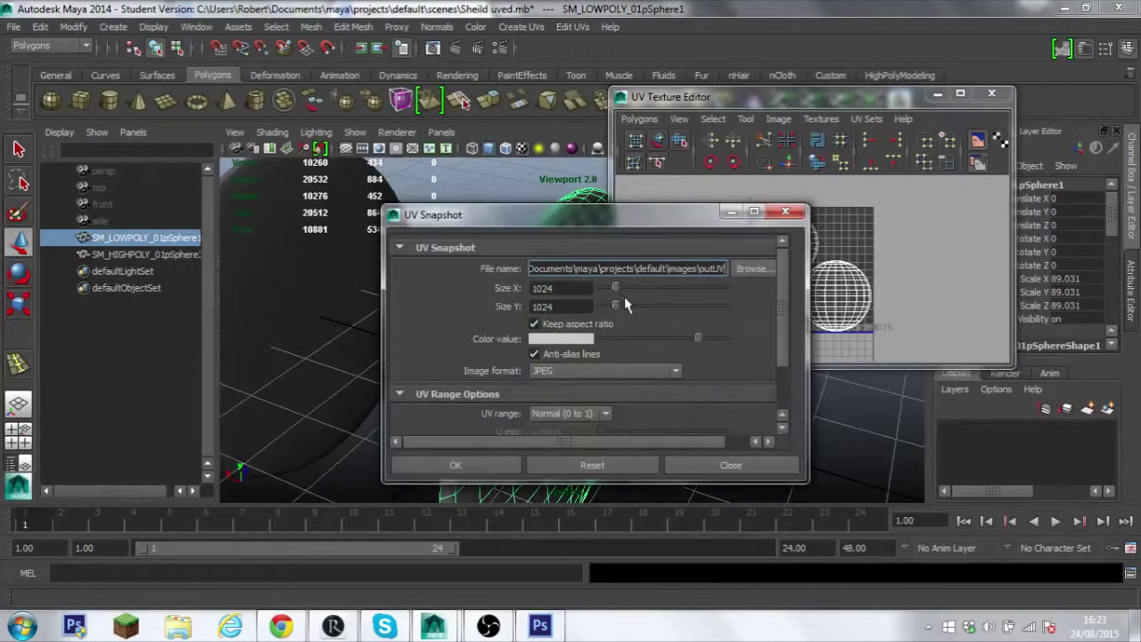
click(751, 268)
click(190, 140)
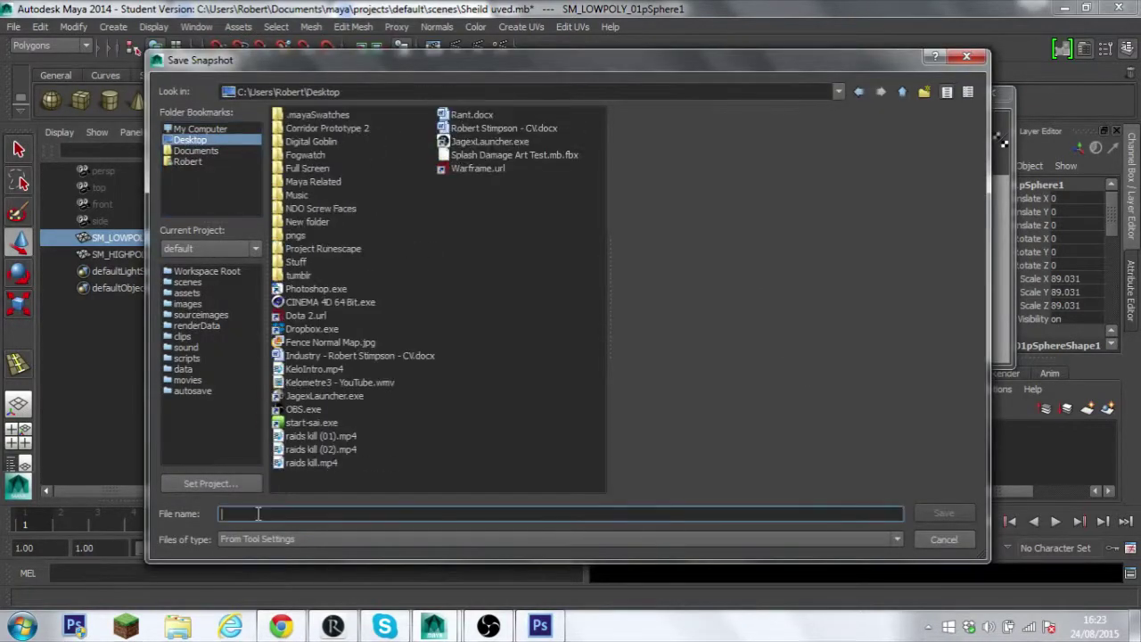
click(258, 513)
text(capa)
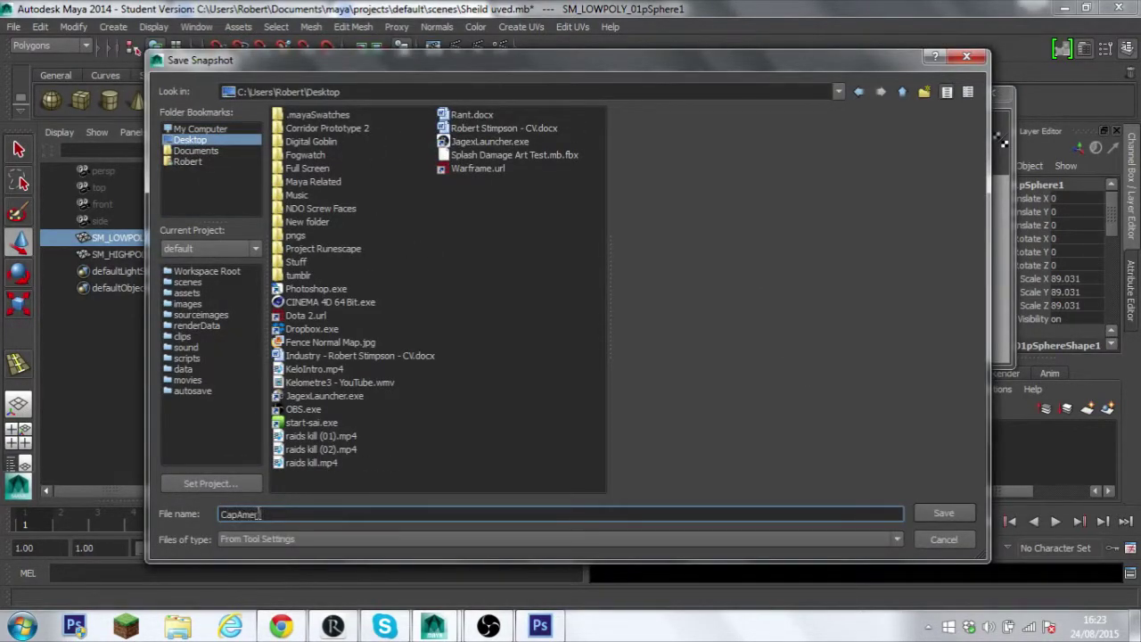
click(928, 519)
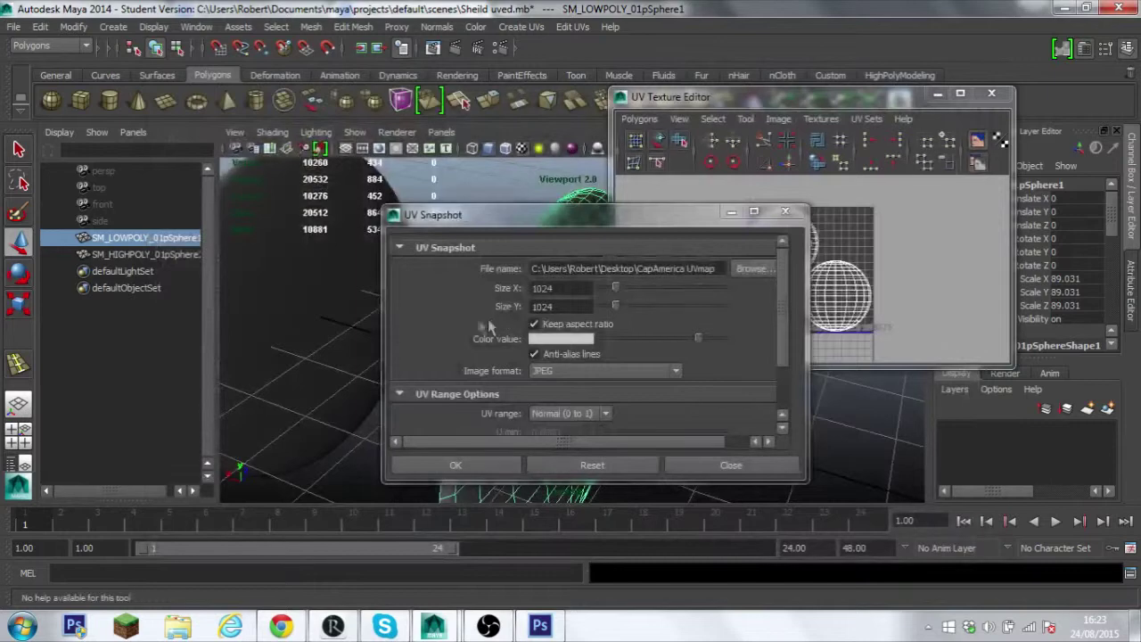
scroll(476, 330, down, 2)
- Save the CapAmerica UVmap UV snapshot
scroll(477, 419, up, 2)
scroll(476, 419, down, 2)
click(478, 461)
- In Photoshop, open Fence Normal Map.jpg from the Desktop
click(539, 625)
click(47, 12)
click(62, 45)
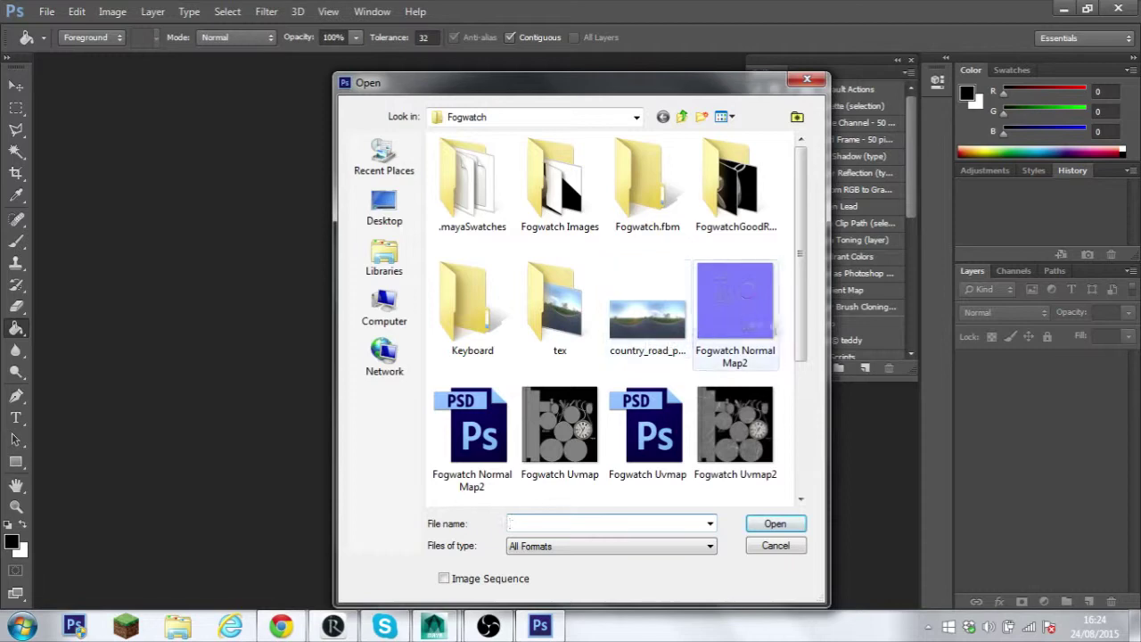
click(734, 303)
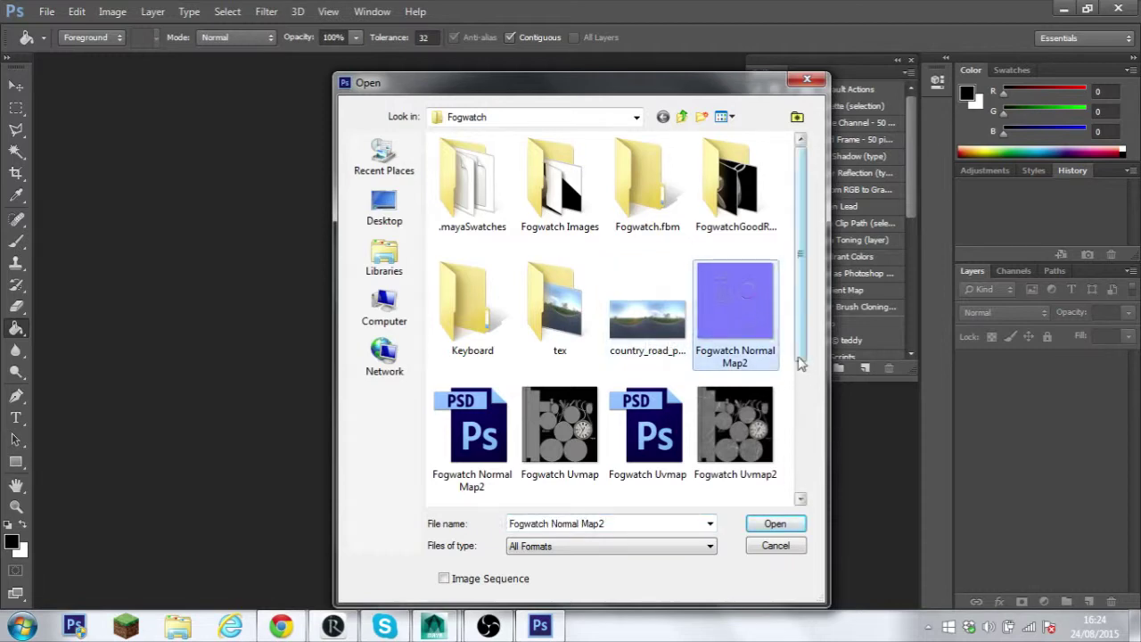
scroll(624, 356, down, 1)
click(384, 205)
scroll(579, 291, down, 5)
scroll(580, 374, down, 3)
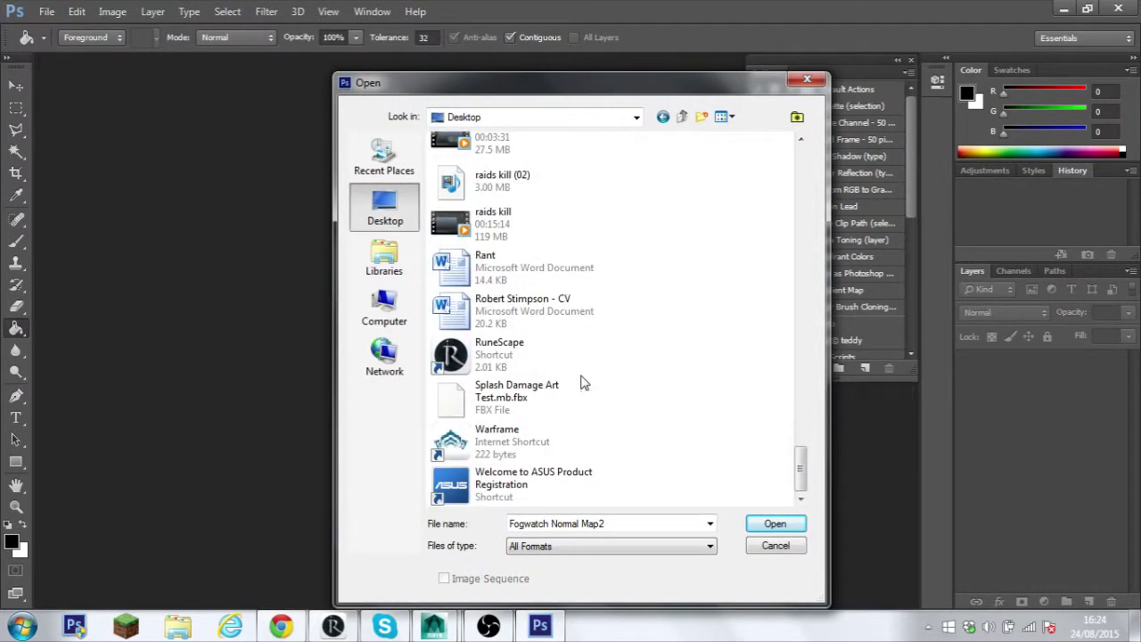
scroll(580, 379, up, 2)
scroll(580, 375, up, 2)
double_click(516, 284)
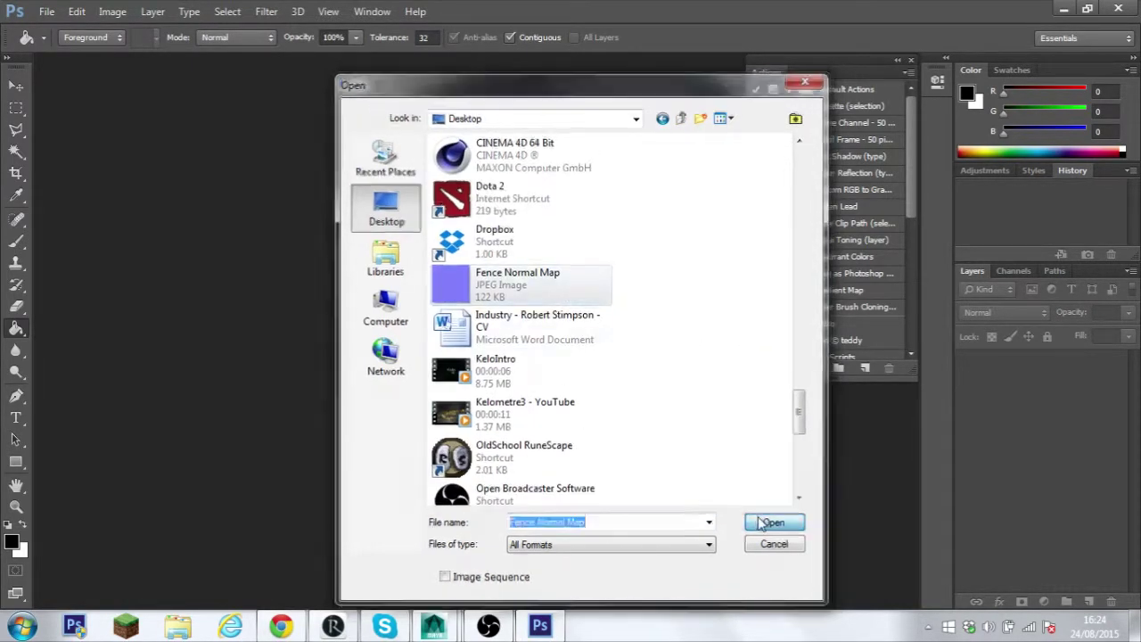
- Open CapAmerica UVmap.jpg from the Desktop as well
click(42, 11)
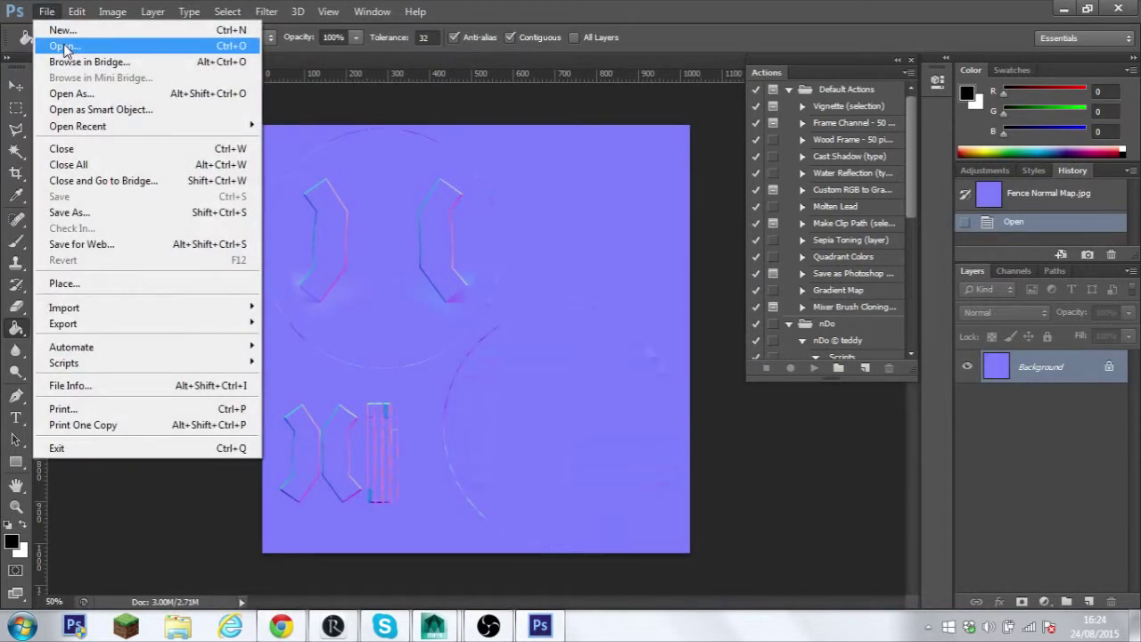
click(64, 46)
scroll(535, 357, down, 5)
click(521, 369)
click(772, 522)
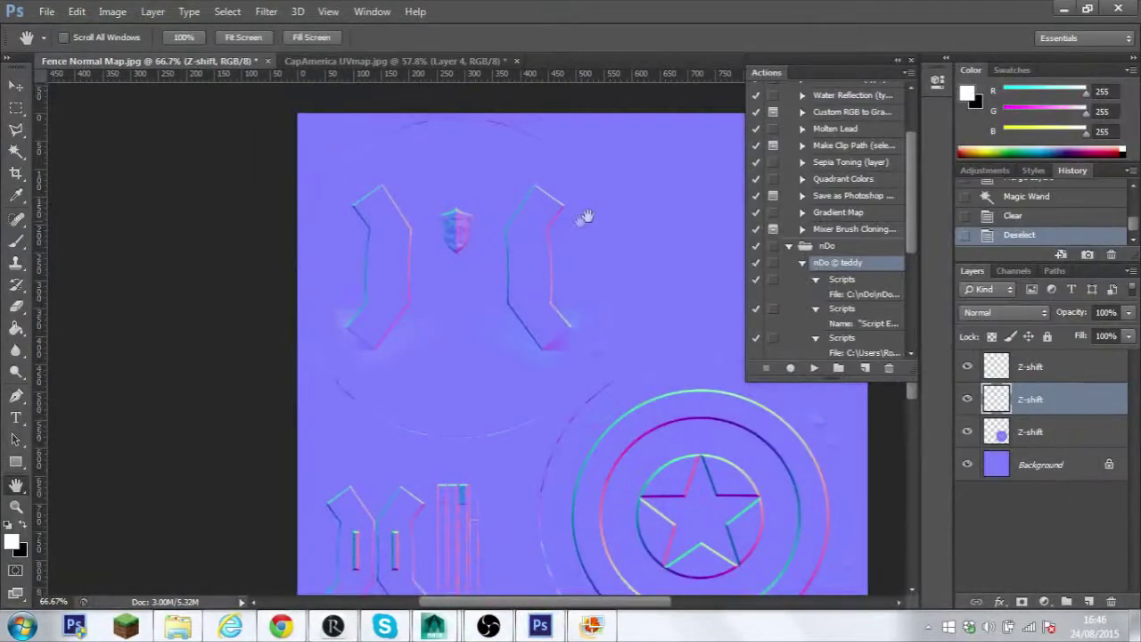
- Switch to the Move tool and view Bolt_Normal-(17) in Windows Live Photo Gallery for reference
scroll(580, 221, down, 1)
key(v)
scroll(600, 323, up, 4)
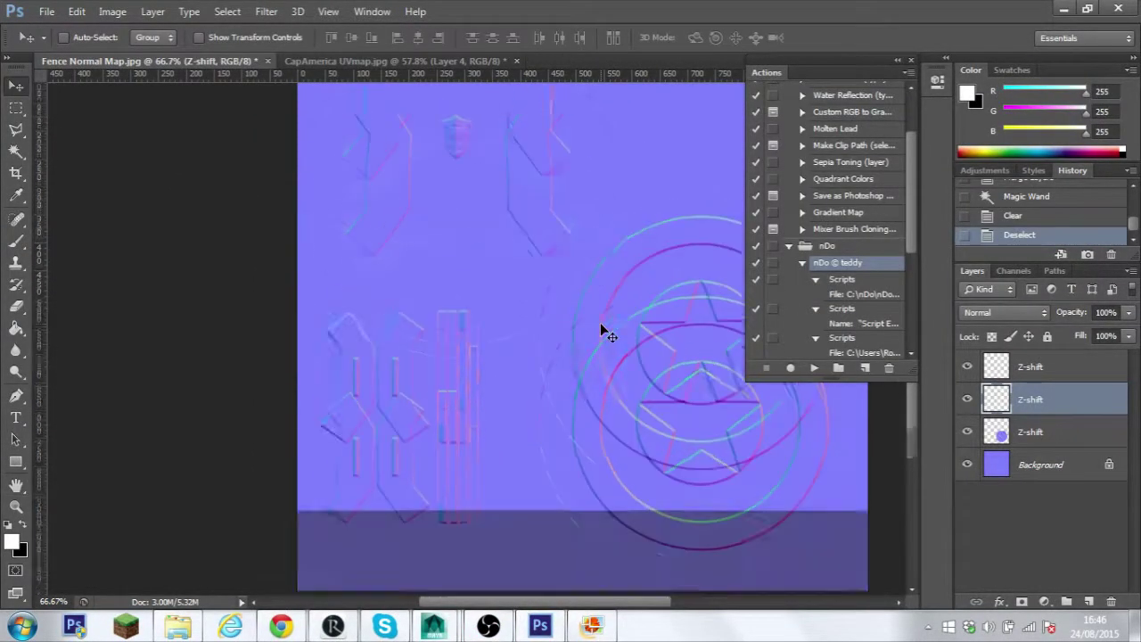
scroll(575, 517, down, 2)
scroll(618, 588, right, 4)
scroll(615, 570, down, 1)
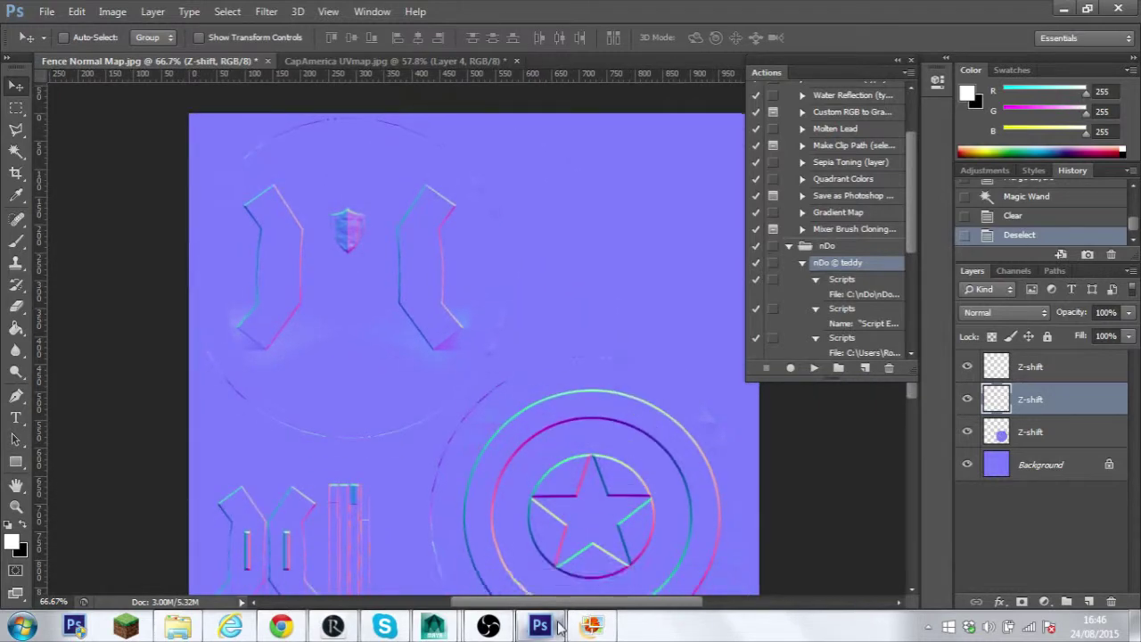
click(589, 627)
right_click(591, 308)
click(611, 436)
click(149, 312)
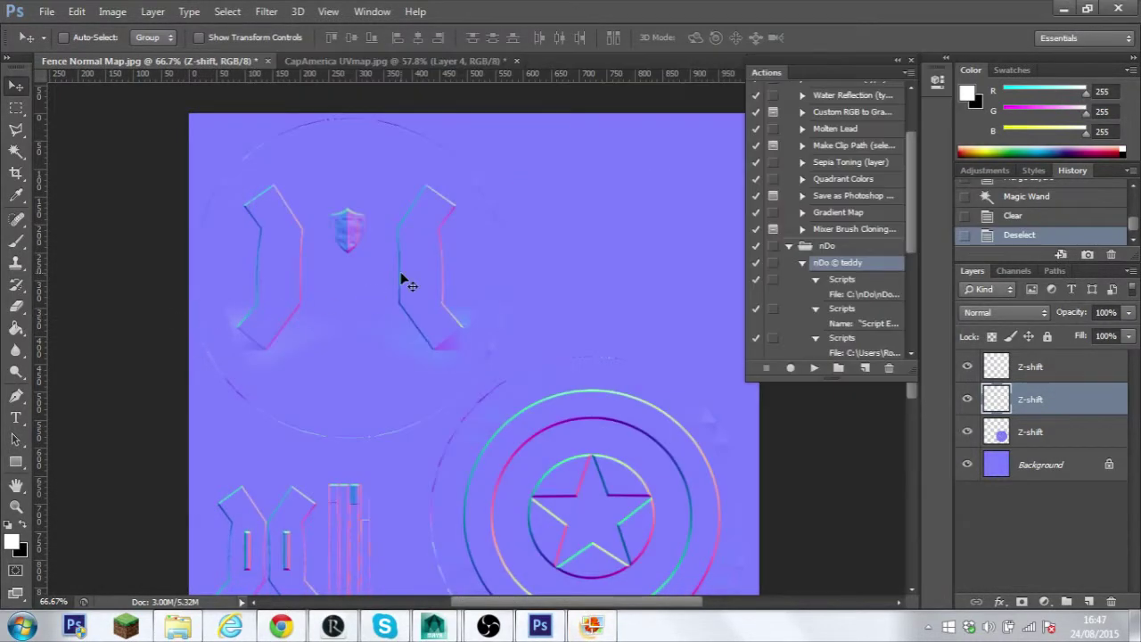
scroll(523, 313, down, 3)
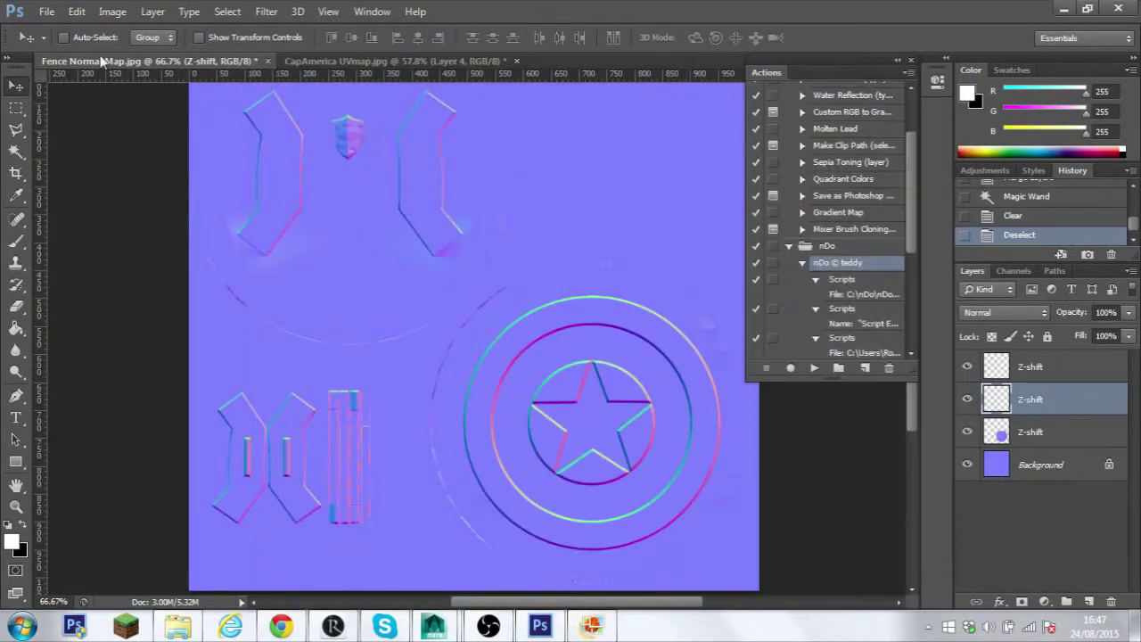
- Search 'bolt' in Photoshop's Open dialog, then cancel it
click(47, 11)
click(63, 46)
text(bolt)
scroll(799, 428, down, 15)
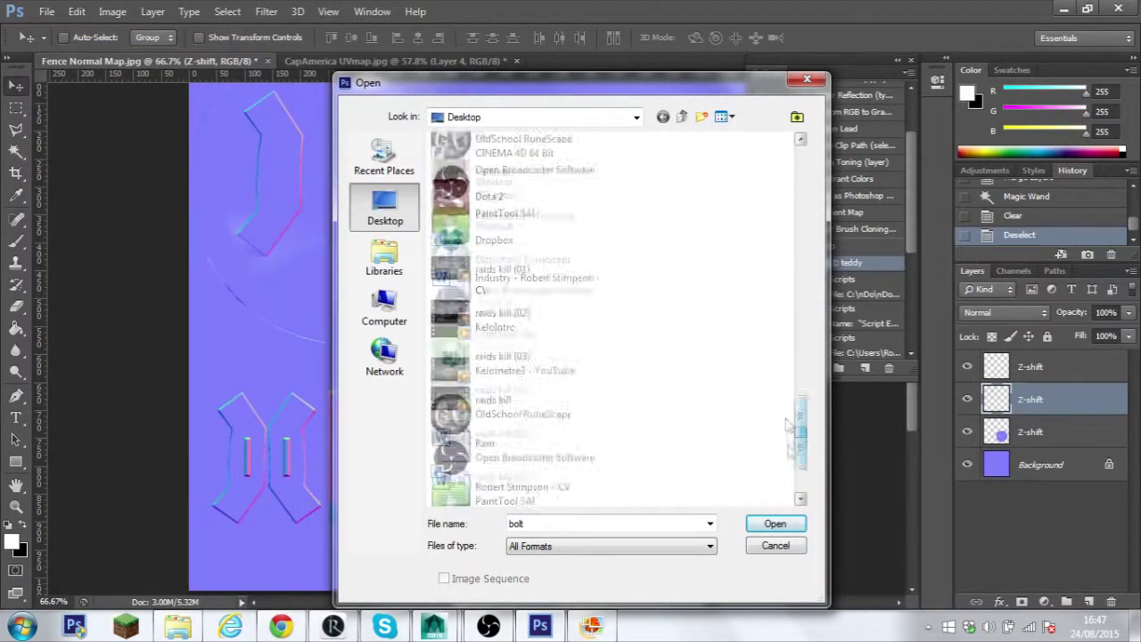
scroll(793, 438, up, 3)
key(Escape)
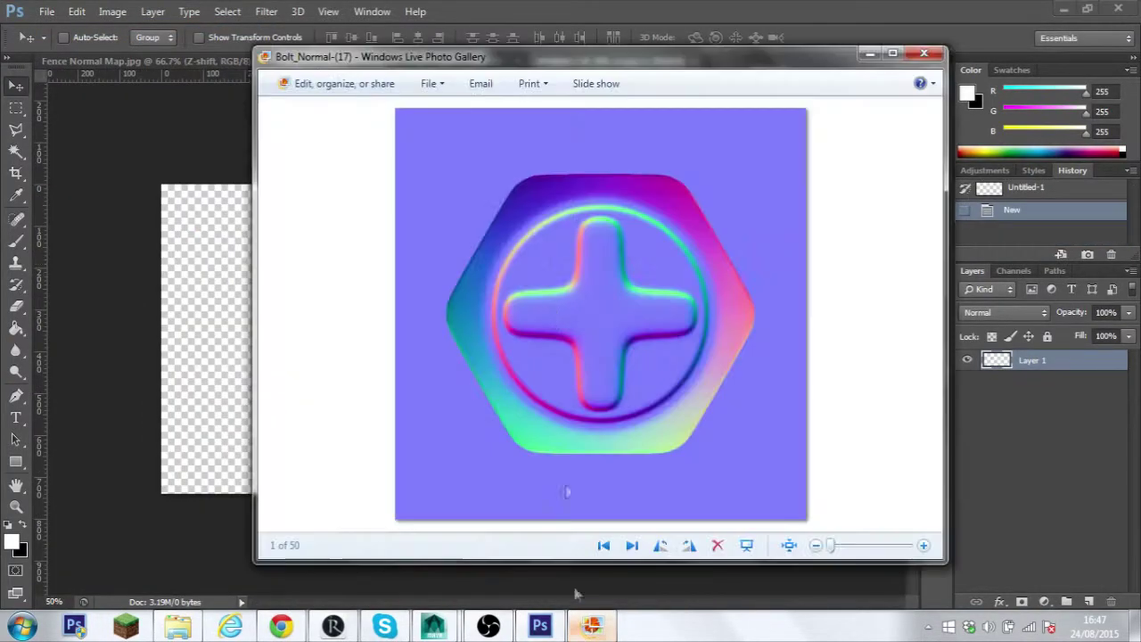
- Open the bolt image's folder from the gallery and locate Bolt_Normal-(17) among the bolt normal maps
right_click(552, 489)
click(589, 435)
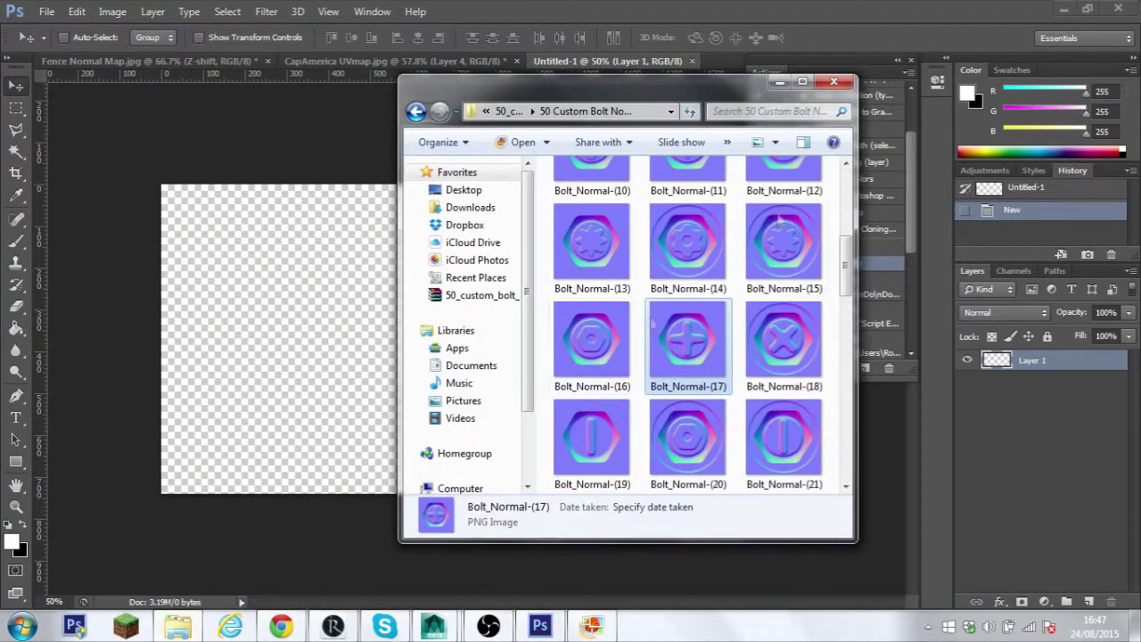
scroll(687, 268, down, 3)
scroll(713, 285, down, 5)
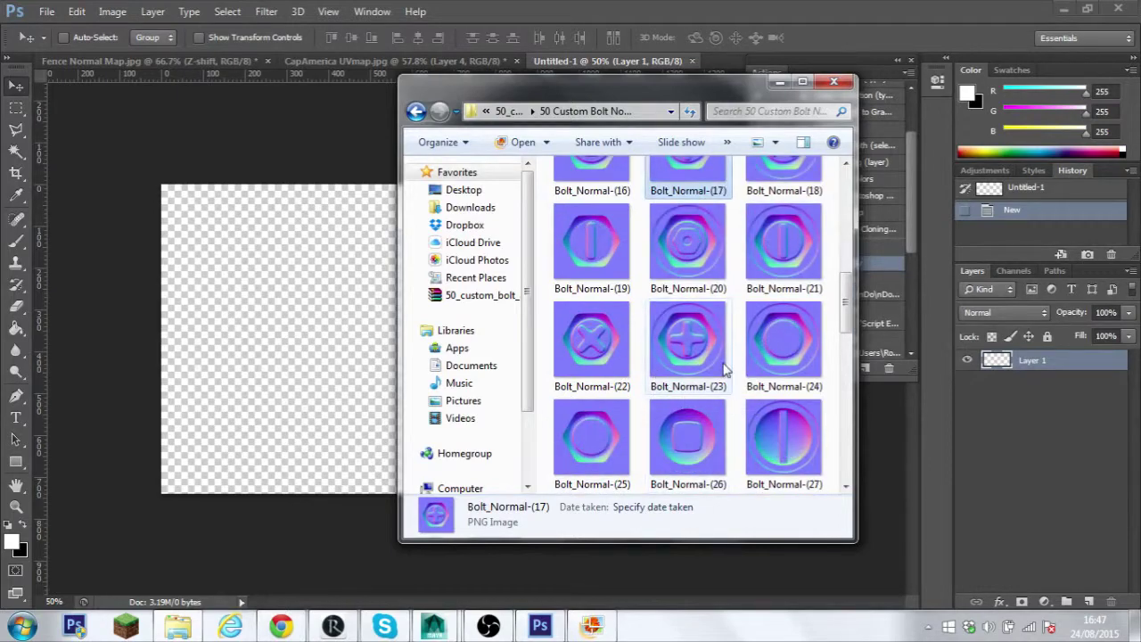
scroll(793, 433, down, 3)
scroll(779, 428, down, 2)
scroll(757, 409, up, 5)
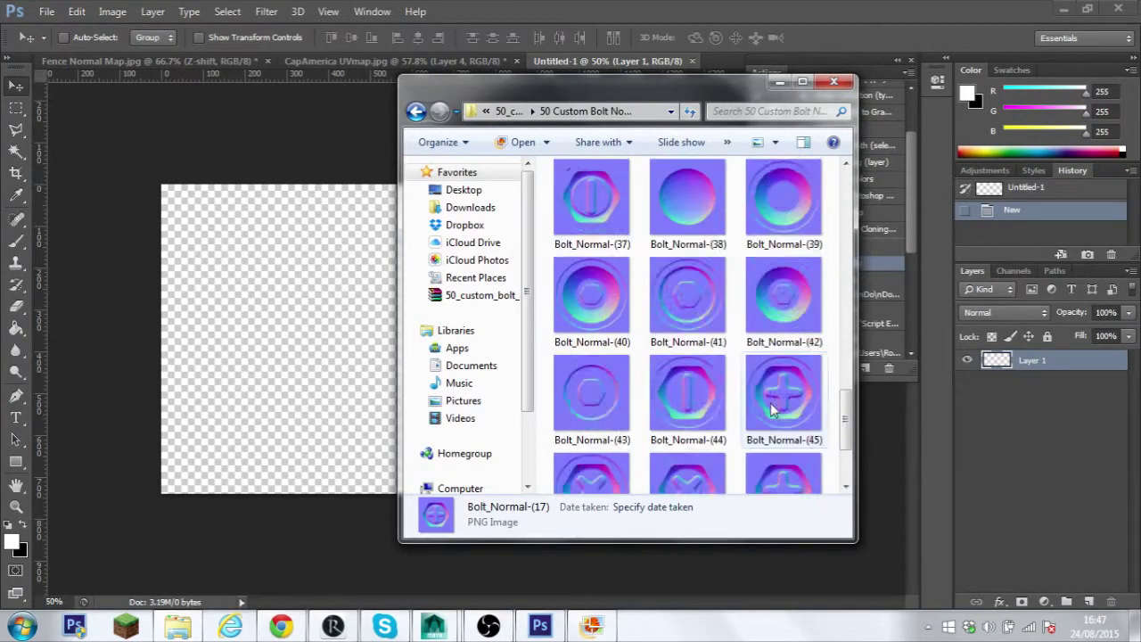
scroll(748, 405, up, 4)
drag(674, 90, 988, 80)
right_click(1001, 285)
mouse_move(914, 306)
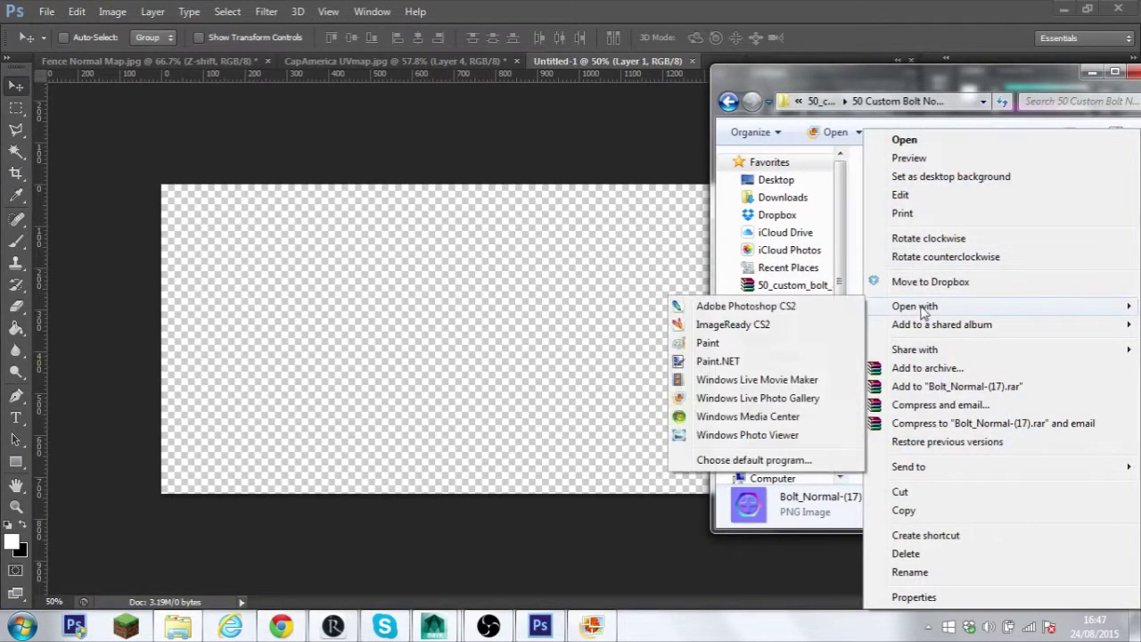
click(728, 460)
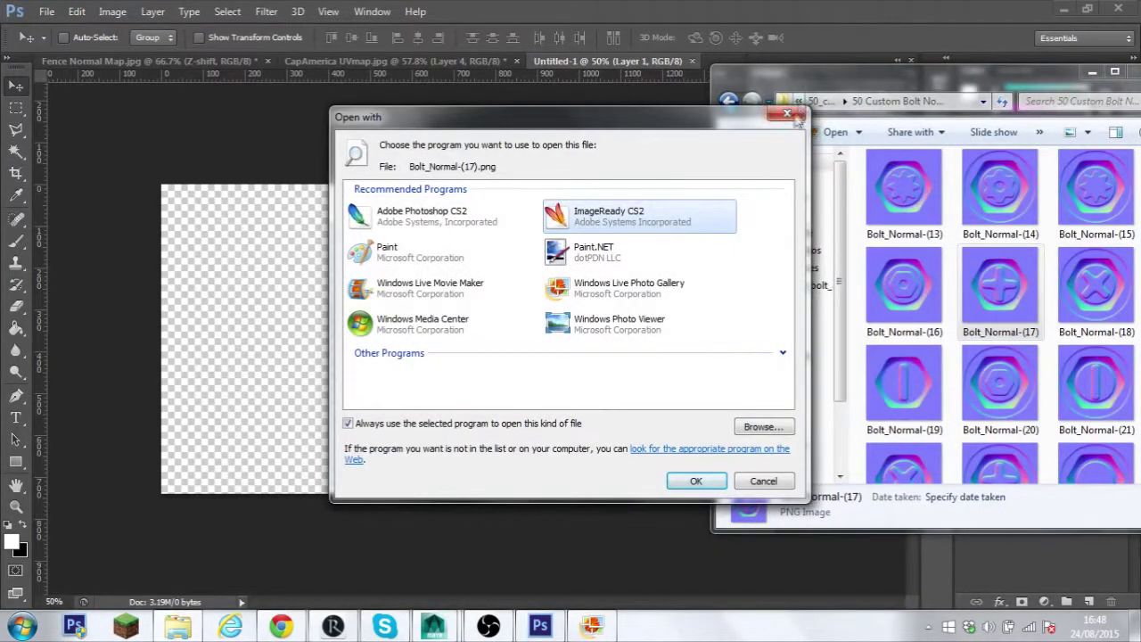
key(Escape)
drag(930, 261, 443, 60)
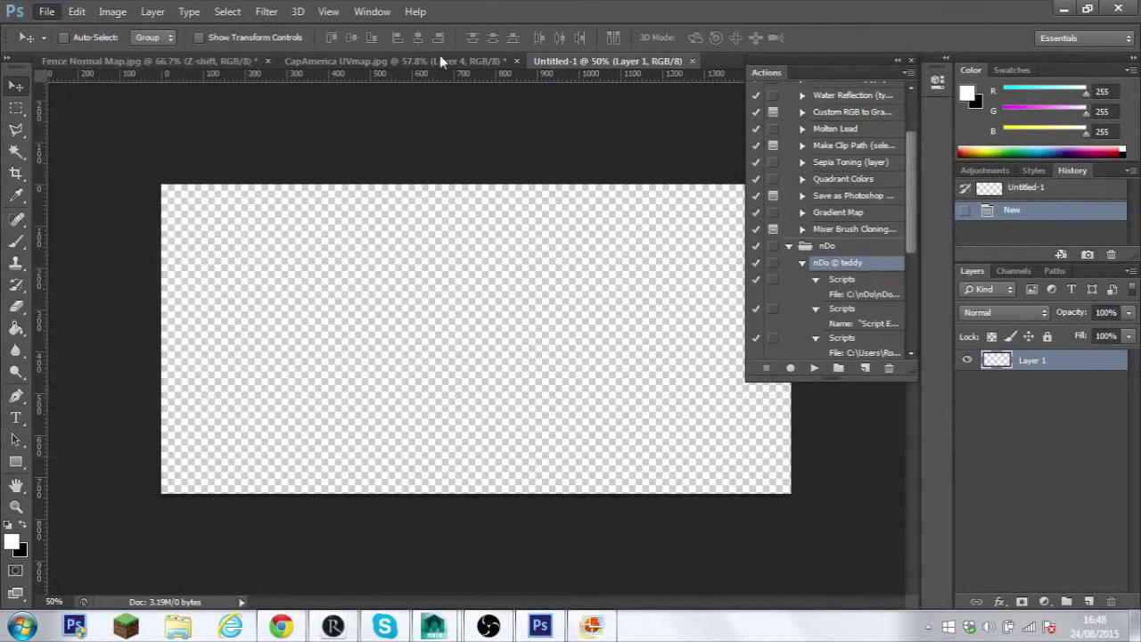
- Open Bolt_Normal-(17) as a Photoshop document
key(ctrl+o)
scroll(725, 326, down, 5)
scroll(725, 326, down, 5)
click(513, 150)
click(774, 524)
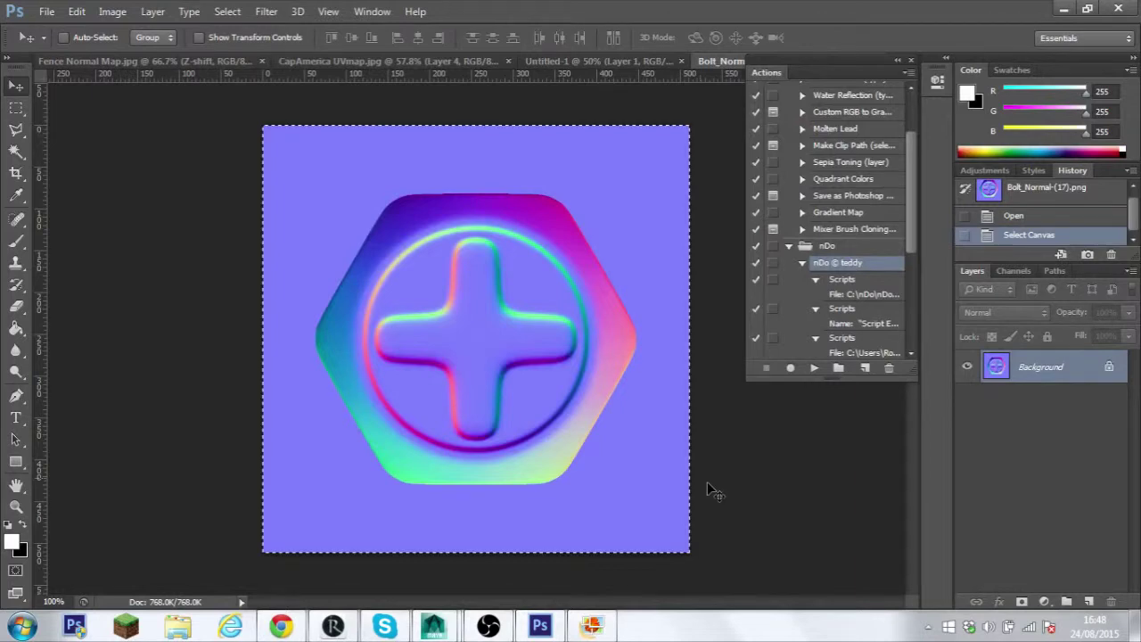
- Paste the bolt into Fence Normal Map, scale it to about 18% and move it beside the fence corner
key(ctrl+c)
click(142, 61)
key(ctrl+v)
key(ctrl+t)
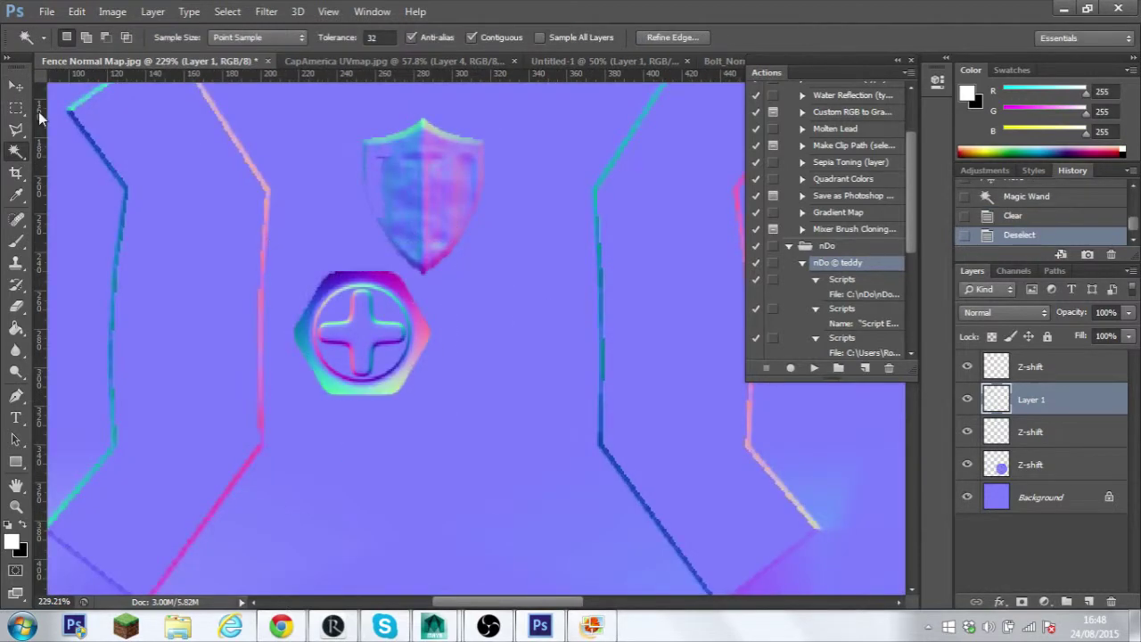
key(ctrl+t)
key(v)
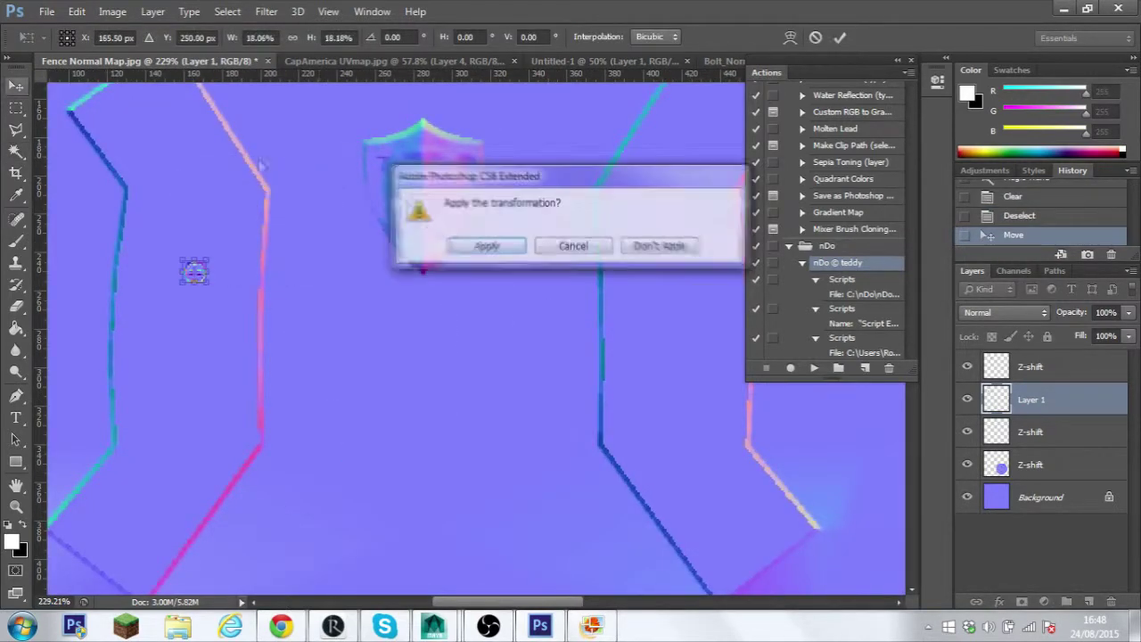
key(Return)
drag(187, 296, 242, 201)
- Zoom in and place the first small bolt beside a fence line's corner
key(z)
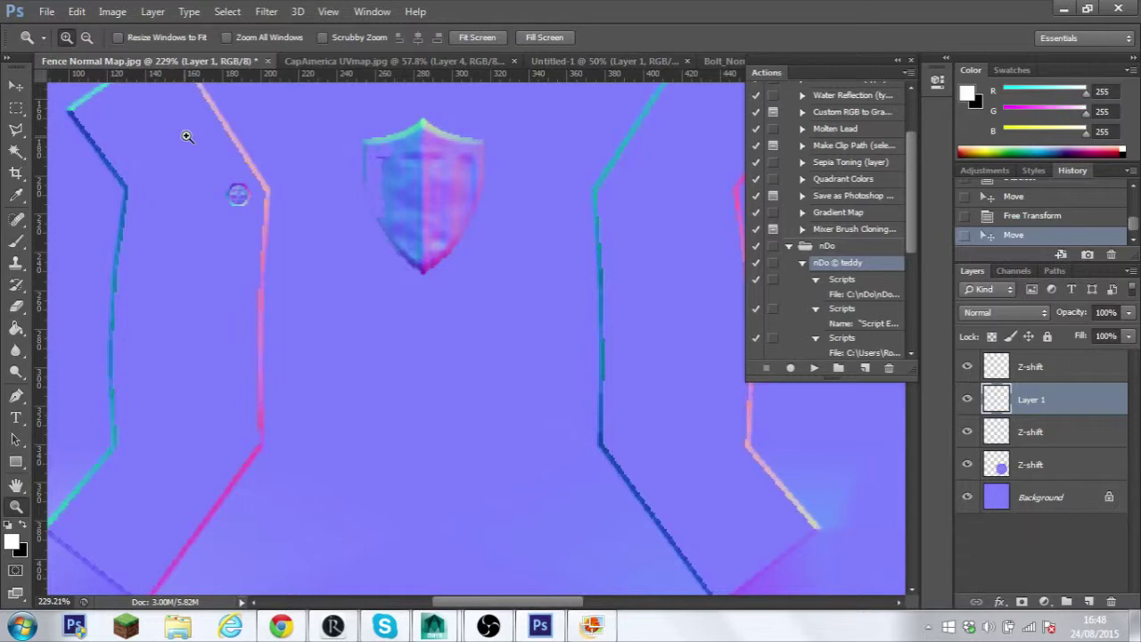
click(187, 135)
key(ctrl+t)
key(v)
key(Return)
drag(375, 290, 427, 292)
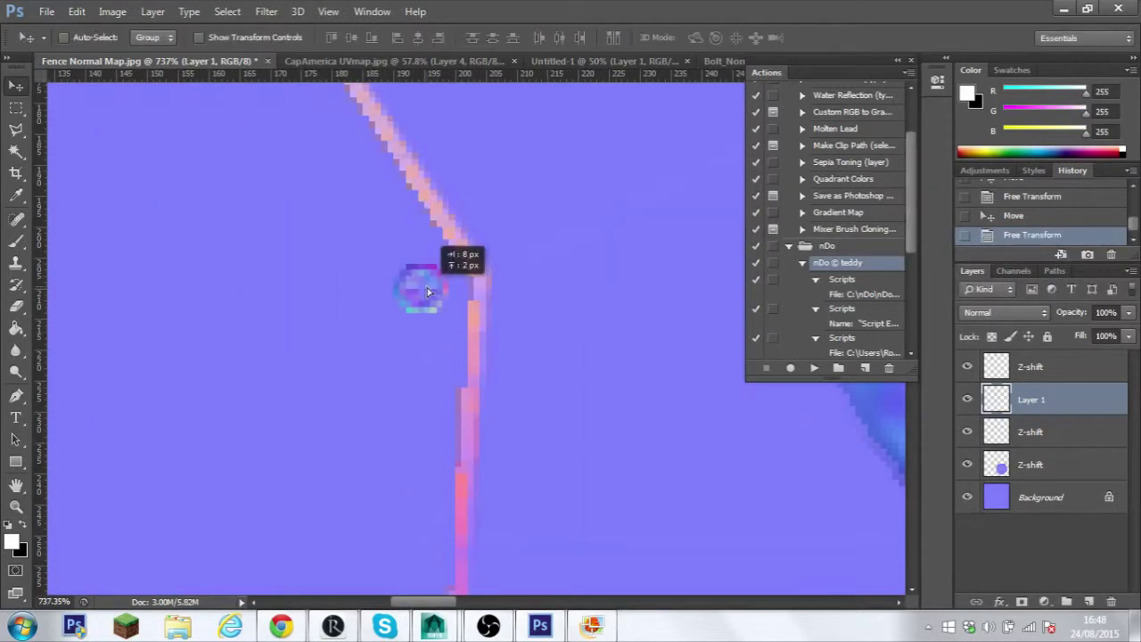
scroll(428, 292, down, 3)
key(z)
alt+click(426, 285)
key(v)
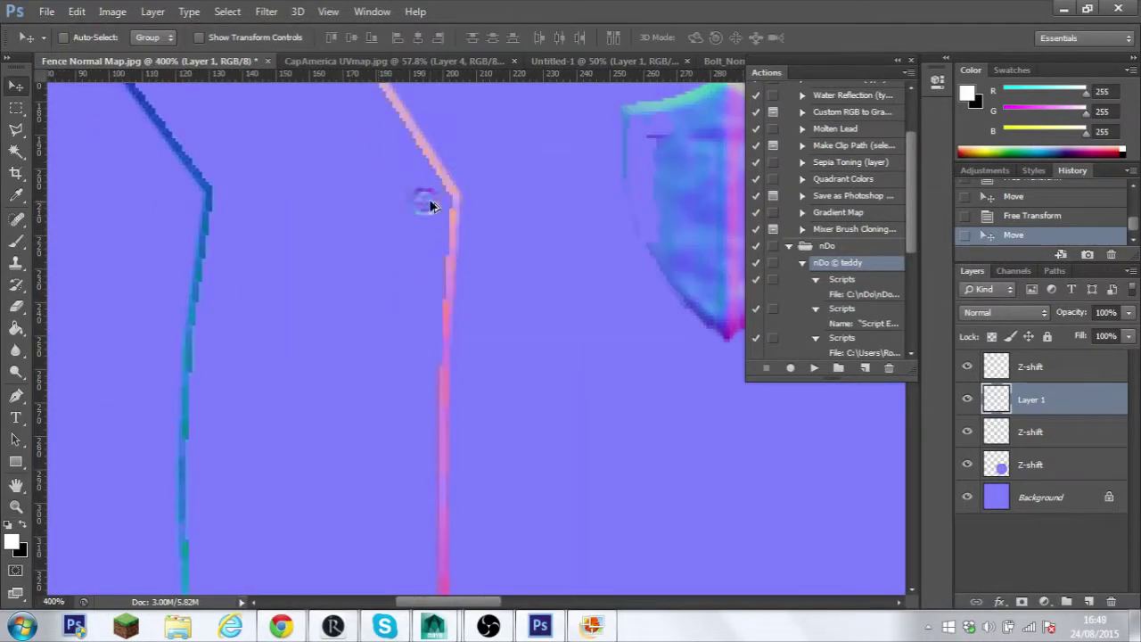
- Alt-drag bolt copies onto each of the fence bars' corners
alt+drag(425, 199, 241, 204)
scroll(267, 267, up, 2)
scroll(275, 300, up, 2)
mouse_move(239, 405)
alt+mouse_down()
mouse_move(154, 257)
mouse_move(279, 168)
alt+mouse_up()
scroll(287, 174, down, 4)
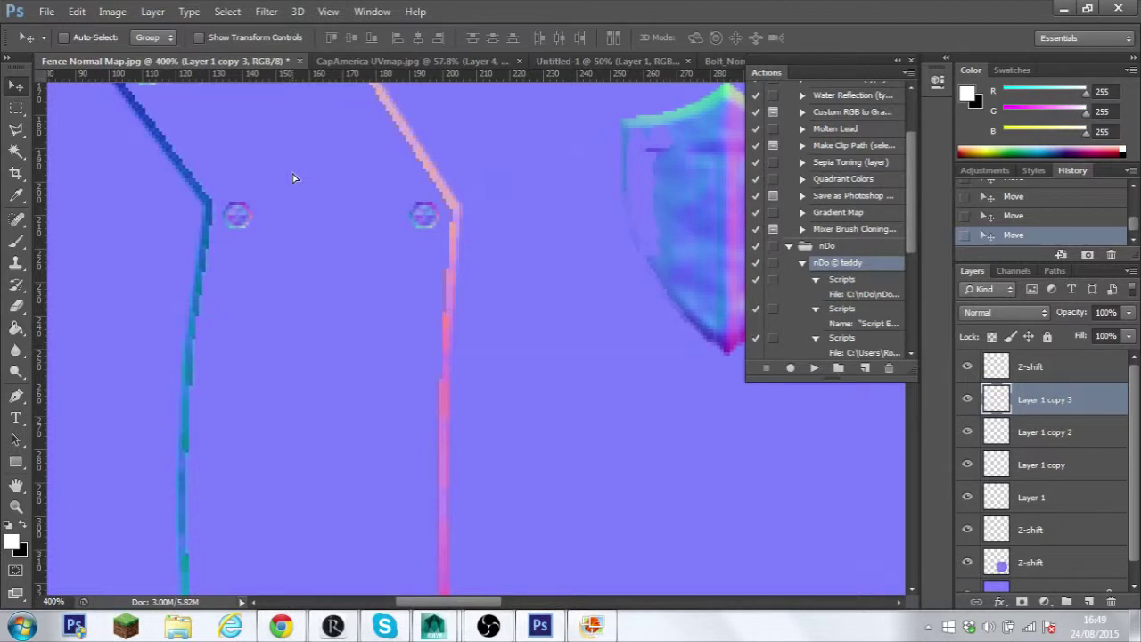
scroll(289, 210, down, 10)
mouse_move(219, 300)
alt+mouse_down()
mouse_move(102, 448)
mouse_move(237, 550)
mouse_move(229, 543)
mouse_move(415, 295)
alt+mouse_up()
scroll(418, 297, up, 4)
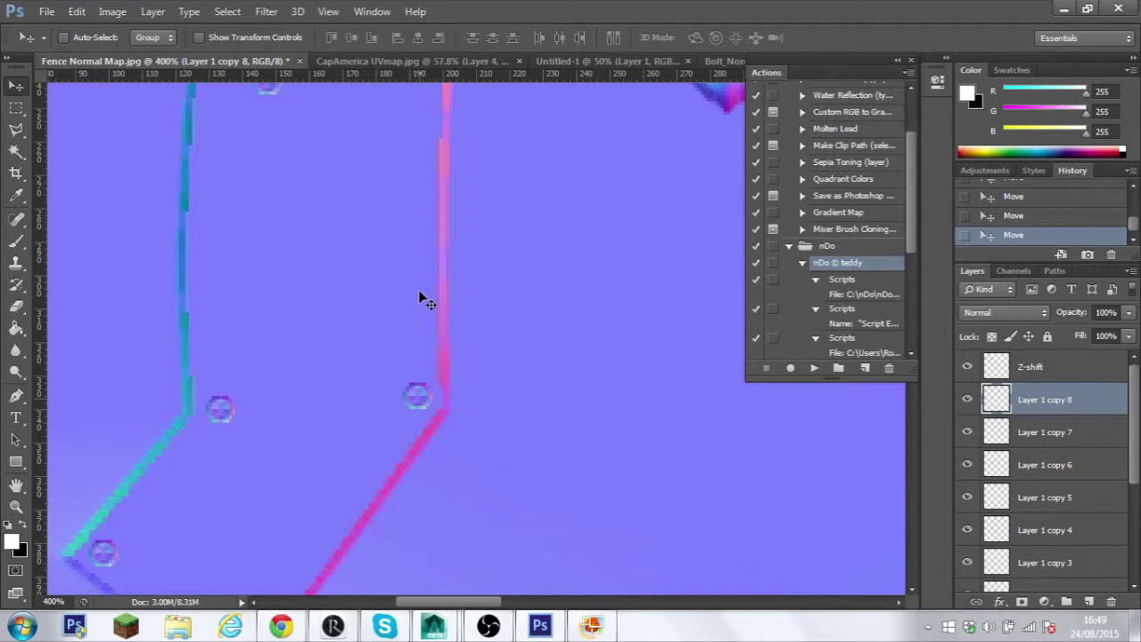
drag(471, 603, 479, 602)
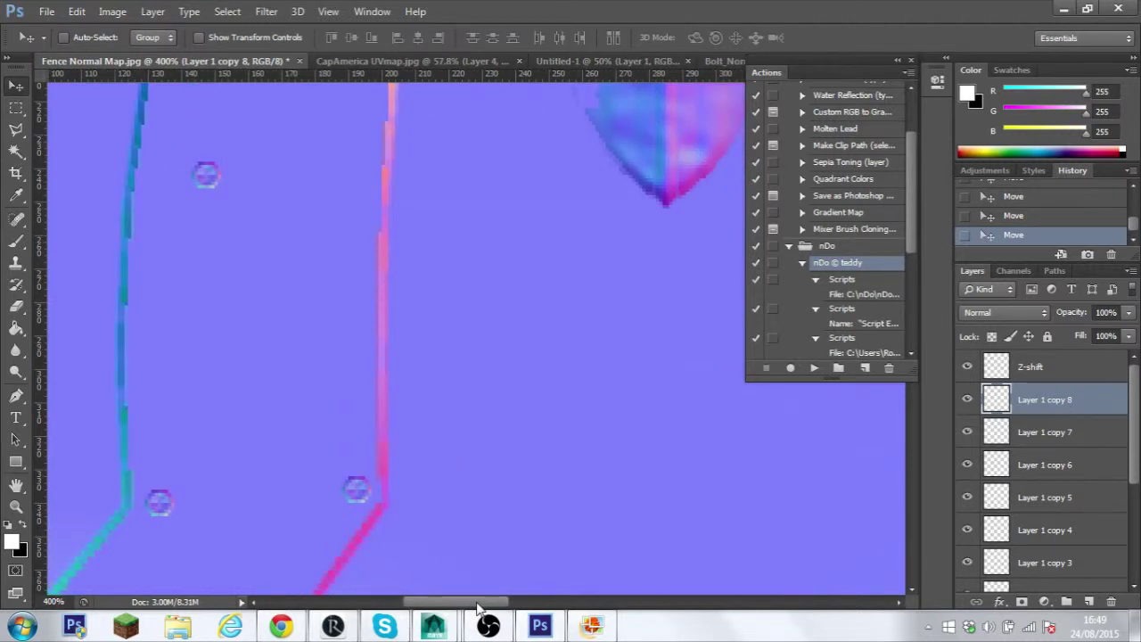
drag(478, 608, 558, 609)
alt+drag(558, 446, 348, 336)
alt+drag(348, 336, 558, 354)
mouse_move(558, 353)
alt+mouse_down()
mouse_move(624, 472)
mouse_move(683, 489)
alt+mouse_up()
scroll(683, 489, down, 2)
alt+drag(675, 439, 541, 532)
- Fine-tune the bolt copies onto their corners and fit the whole texture on screen
drag(514, 269, 513, 282)
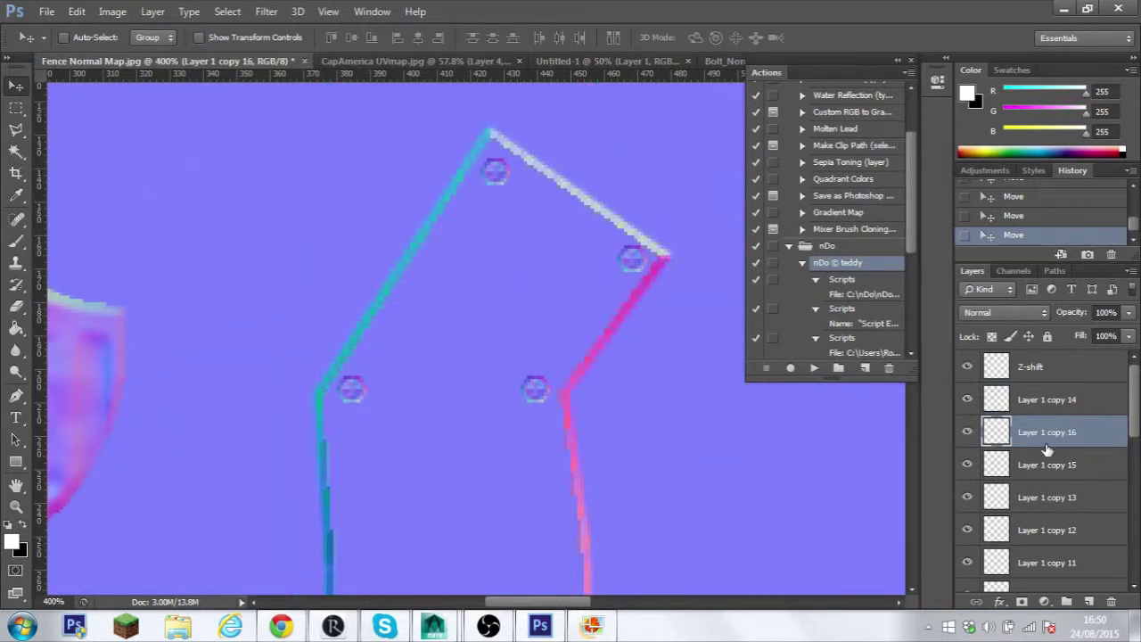
key(Left)
ctrl+drag(357, 402, 356, 396)
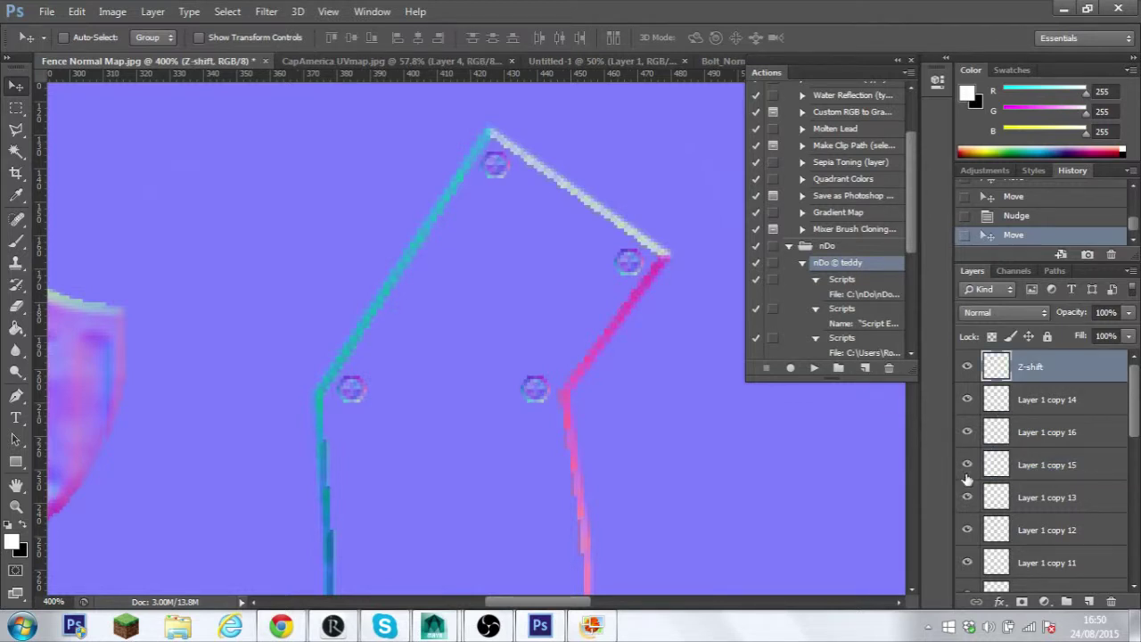
ctrl+drag(352, 395, 352, 410)
key(z)
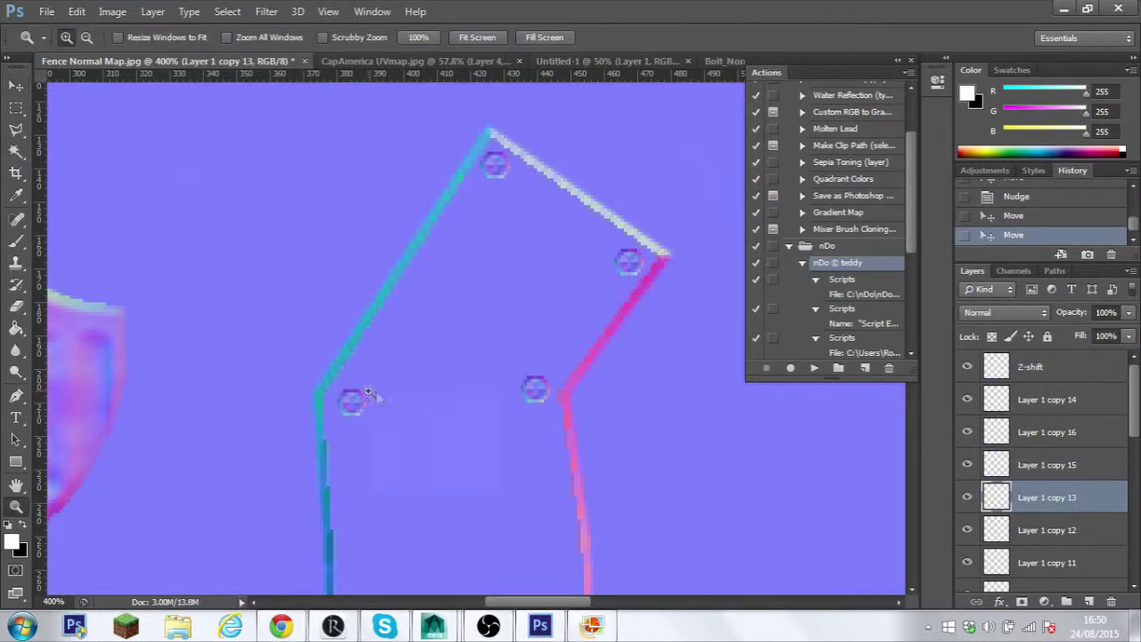
key(ctrl+0)
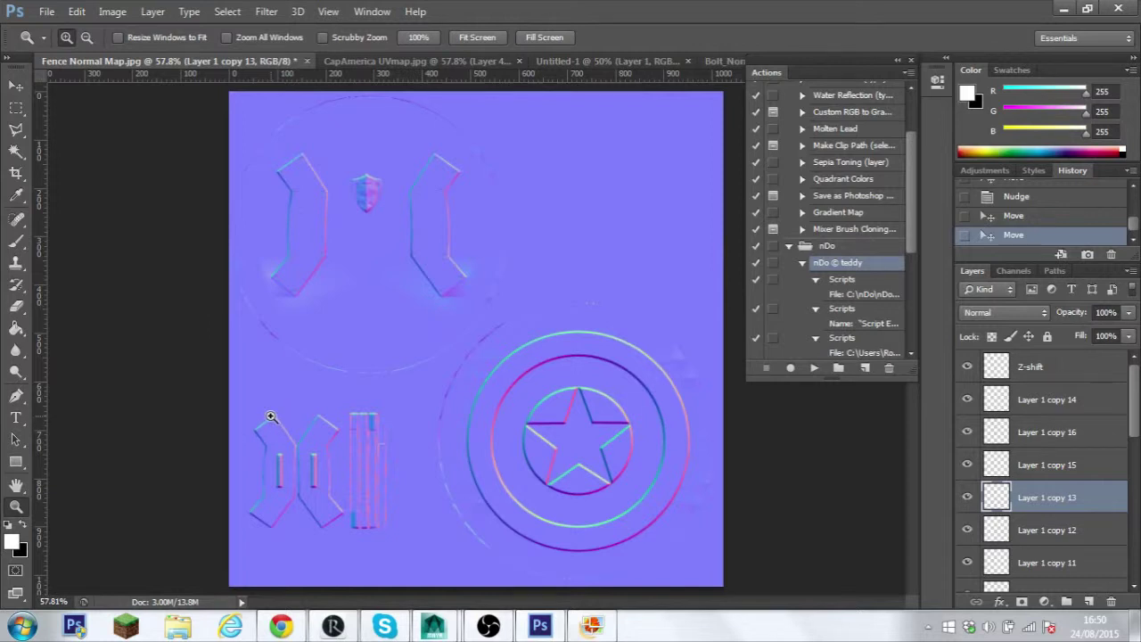
key(v)
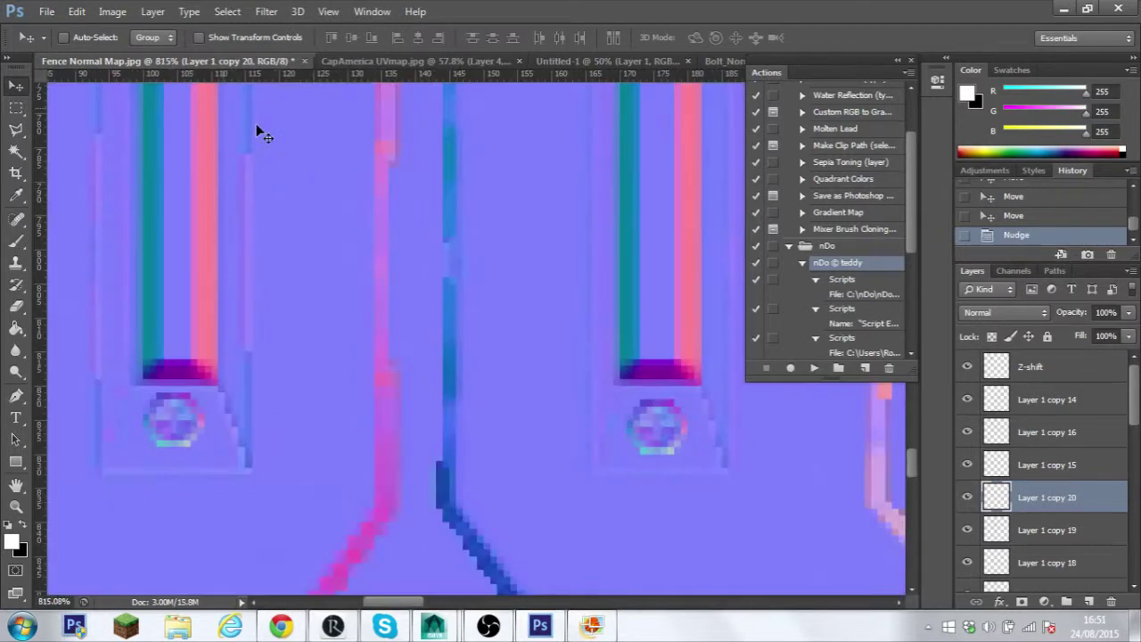
- Save the bolted normal map in Targa format over CapSheild NormalMap and return to Maya
click(47, 11)
click(120, 222)
click(529, 402)
click(567, 376)
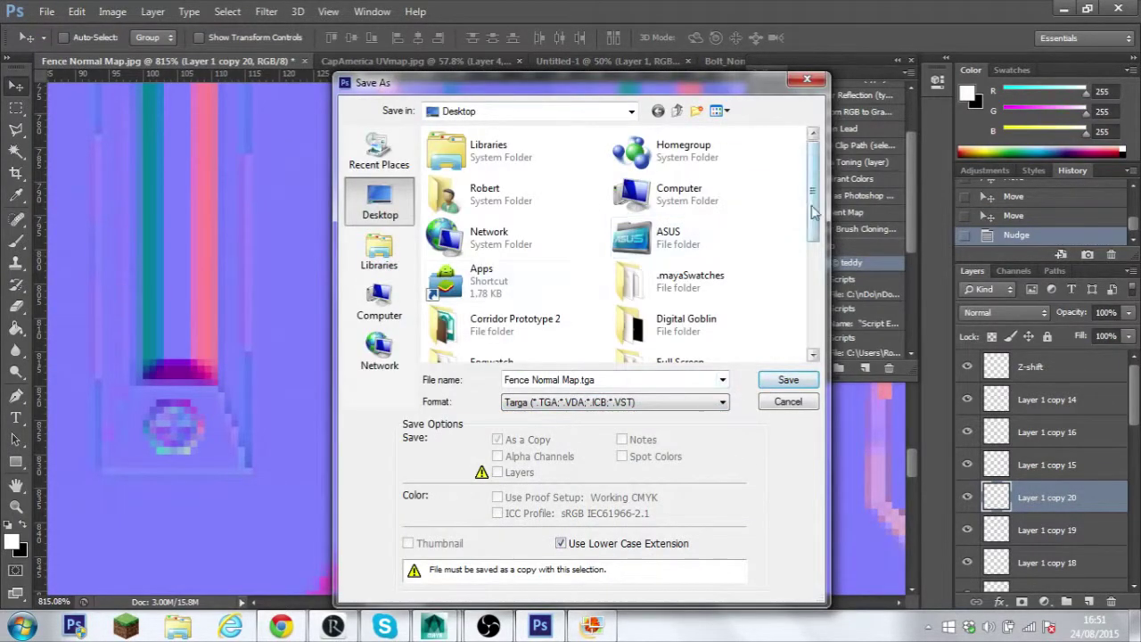
scroll(624, 249, down, 5)
click(704, 334)
click(806, 380)
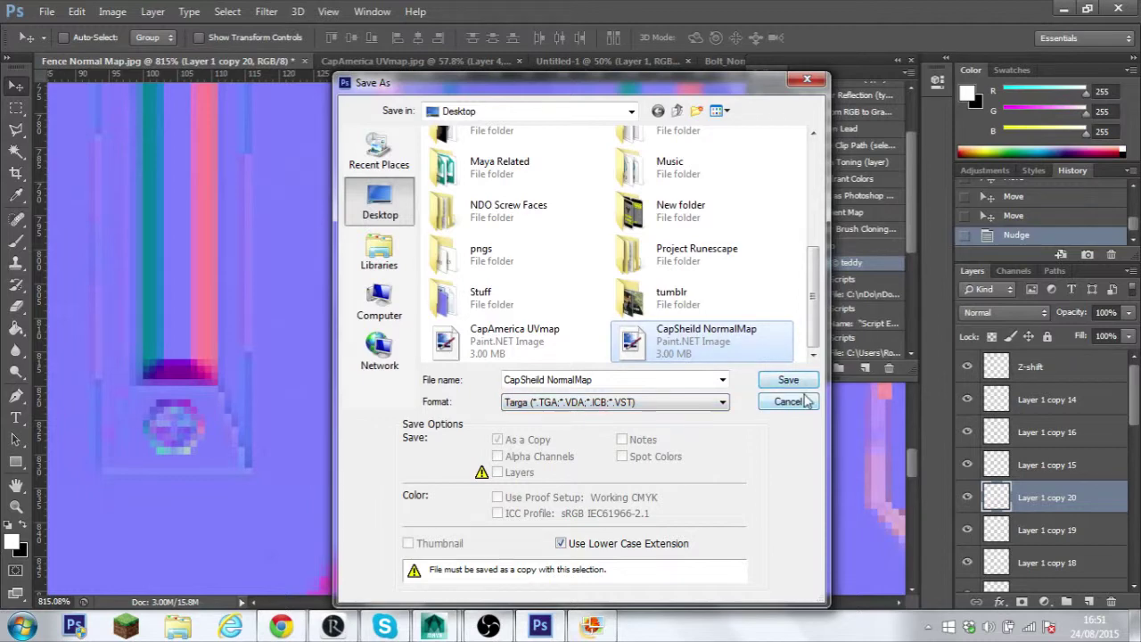
click(489, 247)
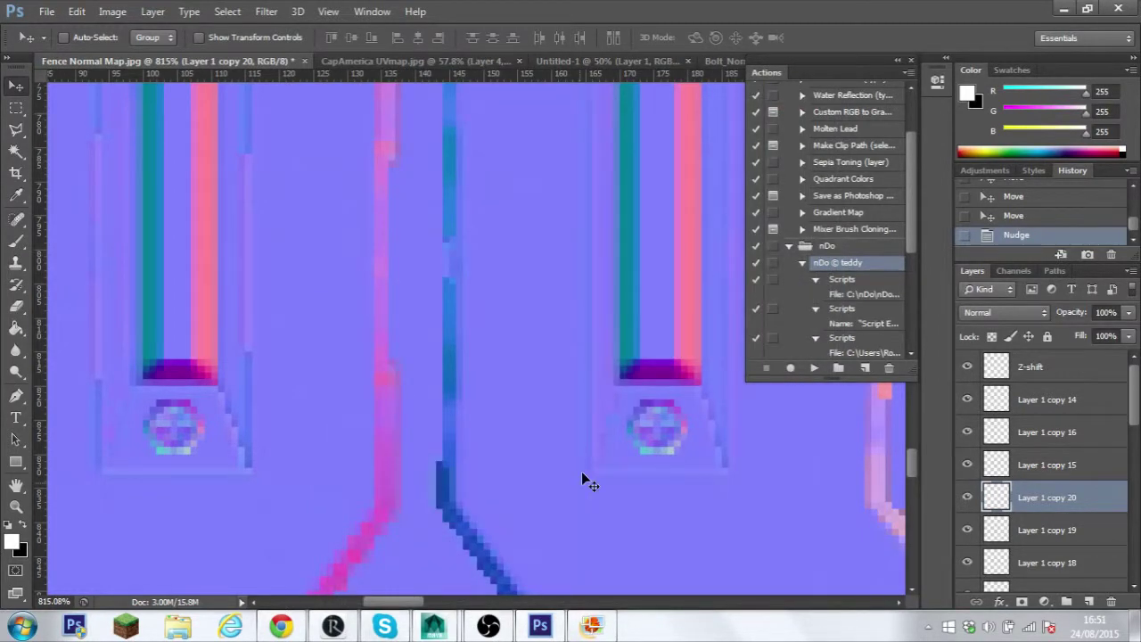
key(alt+Tab)
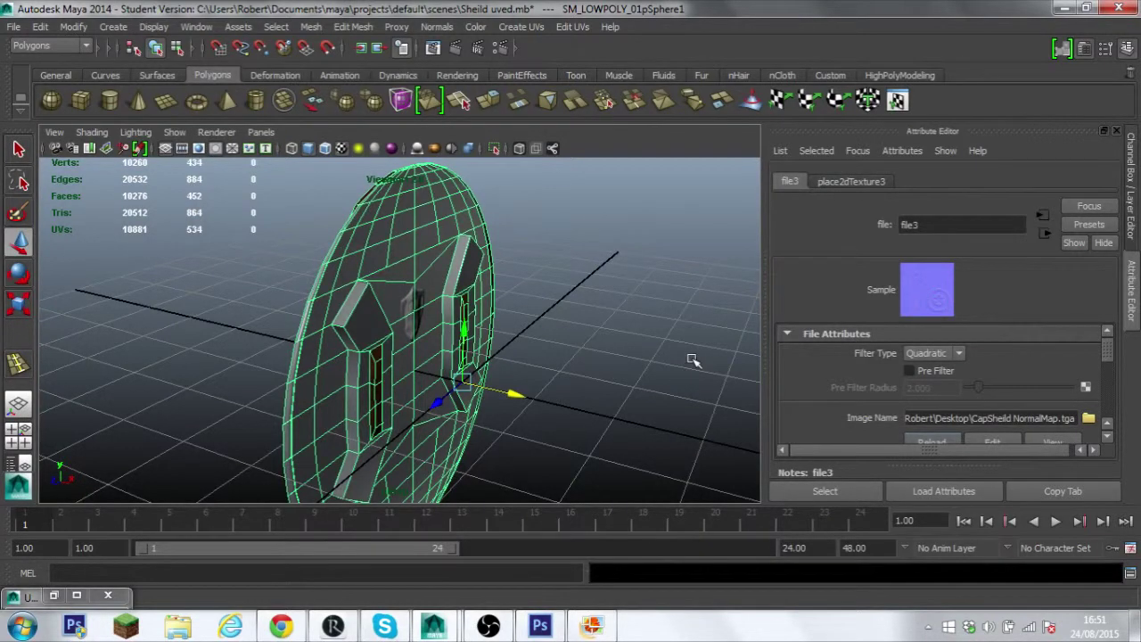
- Load CapSheild NormalMap.tga as file3's image
alt+drag(694, 360, 560, 352)
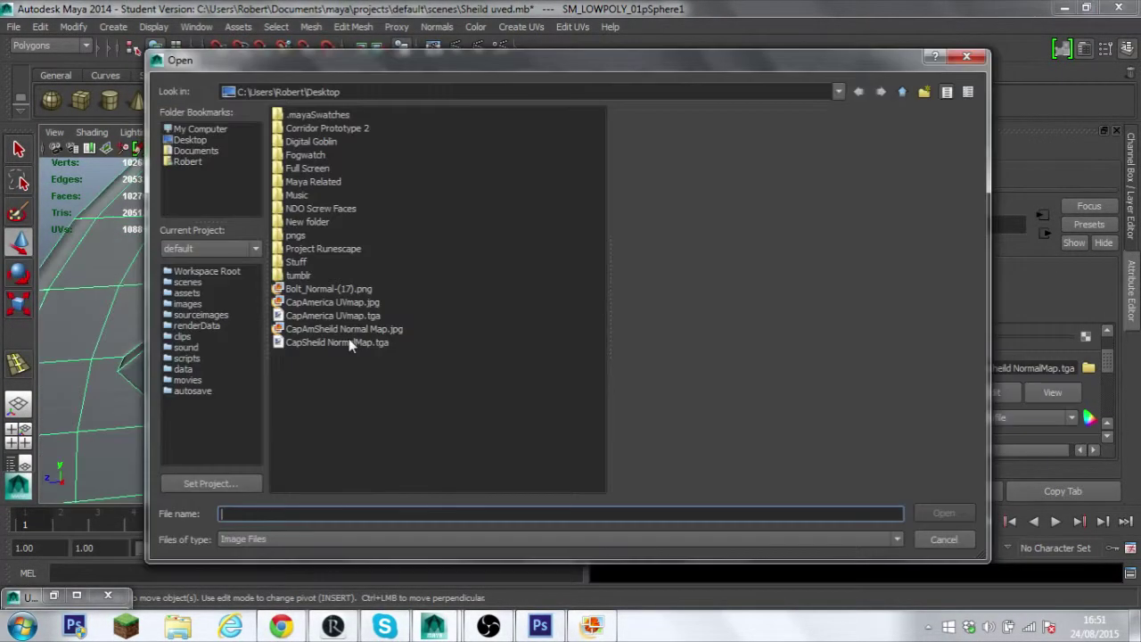
click(339, 341)
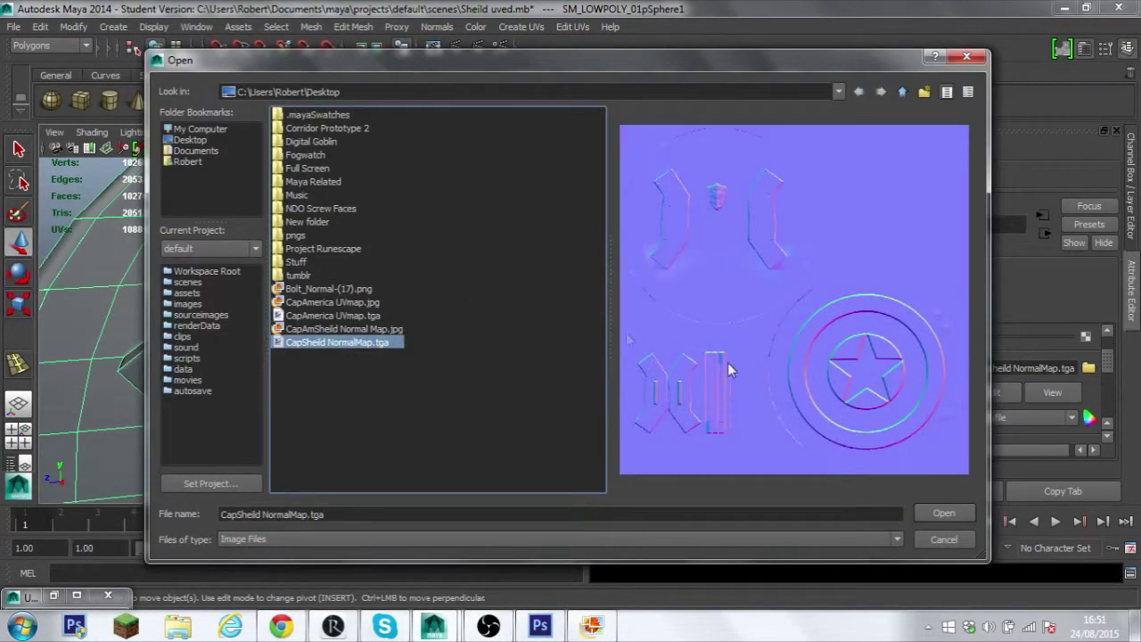
click(331, 316)
click(363, 343)
click(952, 507)
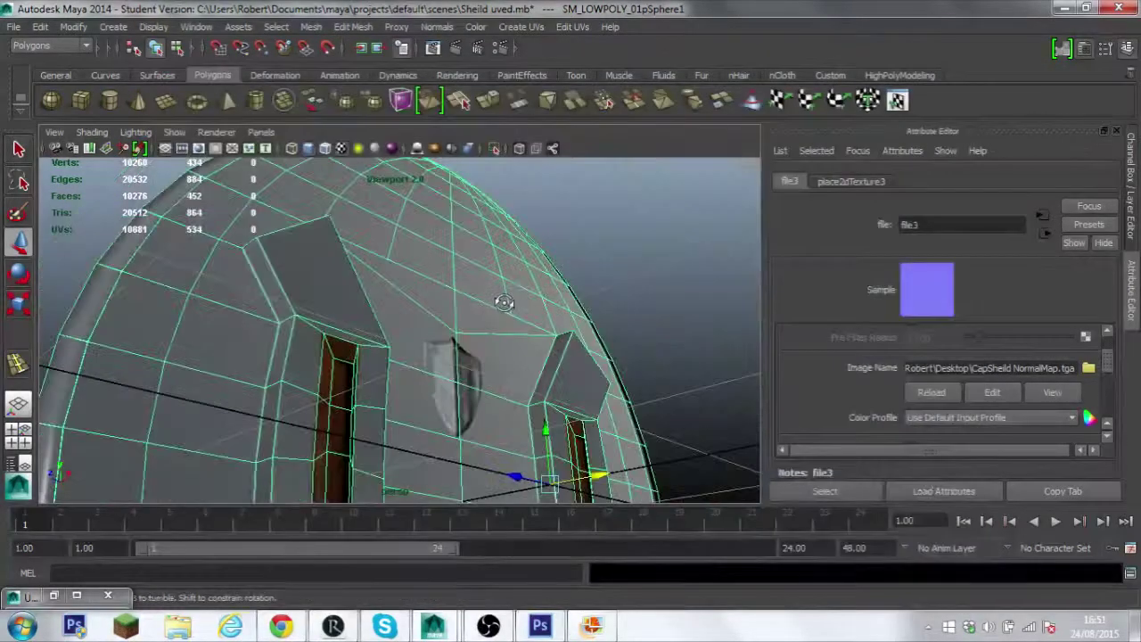
- Orbit around the shield to inspect the fence and bolt relief from several angles
mouse_move(385, 349)
alt+mouse_down()
mouse_move(666, 275)
mouse_move(655, 400)
mouse_move(471, 354)
alt+mouse_up()
scroll(339, 299, up, 5)
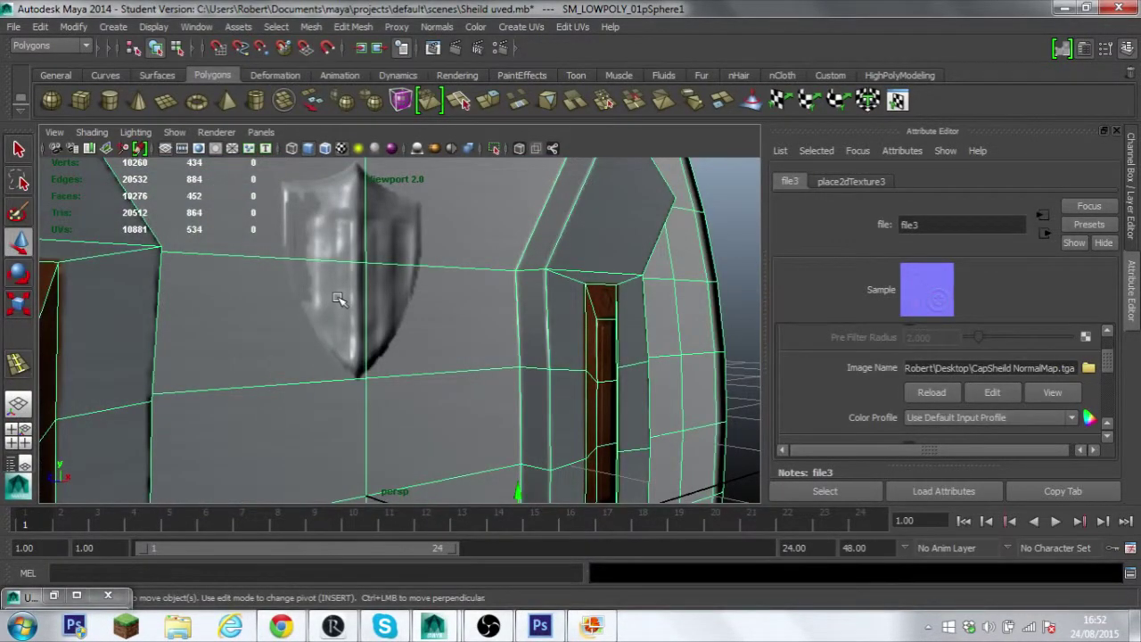
mouse_move(338, 298)
alt+mouse_down()
mouse_move(346, 303)
mouse_move(294, 392)
mouse_move(170, 382)
mouse_move(321, 374)
alt+mouse_up()
scroll(348, 337, up, 5)
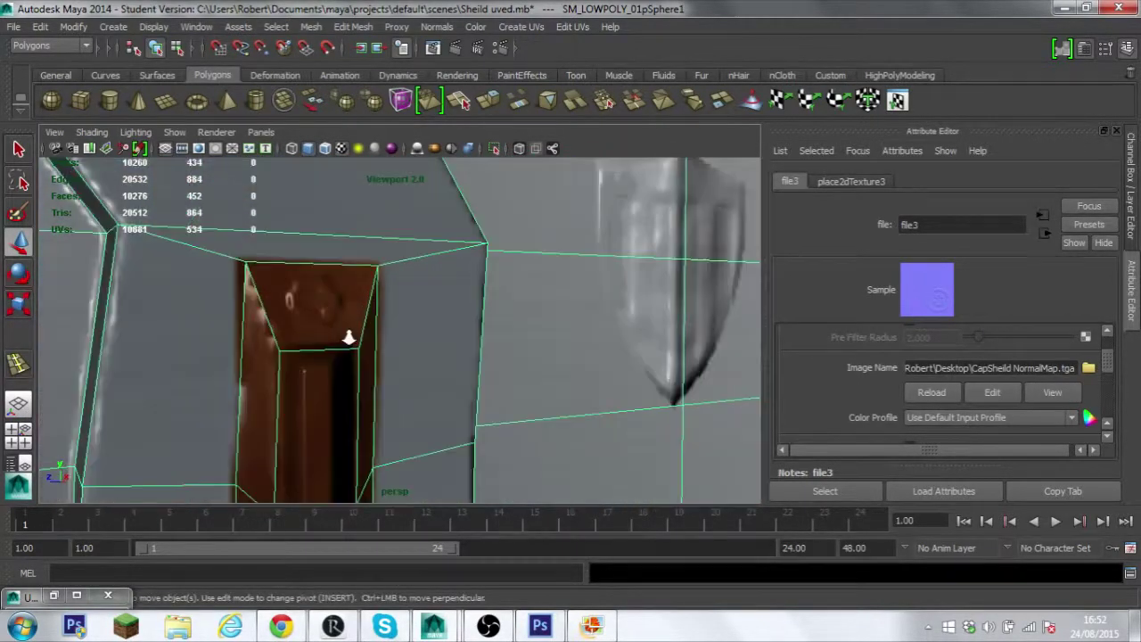
scroll(348, 337, down, 5)
click(208, 318)
alt+drag(208, 318, 420, 312)
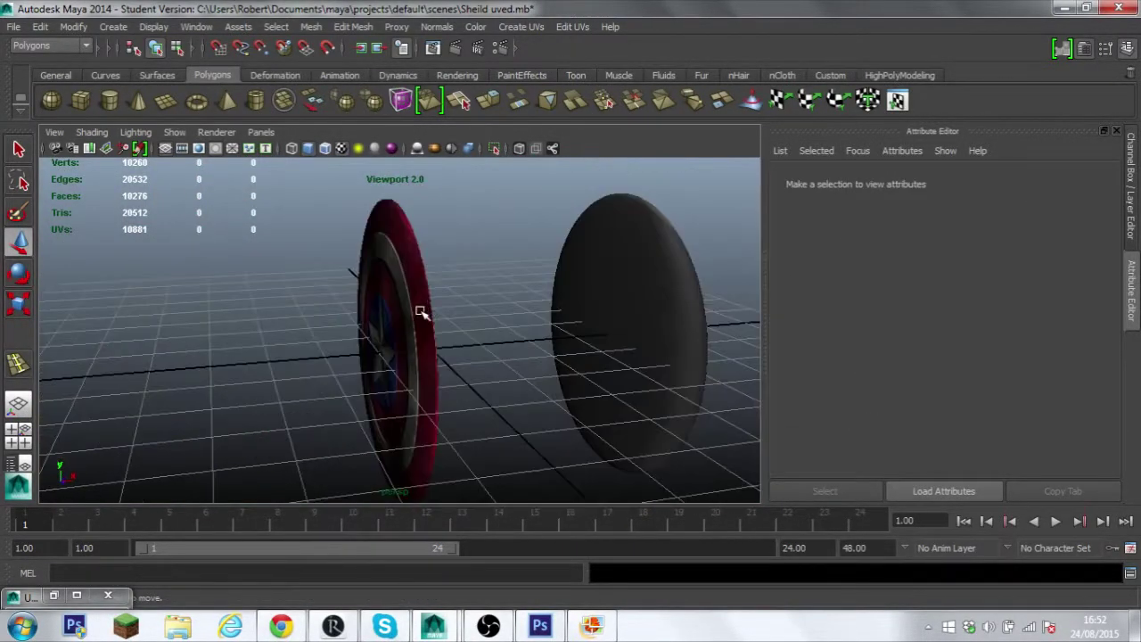
click(421, 311)
click(445, 348)
mouse_move(446, 349)
alt+mouse_down()
mouse_move(497, 344)
mouse_move(509, 267)
mouse_move(554, 290)
mouse_move(385, 287)
alt+mouse_up()
click(385, 287)
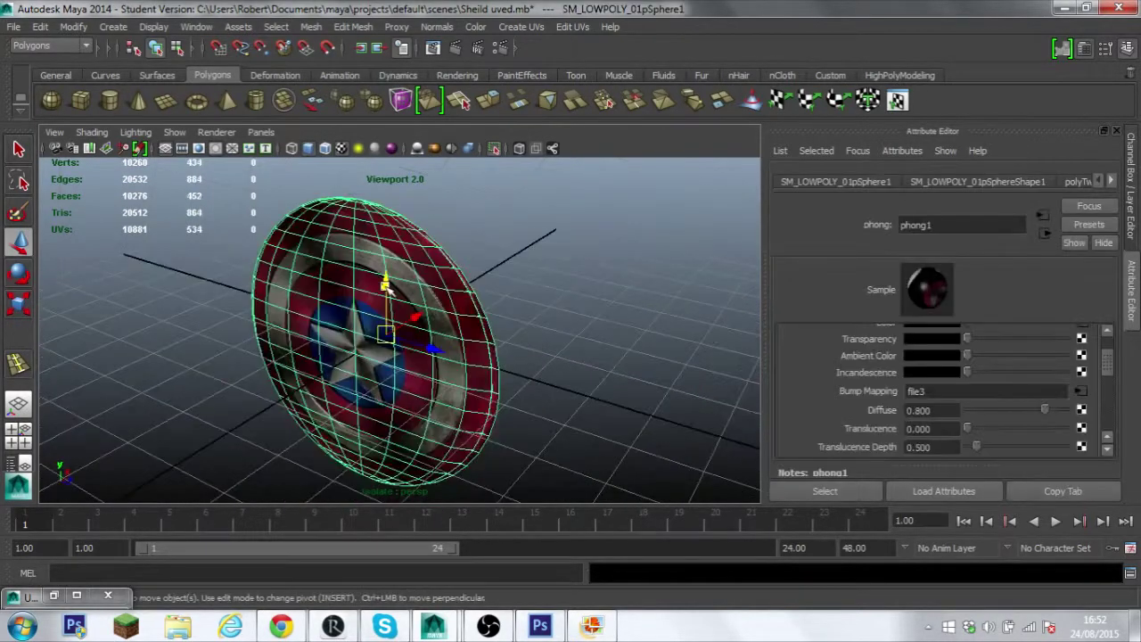
- Break phong1's Color connection and connect a new empty File texture node, file4
click(395, 189)
mouse_move(395, 190)
alt+mouse_down()
mouse_move(557, 272)
mouse_move(630, 361)
alt+mouse_up()
click(401, 329)
right_click(942, 374)
click(967, 410)
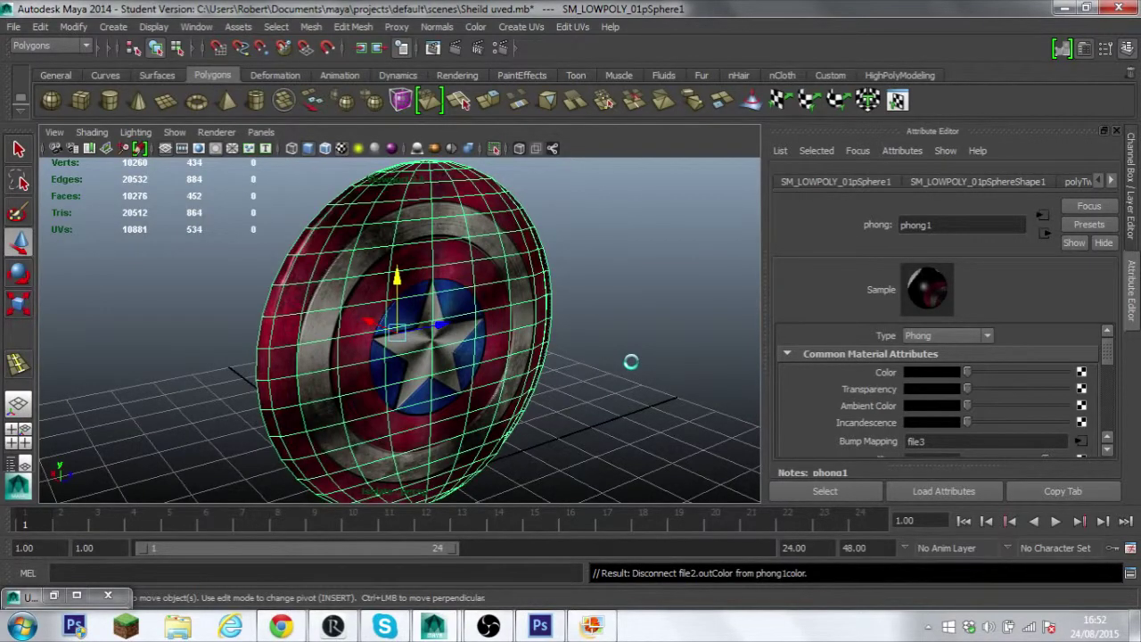
click(1081, 371)
click(599, 217)
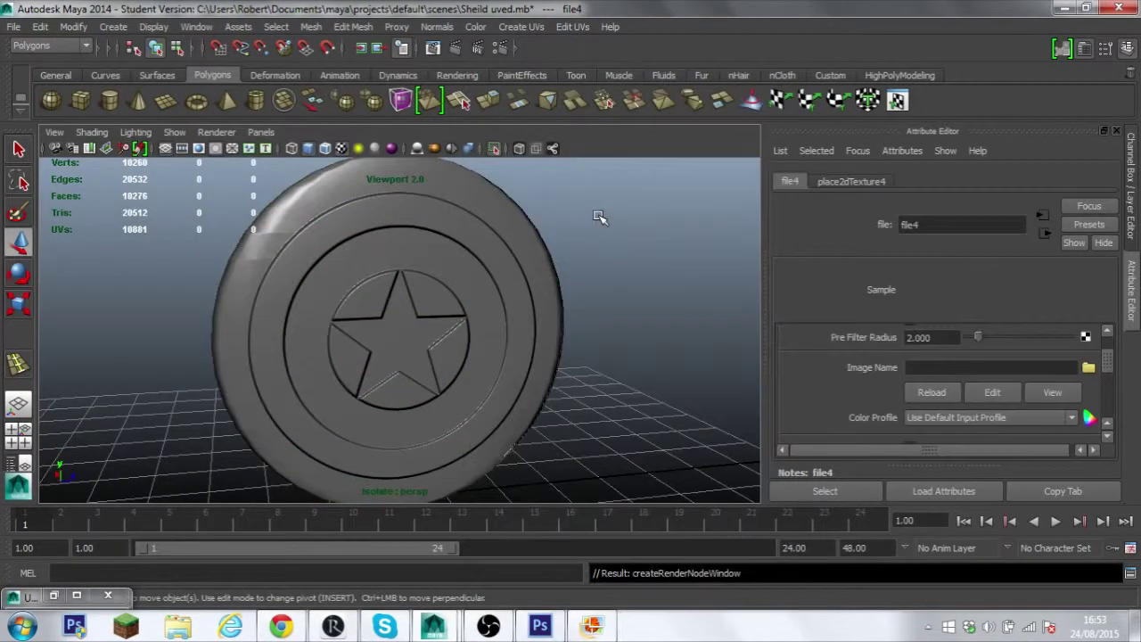
- Select CapAmerica UVmap.tga from the Desktop as file4's colour image
click(1088, 367)
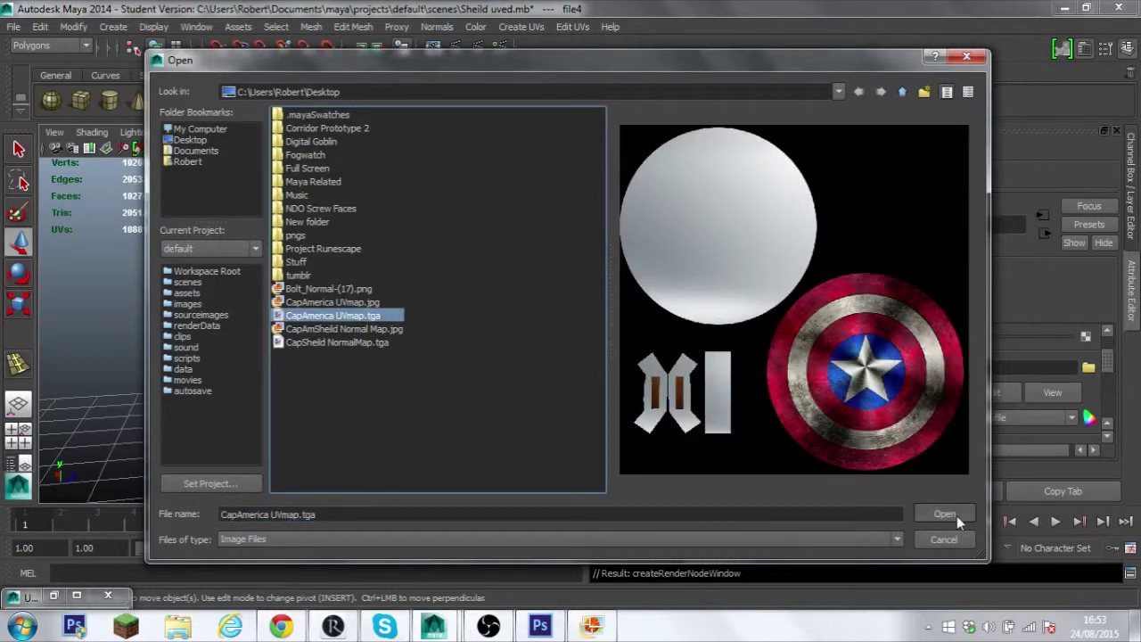